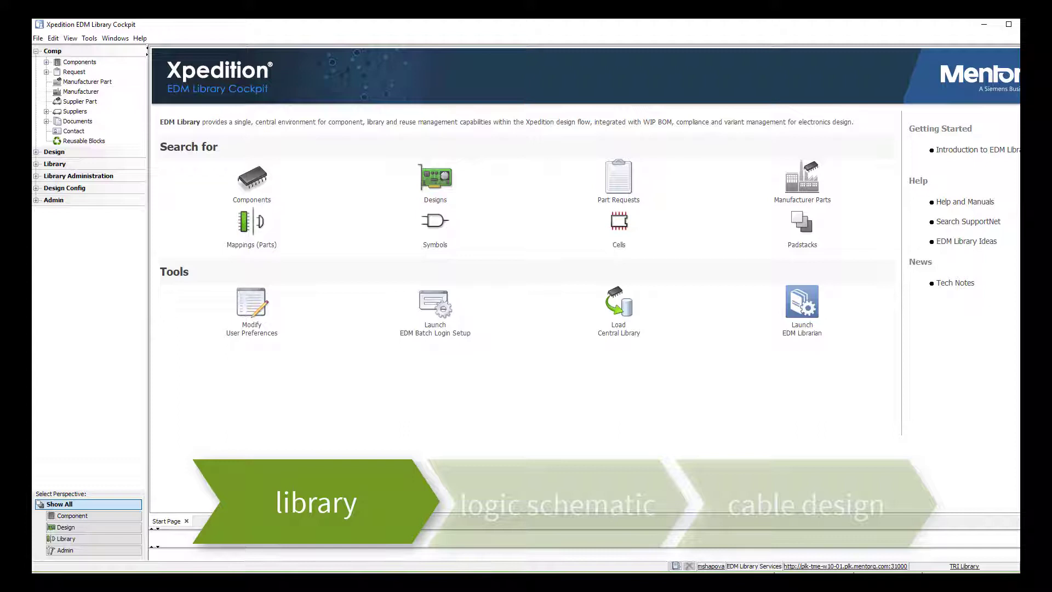
Step: Search the Connectors component catalog for IPD and open the record of part IPD1-15-D-P
{"action": "left_click", "coordinate": [47, 62]}
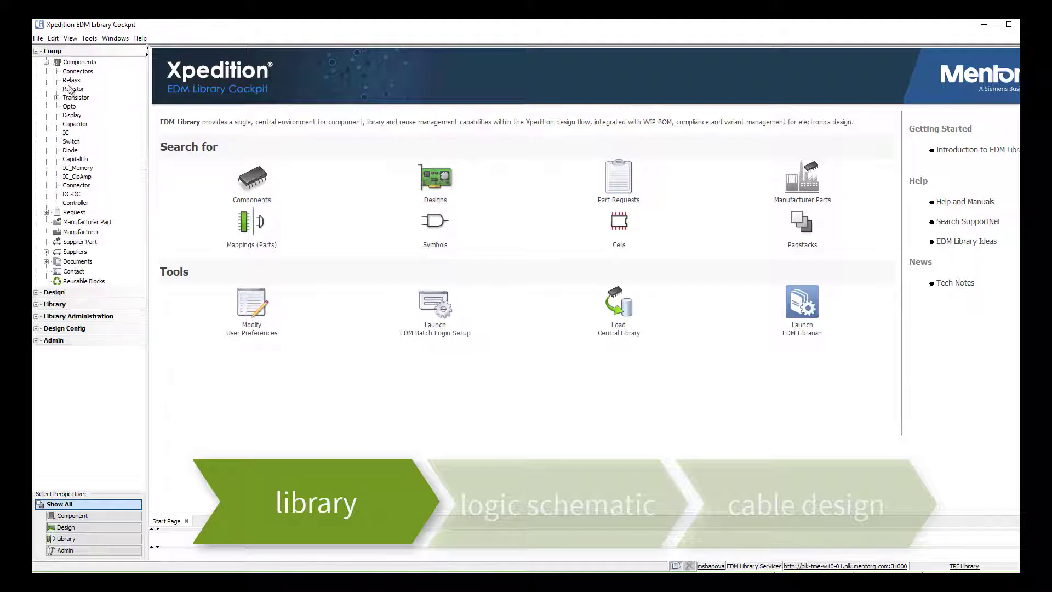
{"action": "left_click", "coordinate": [69, 72]}
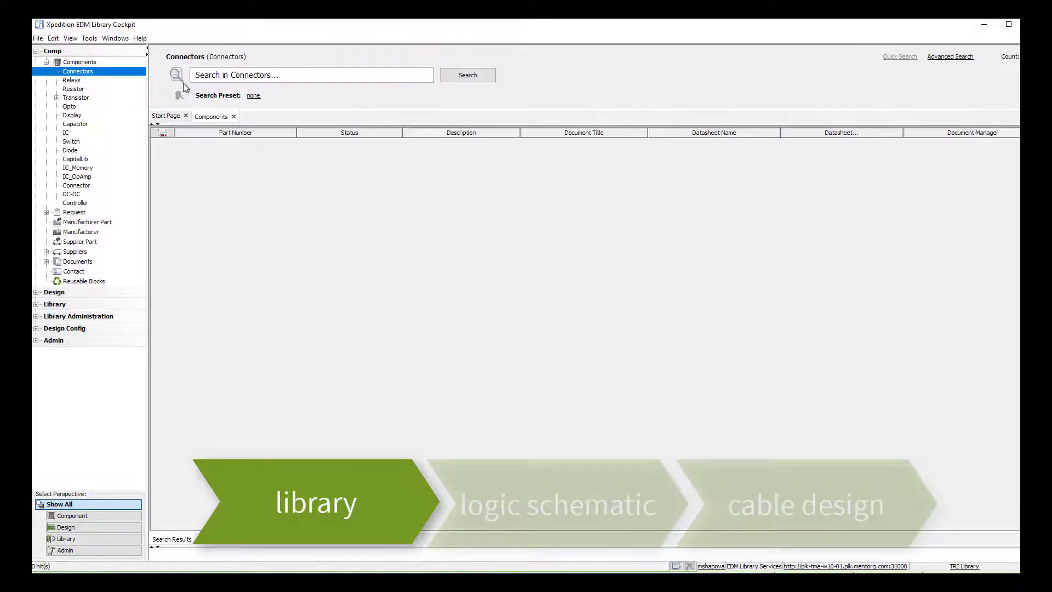
{"action": "left_click", "coordinate": [235, 80]}
{"action": "type", "text": "IPD"}
{"action": "left_click", "coordinate": [469, 80]}
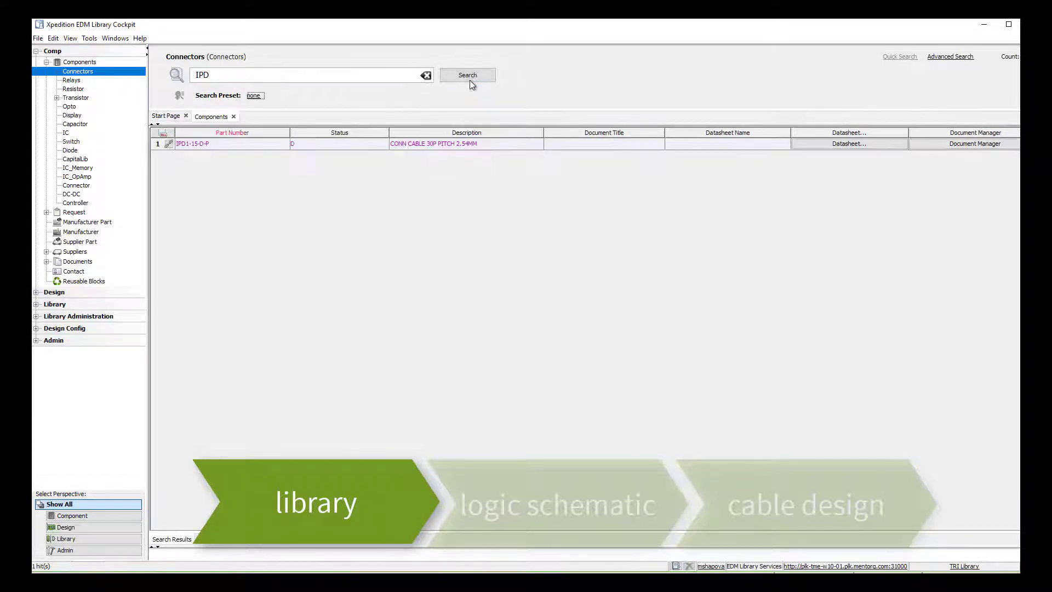
{"action": "left_click", "coordinate": [189, 145]}
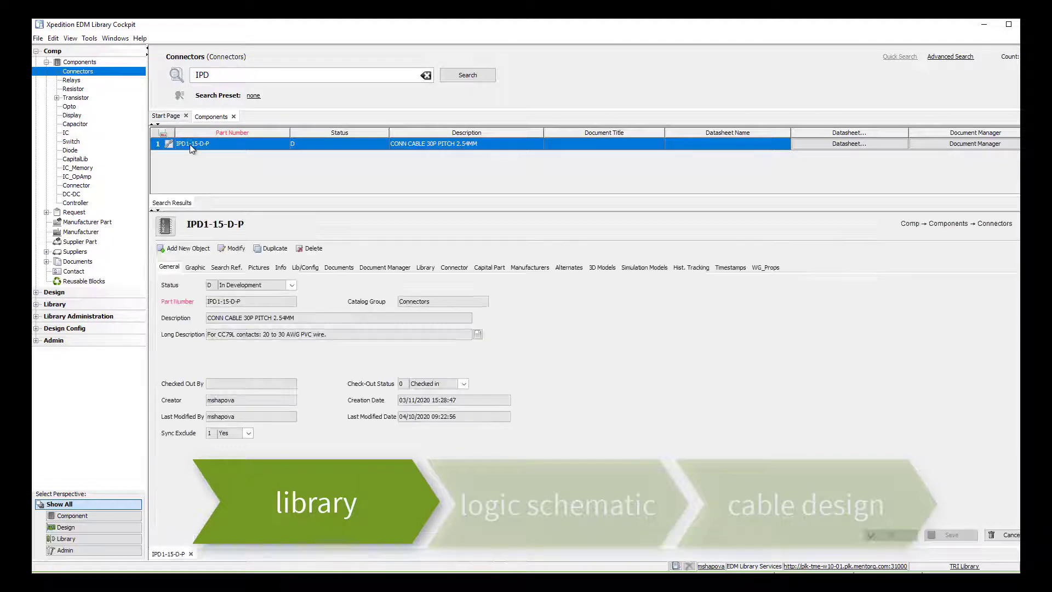
Step: View the IPD1-15-D-P component picture CONN_IPD1_CABLE_30P_F.jpg, and return to the part's general data
{"action": "left_click", "coordinate": [261, 267]}
{"action": "left_click", "coordinate": [223, 307]}
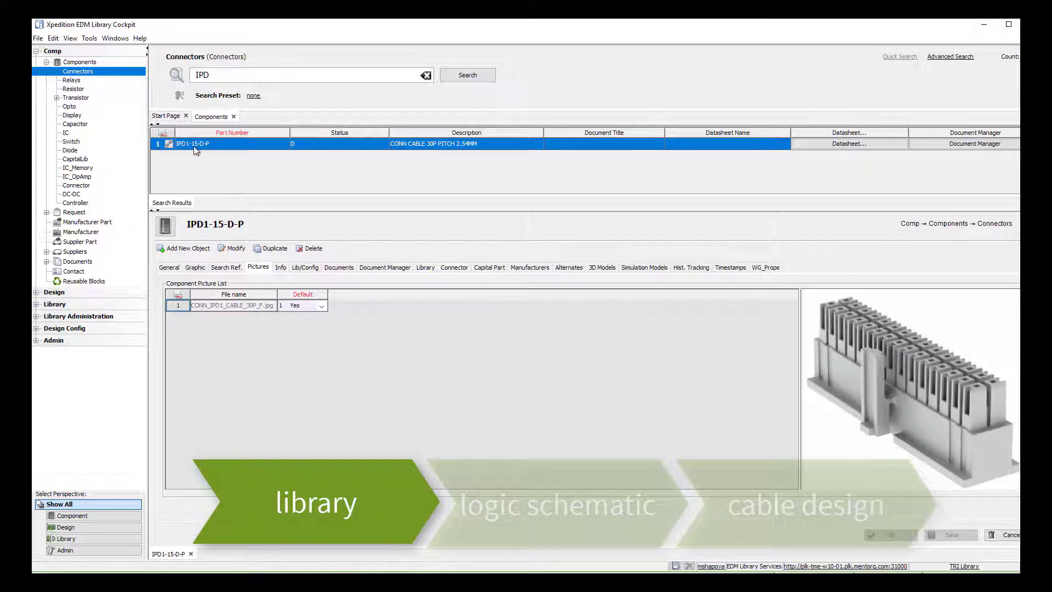
{"action": "left_click", "coordinate": [167, 267]}
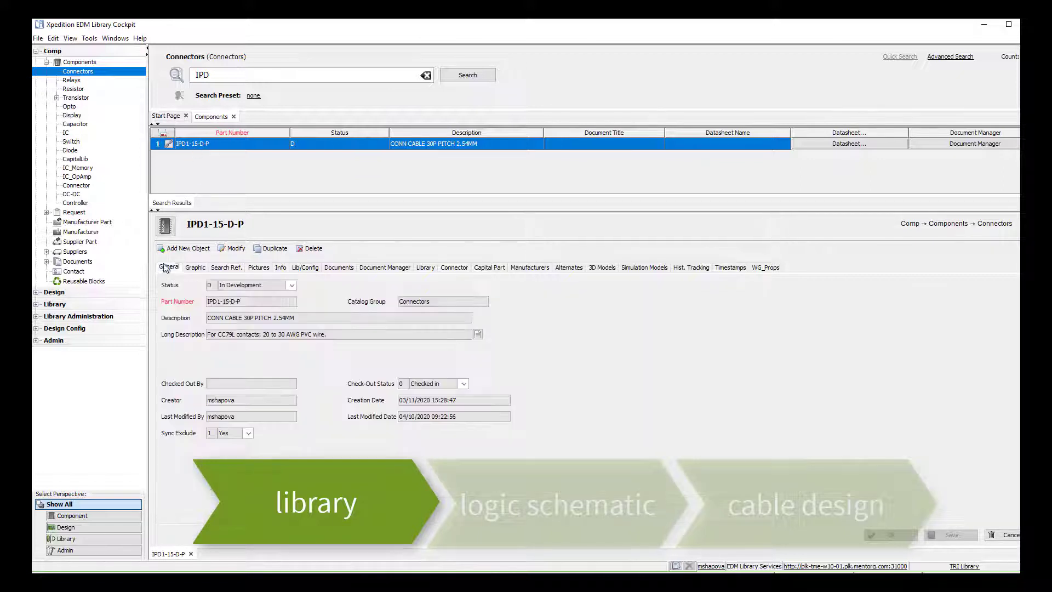
Step: Launch the Connector Wizard for IPD1-15-D-P and review its system component type and pin-level properties
{"action": "right_click", "coordinate": [207, 144]}
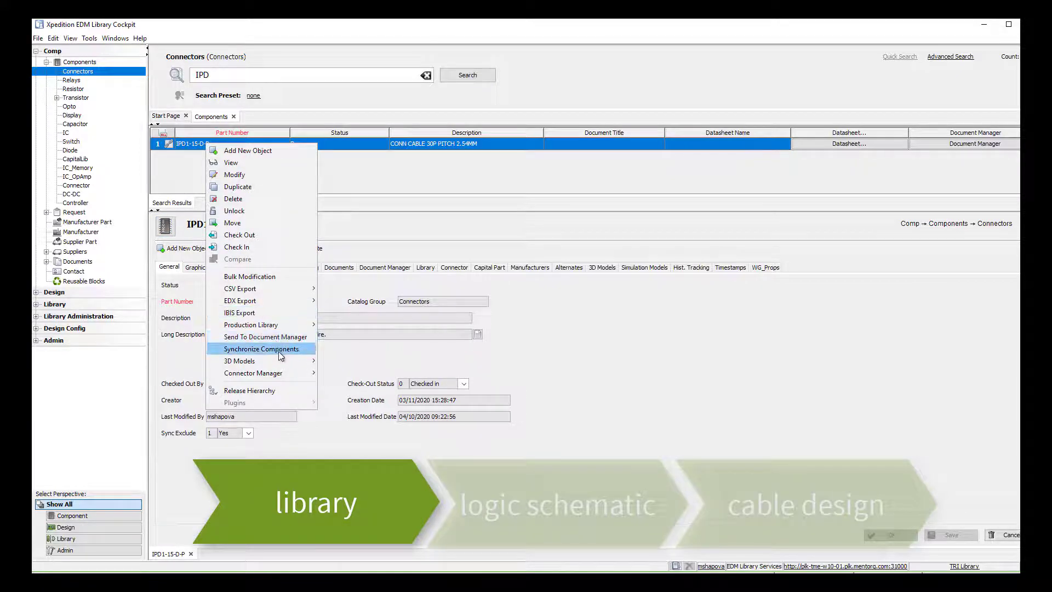
{"action": "mouse_move", "coordinate": [282, 373]}
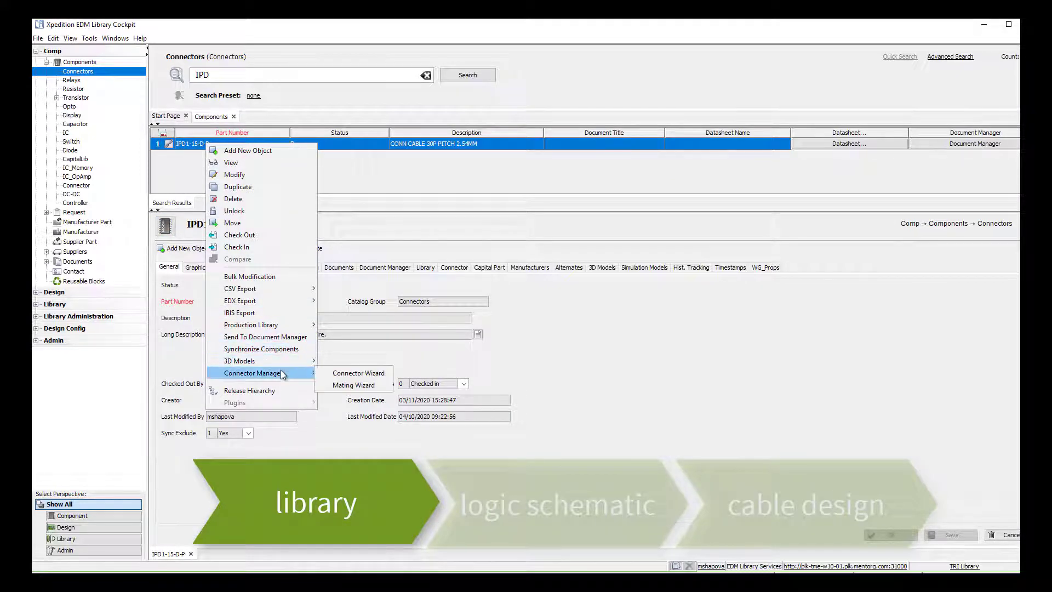
{"action": "left_click", "coordinate": [342, 375]}
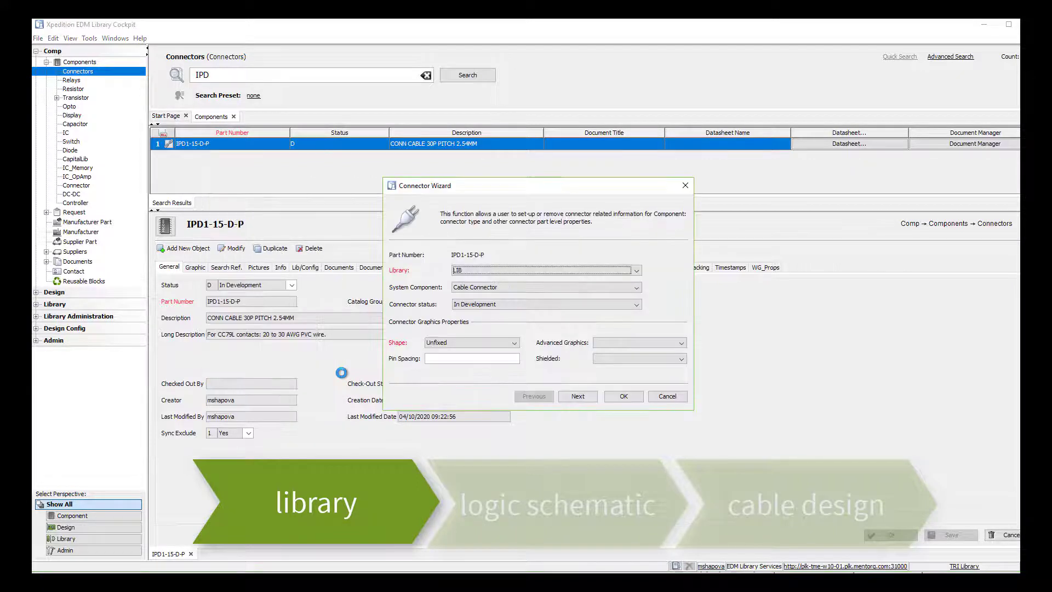
{"action": "left_click", "coordinate": [490, 288]}
{"action": "left_click", "coordinate": [489, 290]}
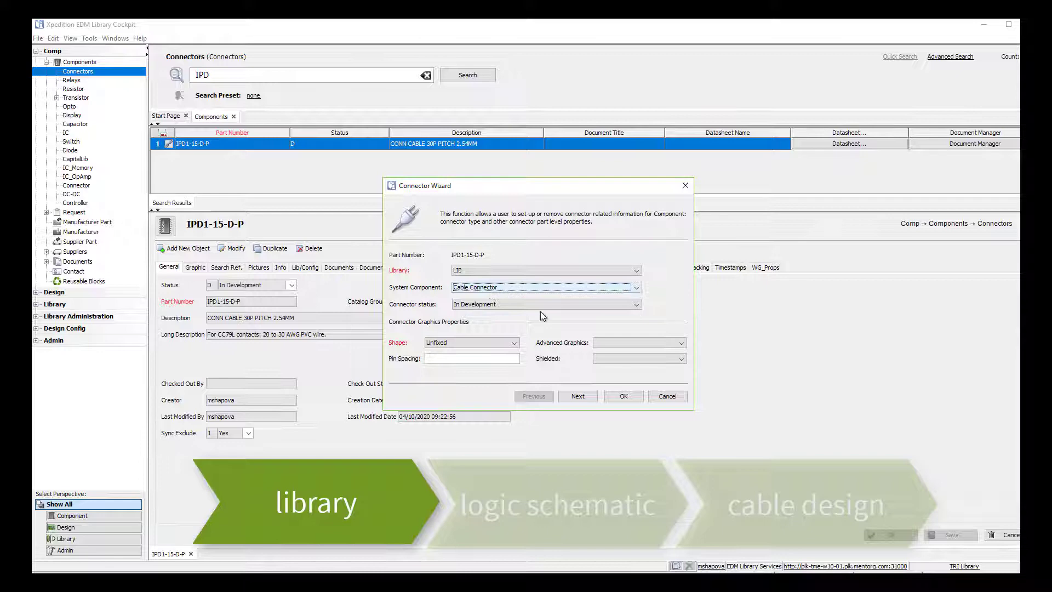
{"action": "left_click", "coordinate": [576, 397]}
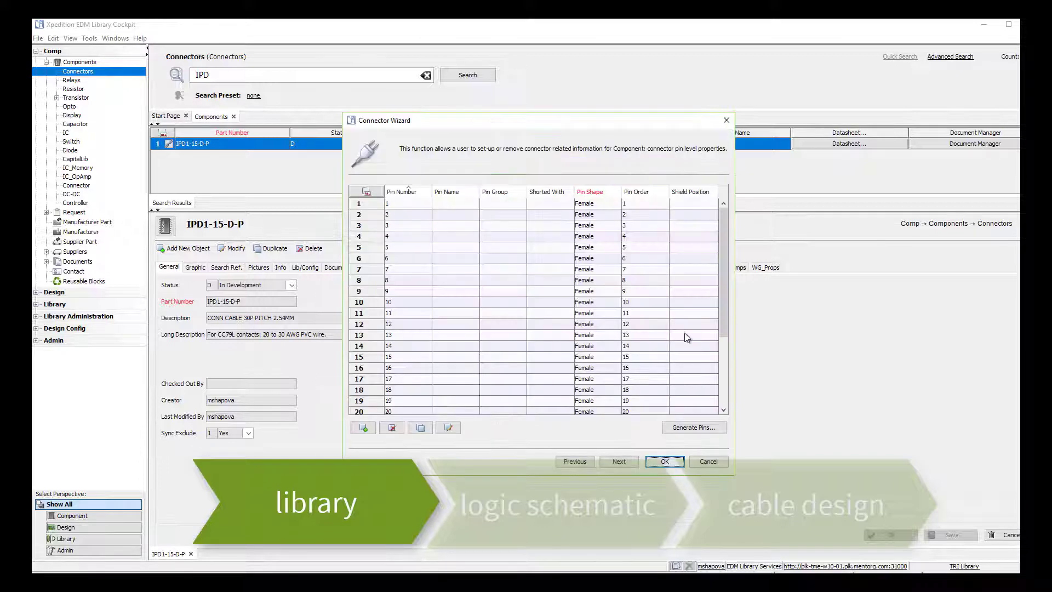
{"action": "mouse_move", "coordinate": [721, 296]}
{"action": "left_mouse_down"}
{"action": "mouse_move", "coordinate": [720, 343]}
{"action": "mouse_move", "coordinate": [721, 284]}
{"action": "left_mouse_up"}
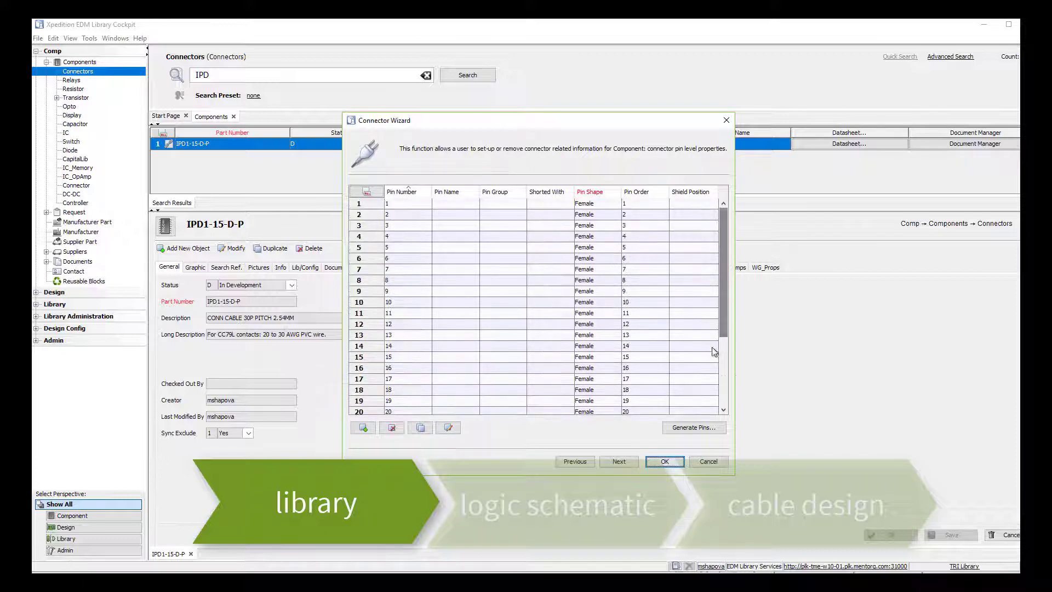
Step: Review the connector's pin pairing with mate IPL1-115-02-F-D-P, accept it and finish the Connector Wizard
{"action": "left_click", "coordinate": [632, 465]}
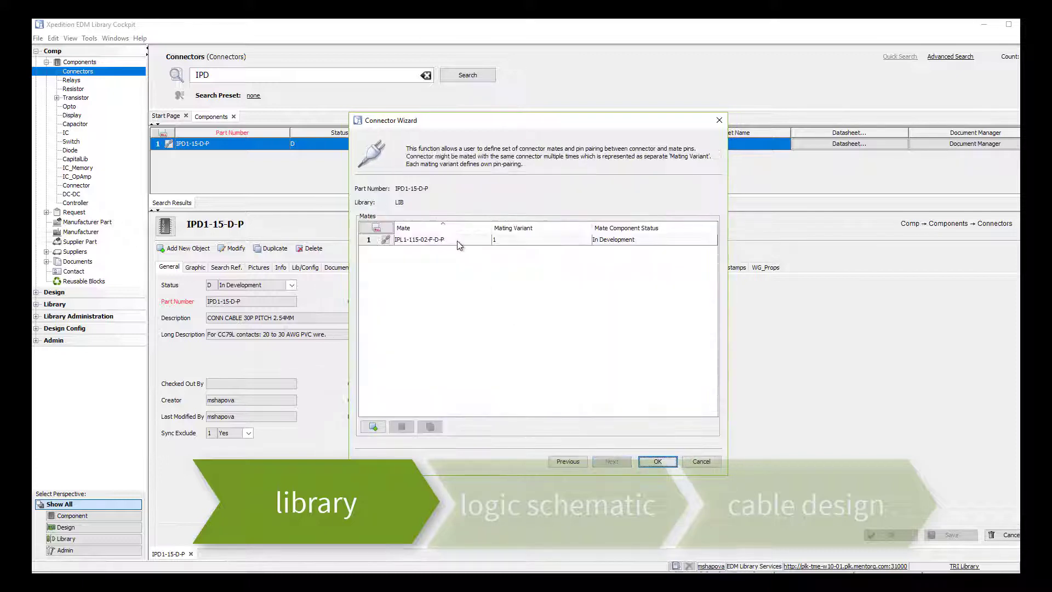
{"action": "left_click", "coordinate": [459, 244]}
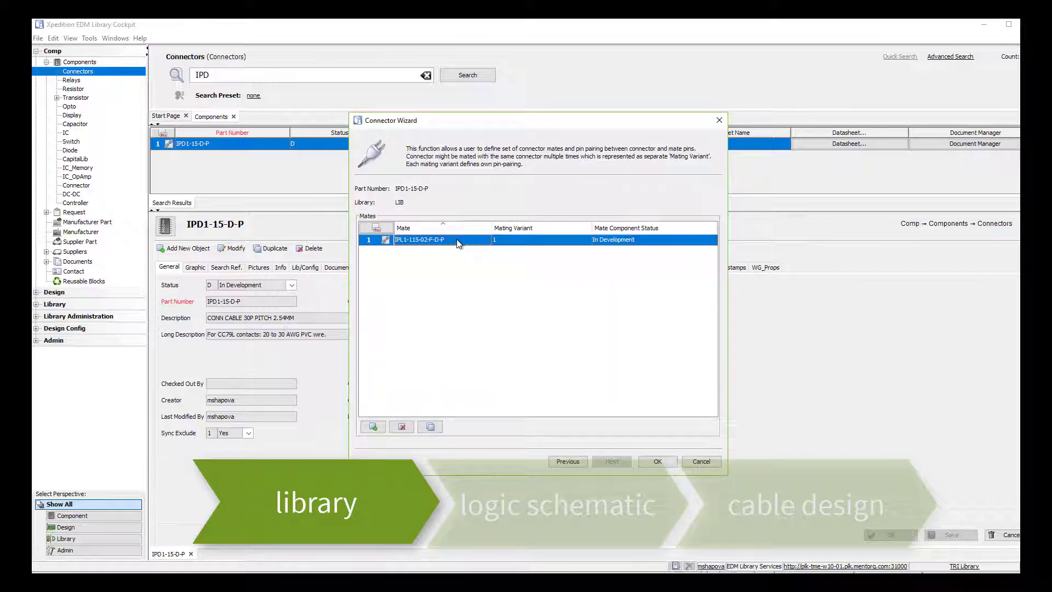
{"action": "double_click", "coordinate": [459, 244]}
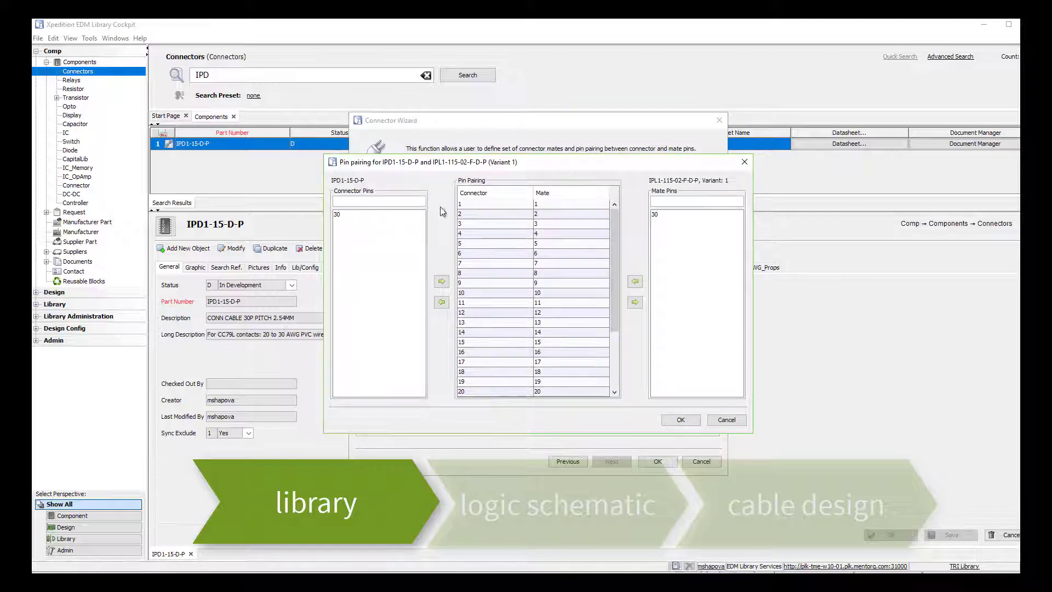
{"action": "left_click", "coordinate": [462, 206]}
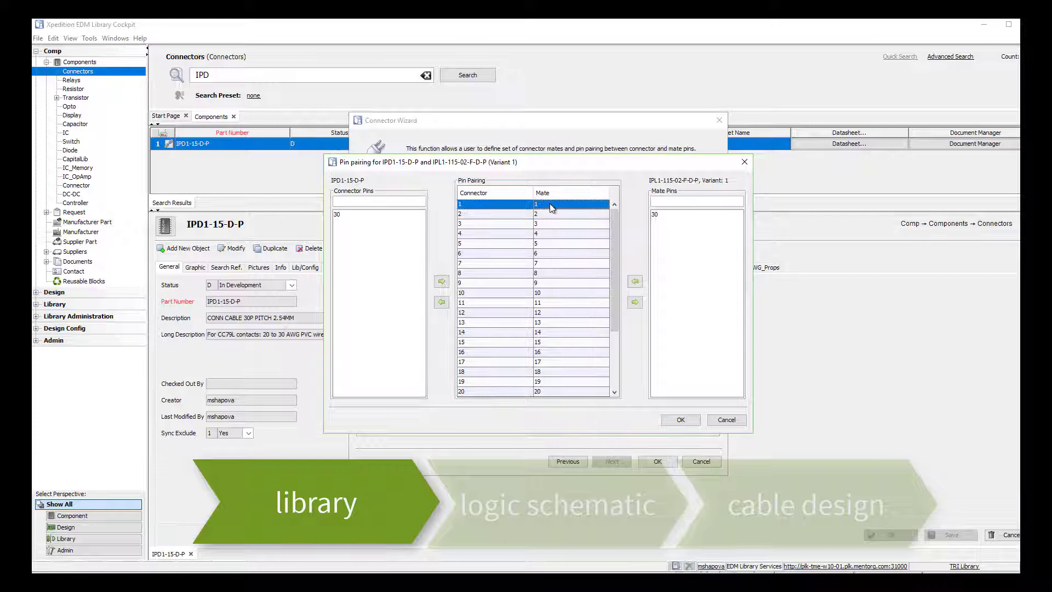
{"action": "scroll", "coordinate": [545, 304], "scroll_direction": "down", "scroll_amount": 3}
{"action": "scroll", "coordinate": [547, 308], "scroll_direction": "up", "scroll_amount": 3}
{"action": "left_click", "coordinate": [681, 420]}
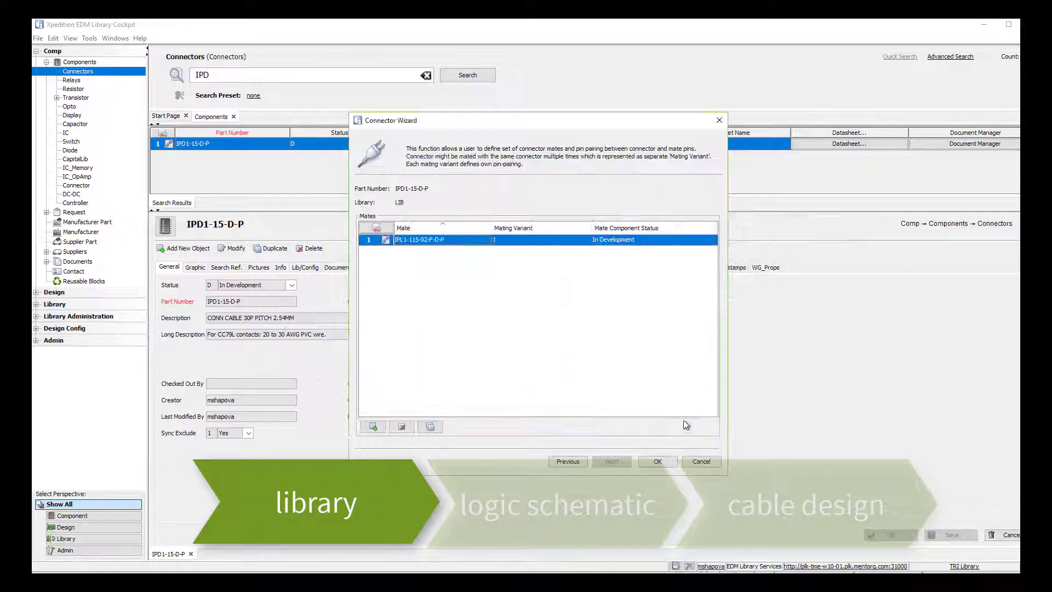
{"action": "left_click", "coordinate": [659, 461]}
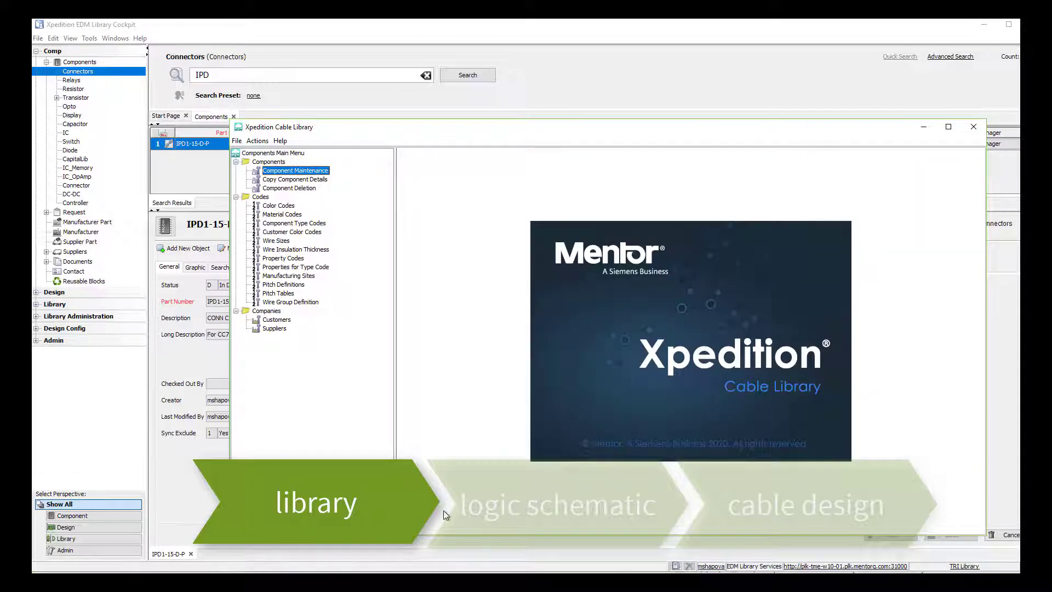
Step: In Xpedition Cable Library, open Component Maintenance and add a filter with Group Name equal to Connector
{"action": "double_click", "coordinate": [291, 174]}
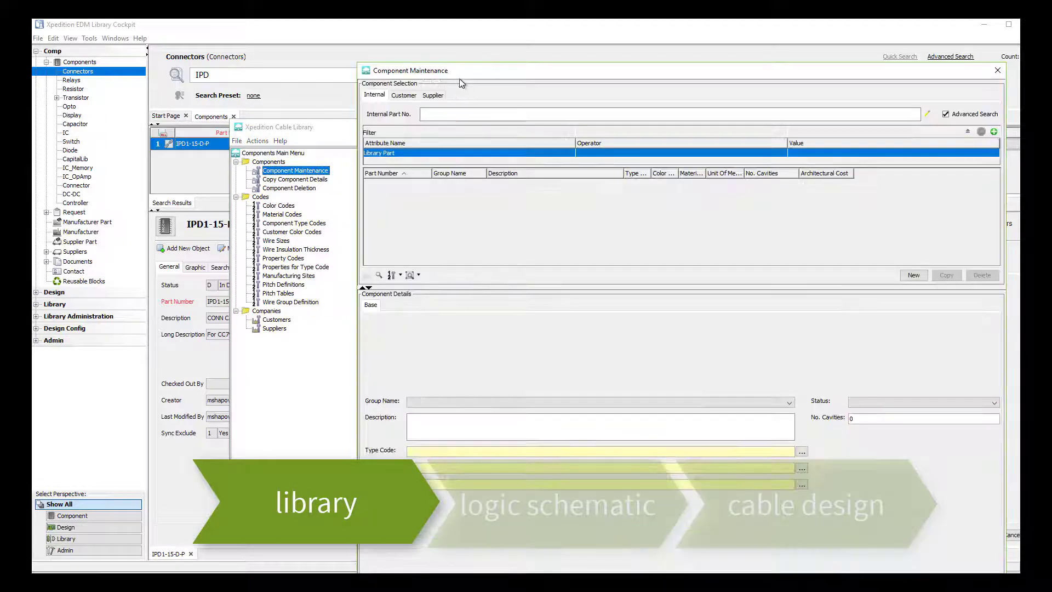
{"action": "left_click_drag", "start_coordinate": [459, 73], "coordinate": [450, 154]}
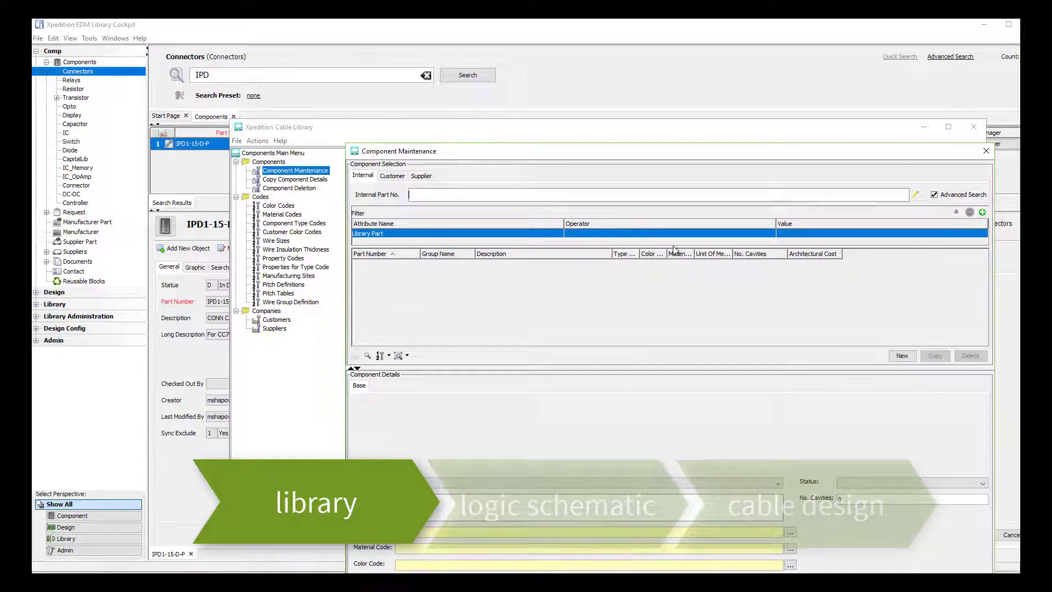
{"action": "left_click", "coordinate": [982, 213]}
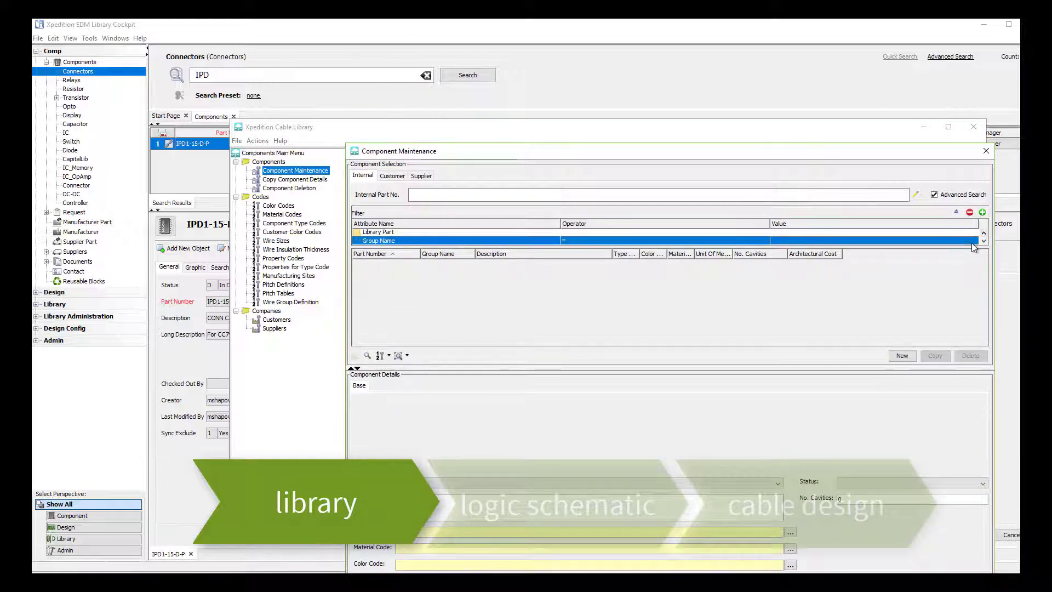
{"action": "left_click", "coordinate": [973, 241]}
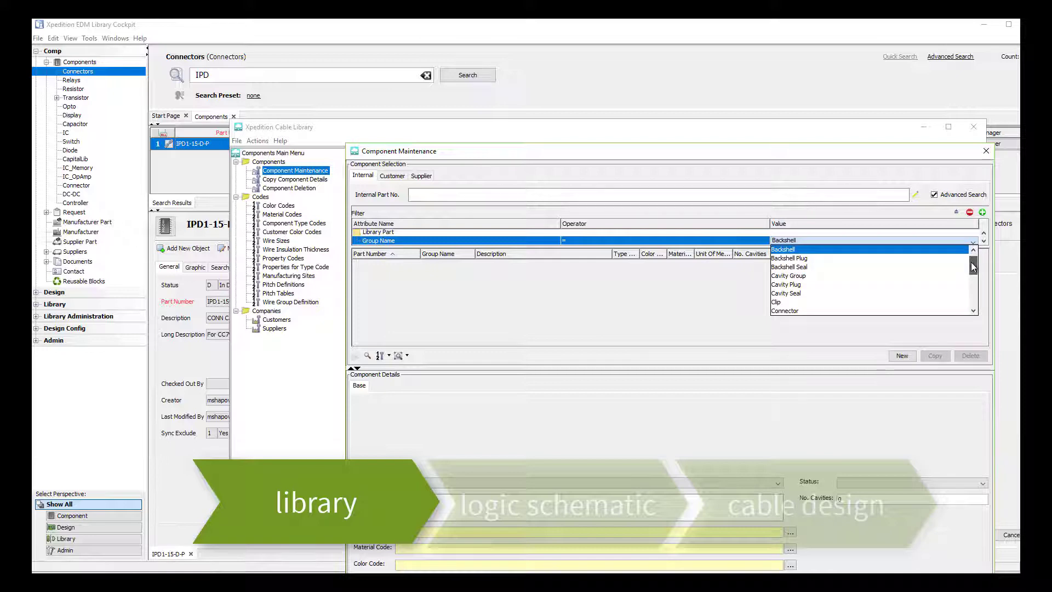
{"action": "mouse_move", "coordinate": [973, 267]}
{"action": "left_mouse_down"}
{"action": "mouse_move", "coordinate": [973, 306]}
{"action": "mouse_move", "coordinate": [974, 270]}
{"action": "left_mouse_up"}
{"action": "scroll", "coordinate": [944, 271], "scroll_direction": "up", "scroll_amount": 1}
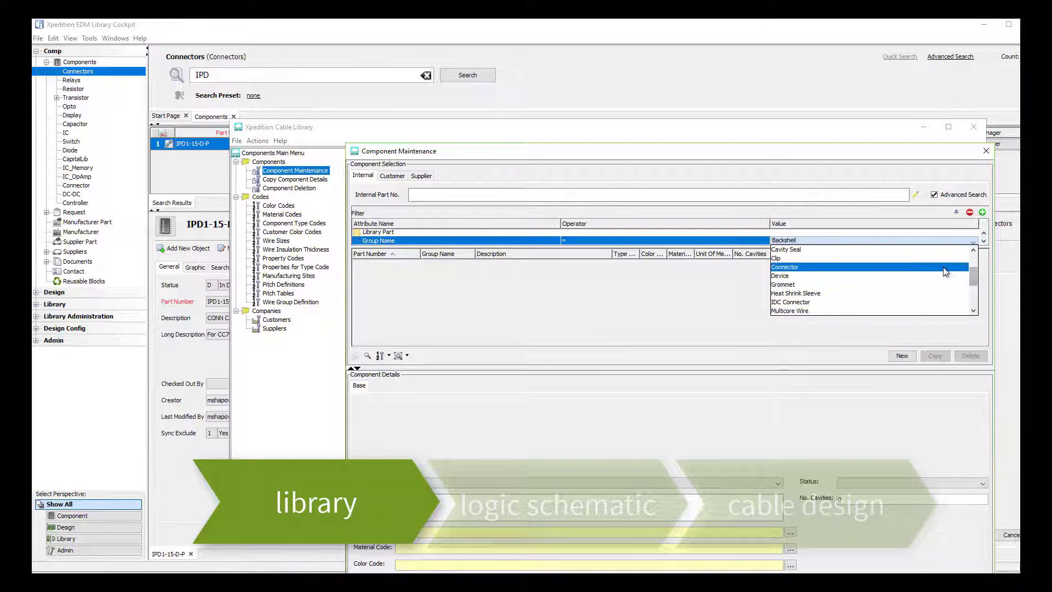
{"action": "left_click", "coordinate": [945, 270]}
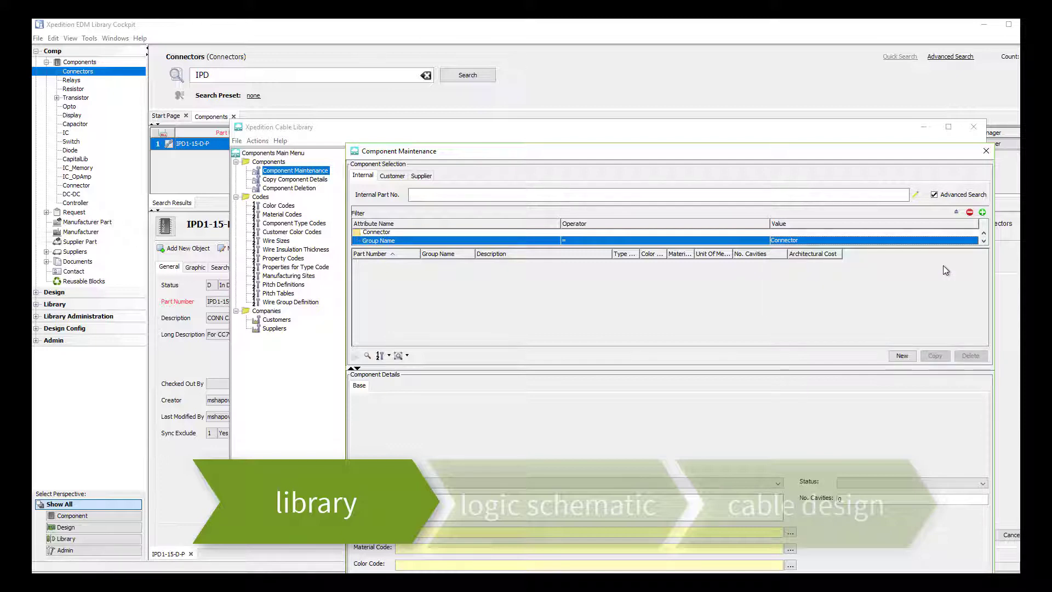
Step: Search the internal part numbers for IPD and load connector IPD1-15-D-P
{"action": "left_click", "coordinate": [496, 197]}
{"action": "type", "text": "IPD"}
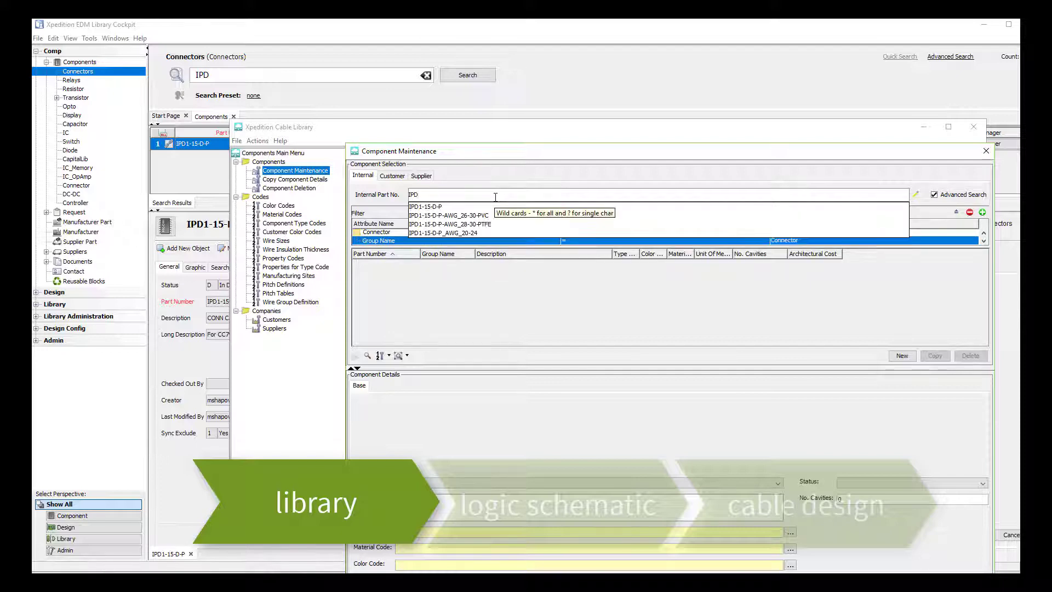
{"action": "left_click", "coordinate": [458, 207]}
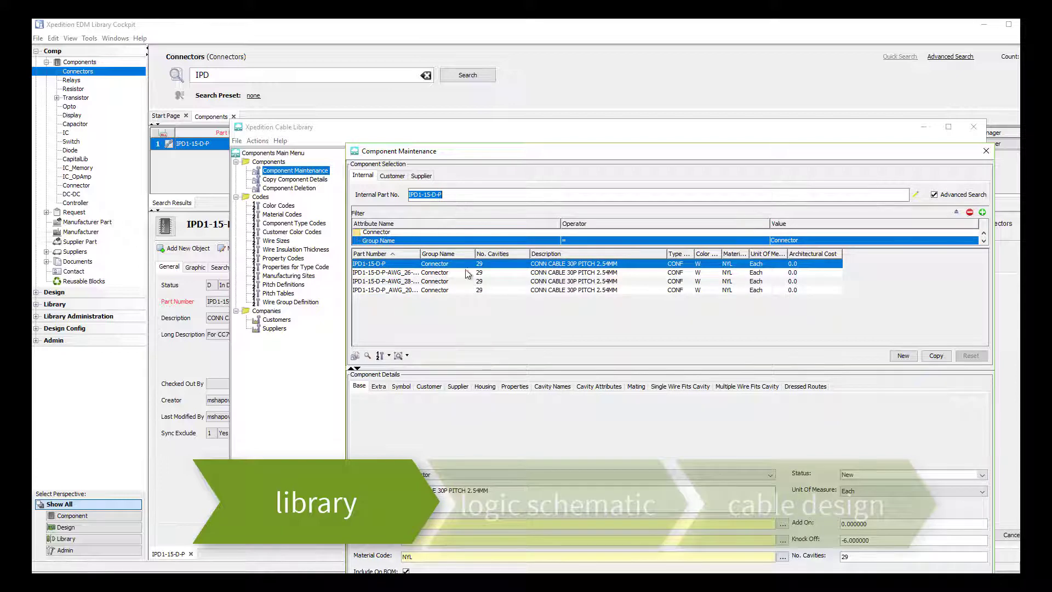
Step: Examine the symbol, supplier, housing and mating details of connector IPD1-15-D-P
{"action": "left_click", "coordinate": [398, 387]}
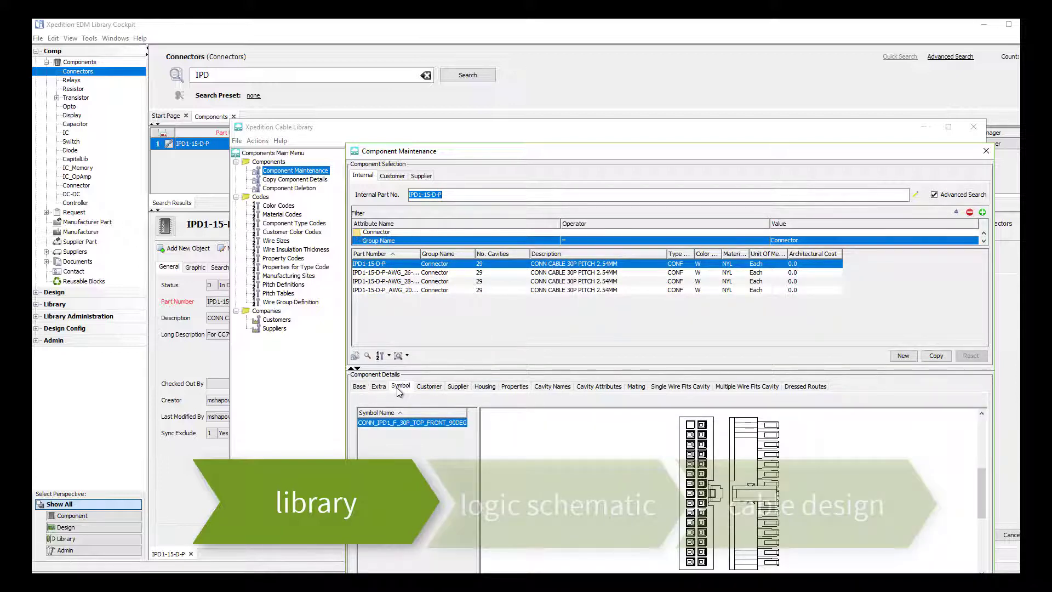
{"action": "left_click", "coordinate": [459, 387]}
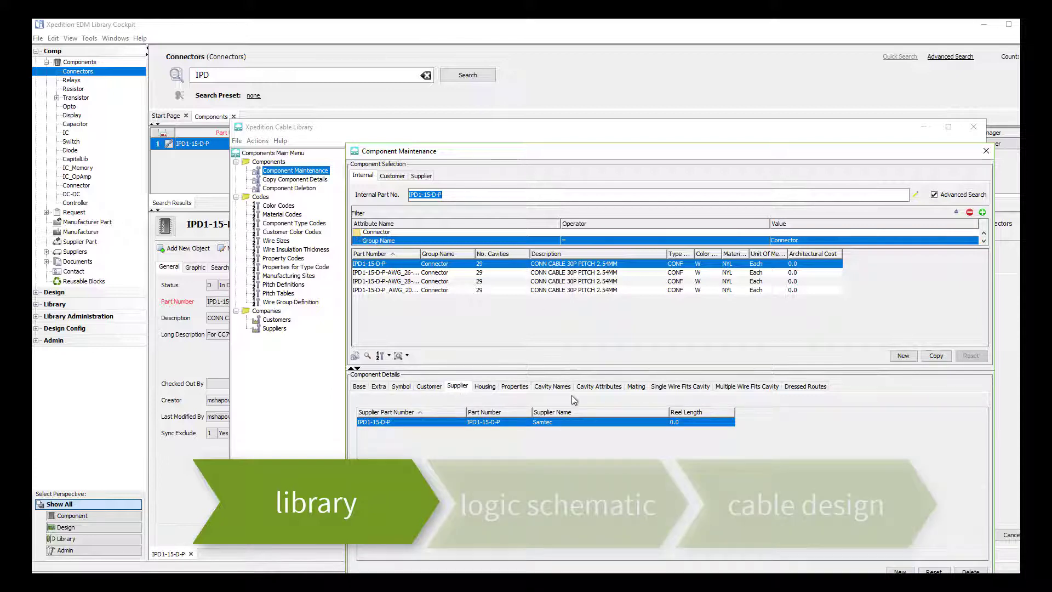
{"action": "left_click", "coordinate": [482, 389]}
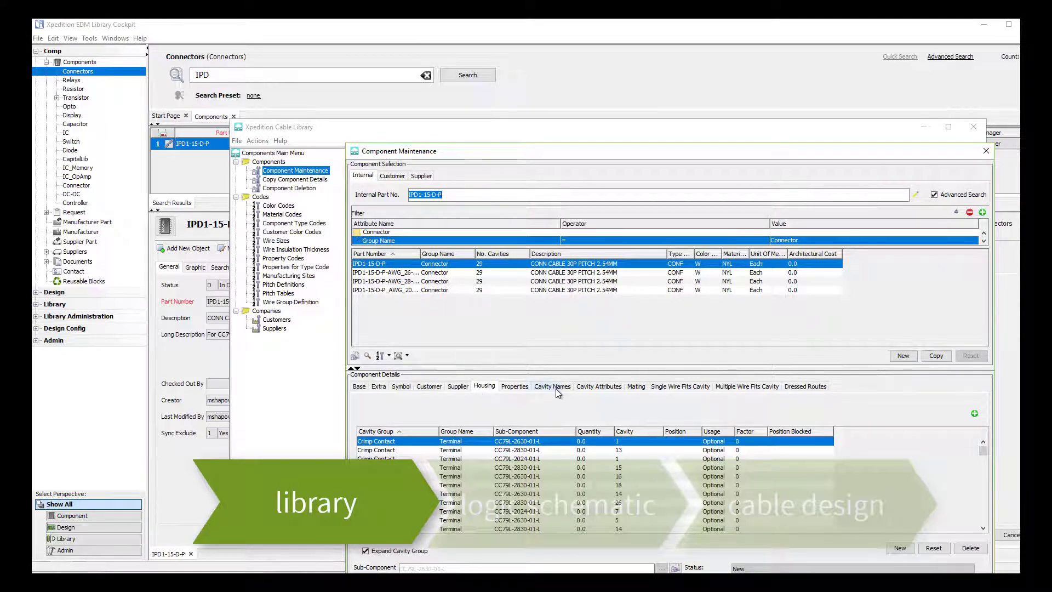
{"action": "left_click", "coordinate": [634, 386]}
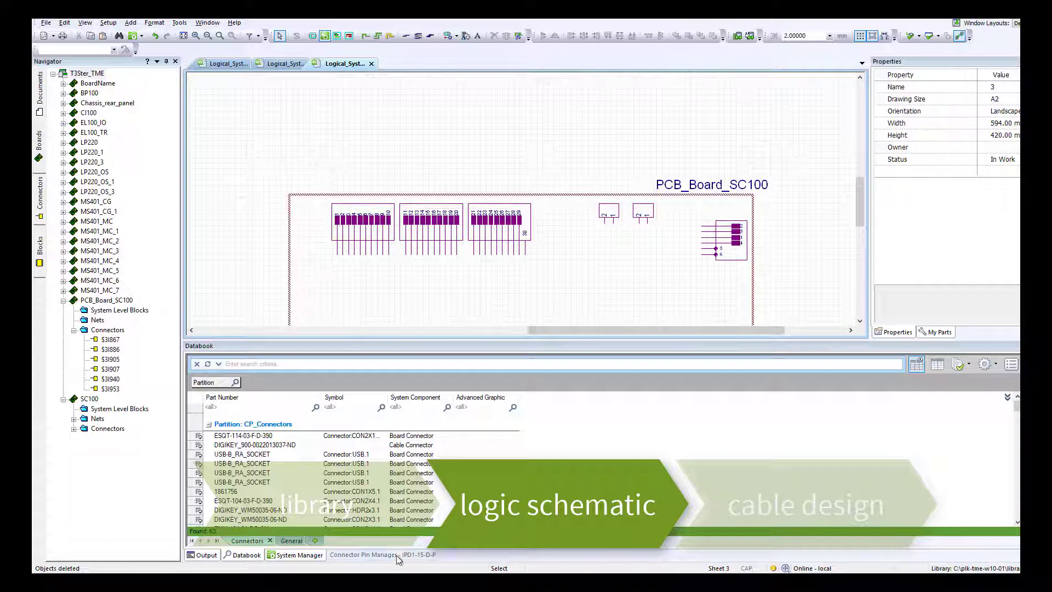
Step: In the logic schematic, start placing a connector mate for the board connector block with pins 21 to 30 on PCB_Board_SC100
{"action": "scroll", "coordinate": [443, 231], "scroll_direction": "down", "scroll_amount": 1}
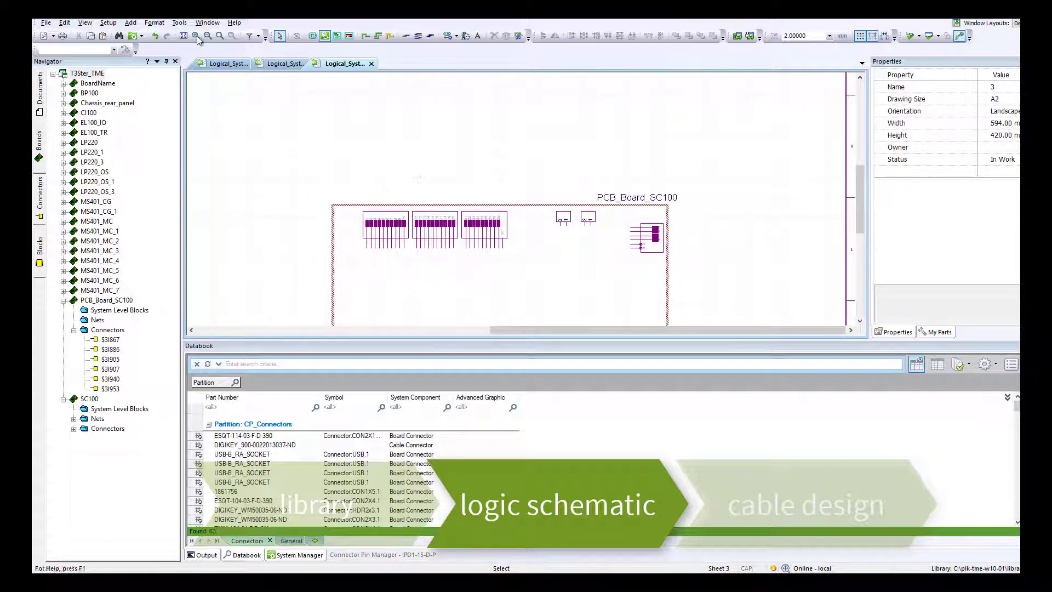
{"action": "left_click", "coordinate": [179, 22]}
{"action": "left_click", "coordinate": [203, 80]}
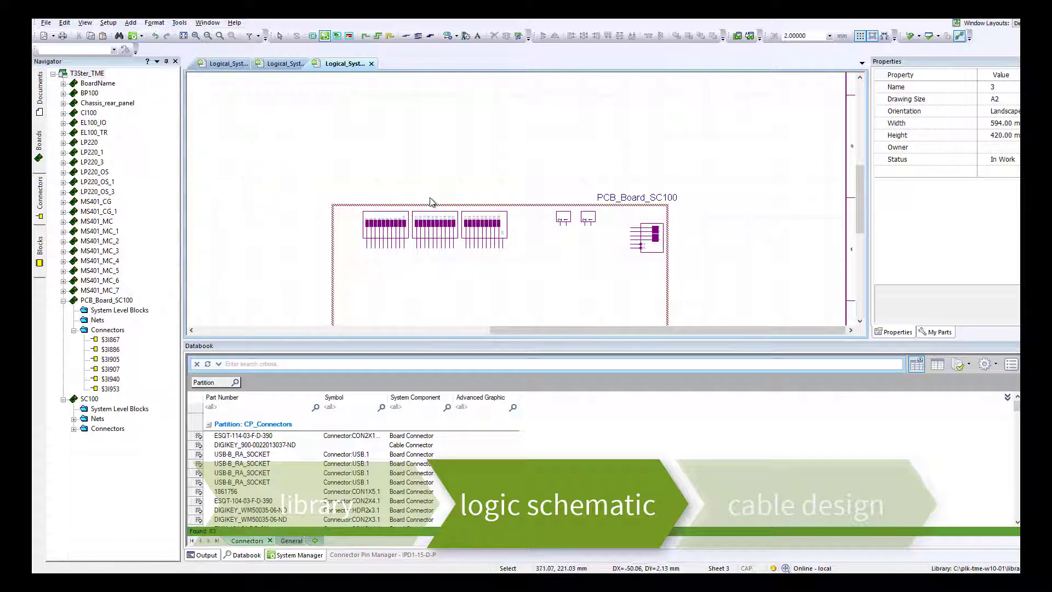
{"action": "scroll", "coordinate": [540, 229], "scroll_direction": "up", "scroll_amount": 2}
{"action": "left_click", "coordinate": [531, 228]}
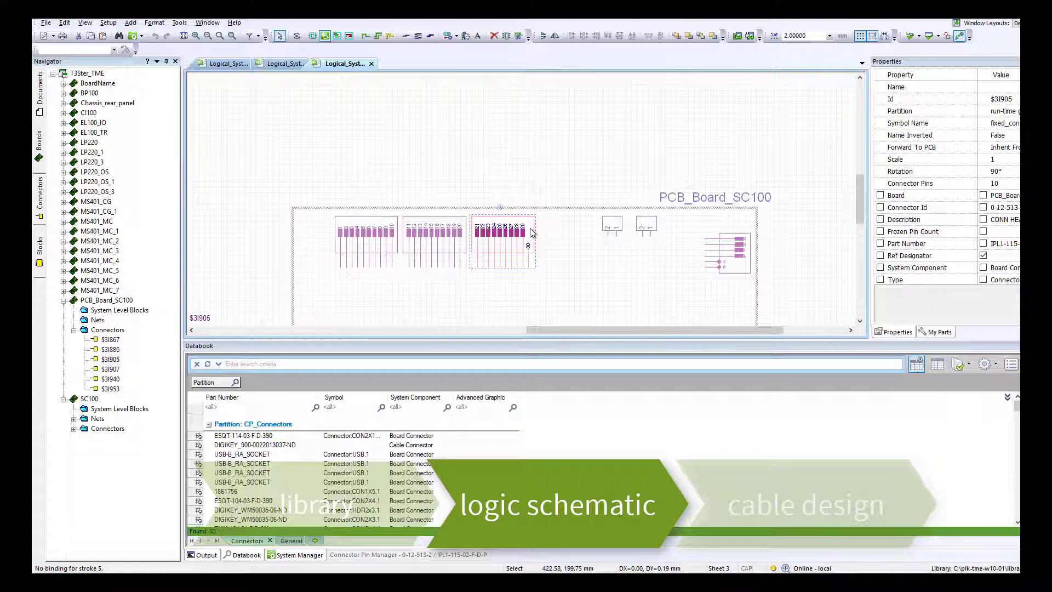
{"action": "right_click", "coordinate": [531, 230]}
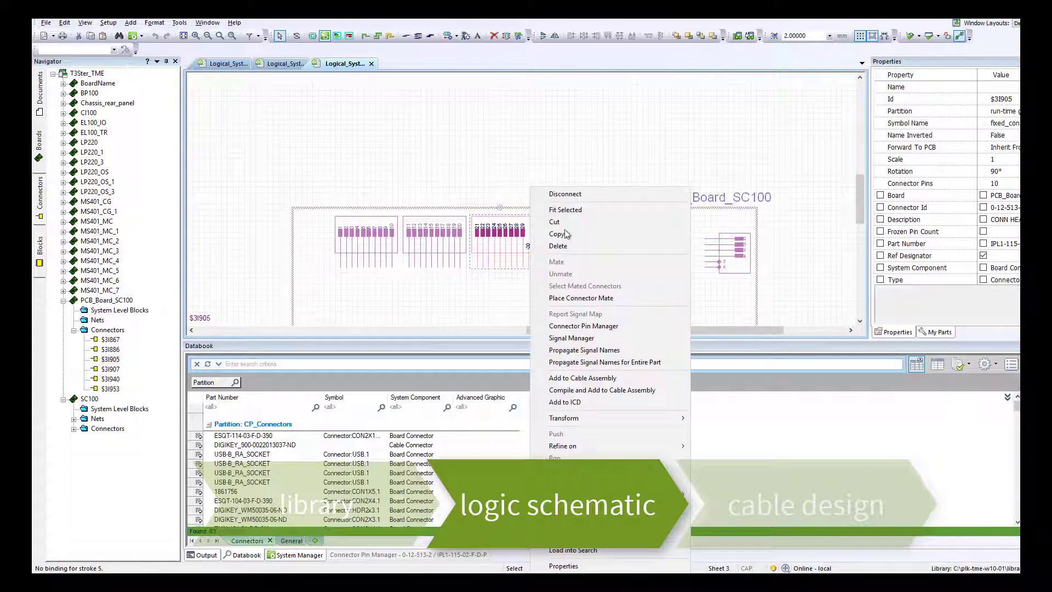
{"action": "left_click", "coordinate": [573, 299]}
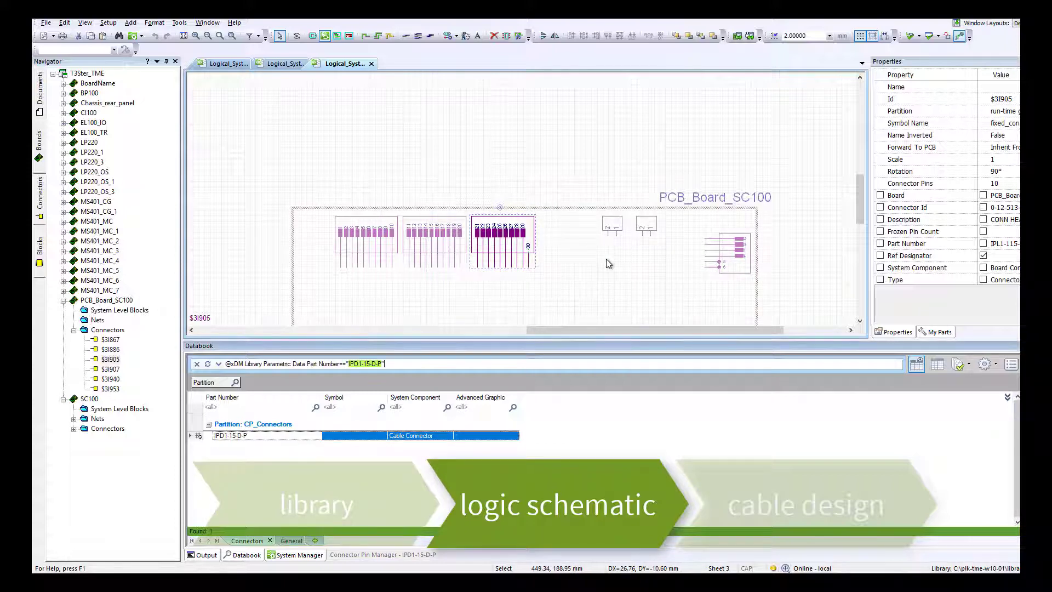
Step: Open mate IPD1-15-D-P in the Connector Pin Manager and place all 30 pins as one connector above PCB_Board_SC100
{"action": "left_click", "coordinate": [241, 442]}
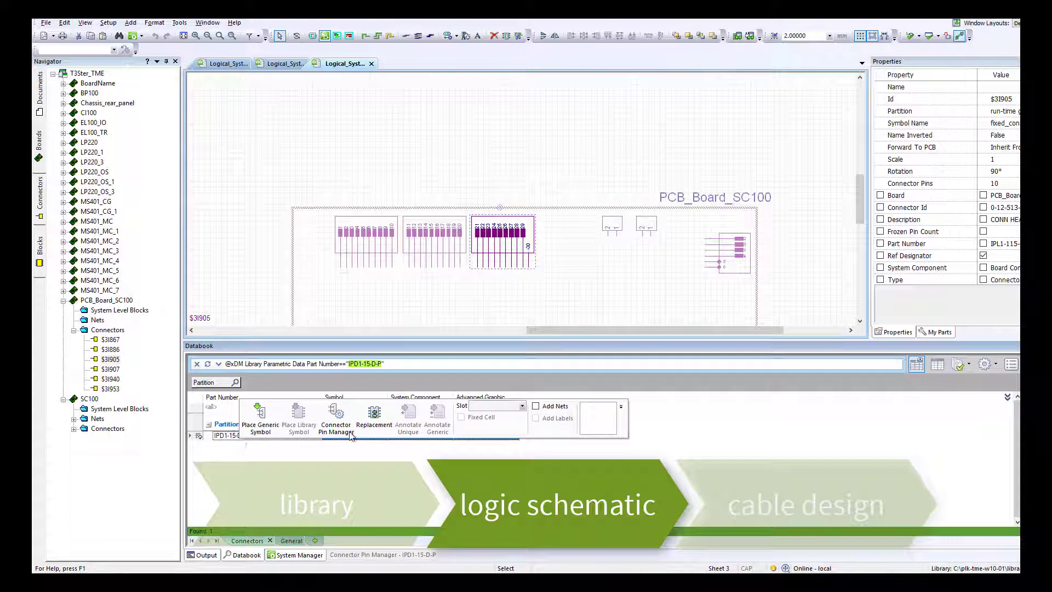
{"action": "left_click", "coordinate": [336, 424]}
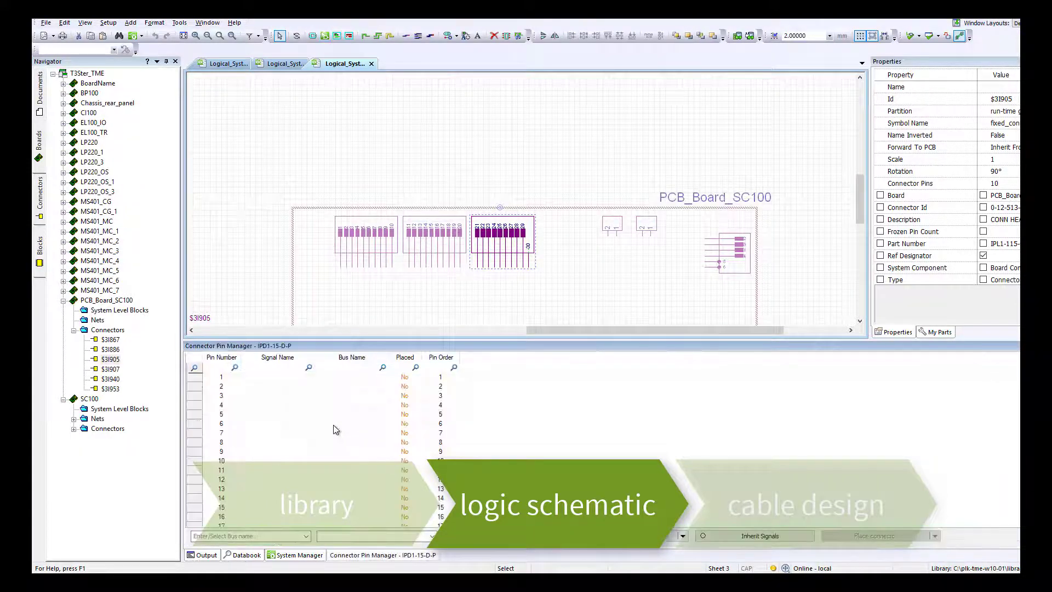
{"action": "left_click", "coordinate": [197, 382]}
{"action": "scroll", "coordinate": [294, 442], "scroll_direction": "down", "scroll_amount": 5}
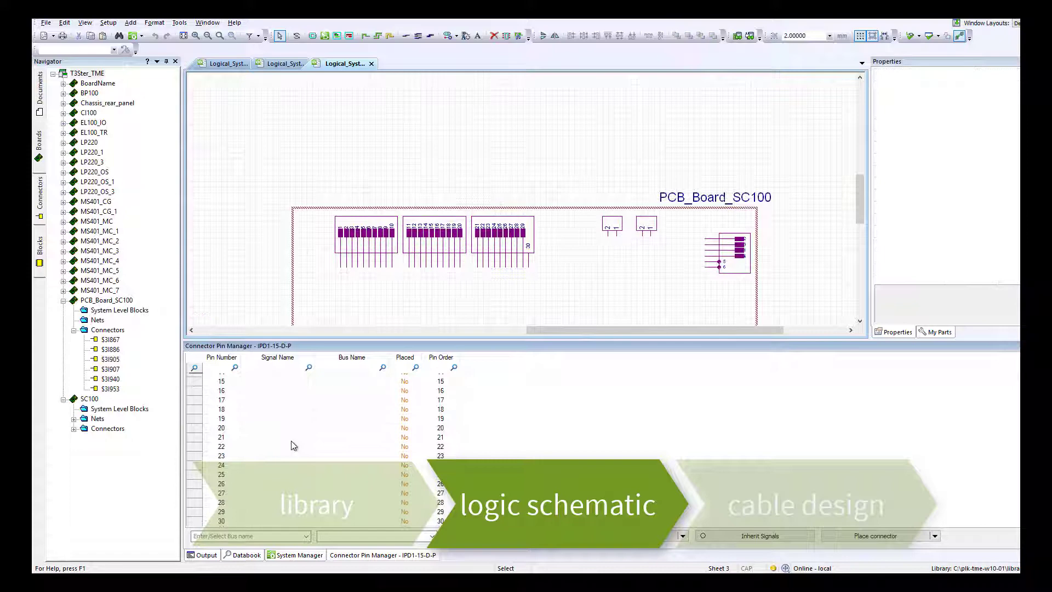
{"action": "left_click", "coordinate": [194, 521], "text": "shift"}
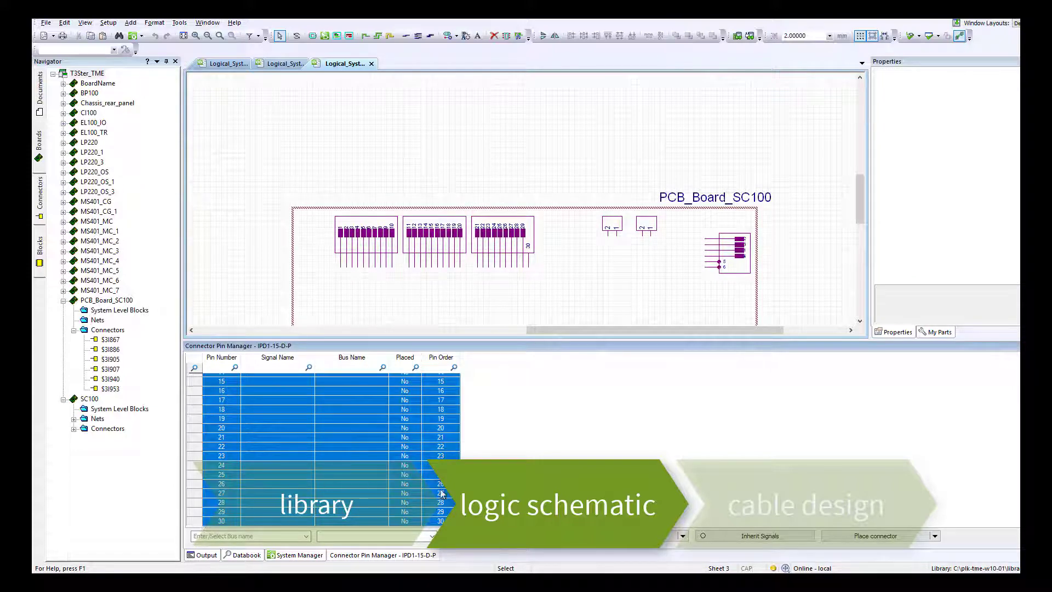
{"action": "left_click", "coordinate": [859, 542]}
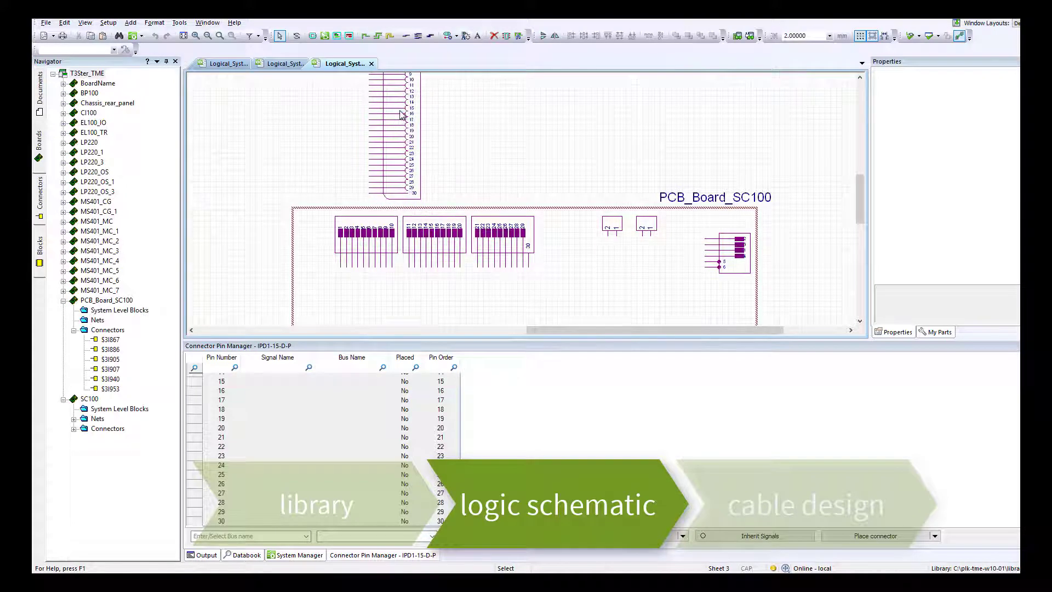
{"action": "left_click", "coordinate": [391, 100]}
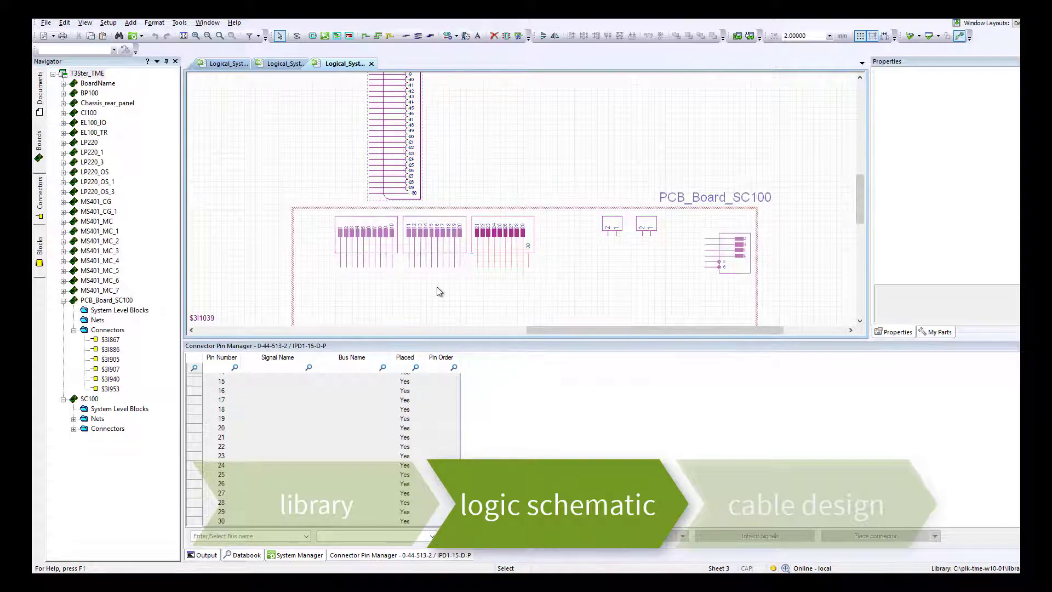
Step: Rotate the placed IPD1-15-D-P connector to 270° and move it directly above the three board connector blocks of PCB_Board_SC100
{"action": "scroll", "coordinate": [437, 291], "scroll_direction": "down", "scroll_amount": 1}
{"action": "scroll", "coordinate": [424, 208], "scroll_direction": "down", "scroll_amount": 1}
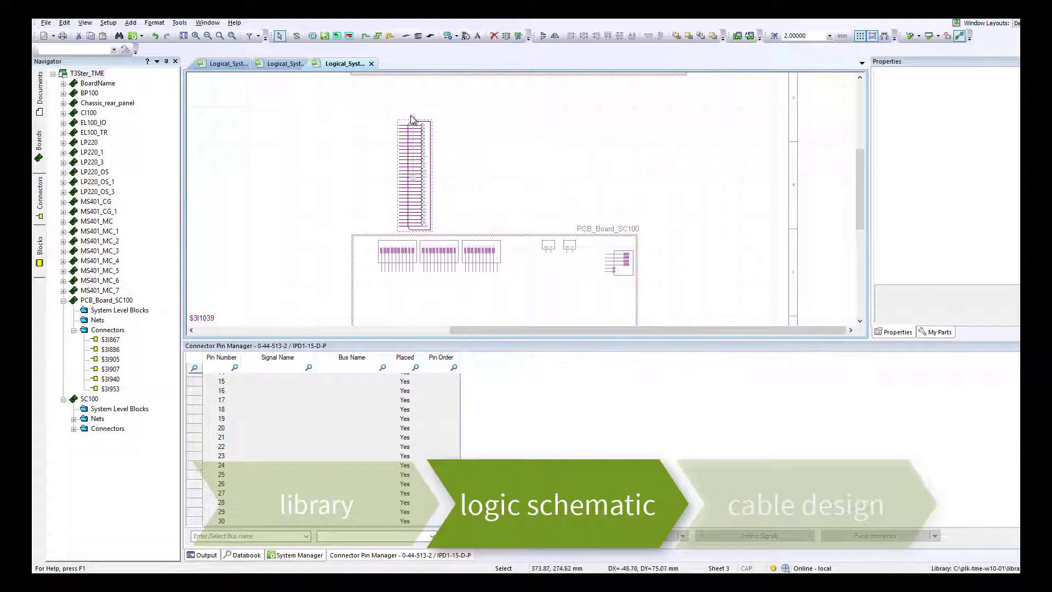
{"action": "left_click_drag", "start_coordinate": [416, 119], "coordinate": [465, 228]}
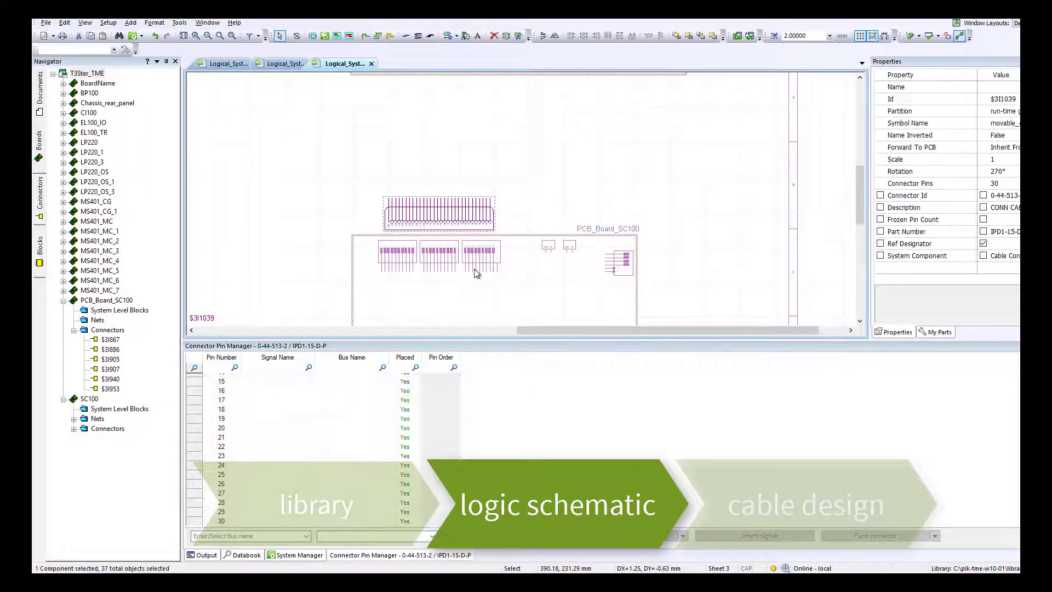
Step: Mate the IPD1-15-D-P cable connector with the board connector on PCB_Board_SC100
{"action": "scroll", "coordinate": [492, 265], "scroll_direction": "up", "scroll_amount": 2}
{"action": "scroll", "coordinate": [492, 265], "scroll_direction": "up", "scroll_amount": 1}
{"action": "left_click", "coordinate": [489, 183]}
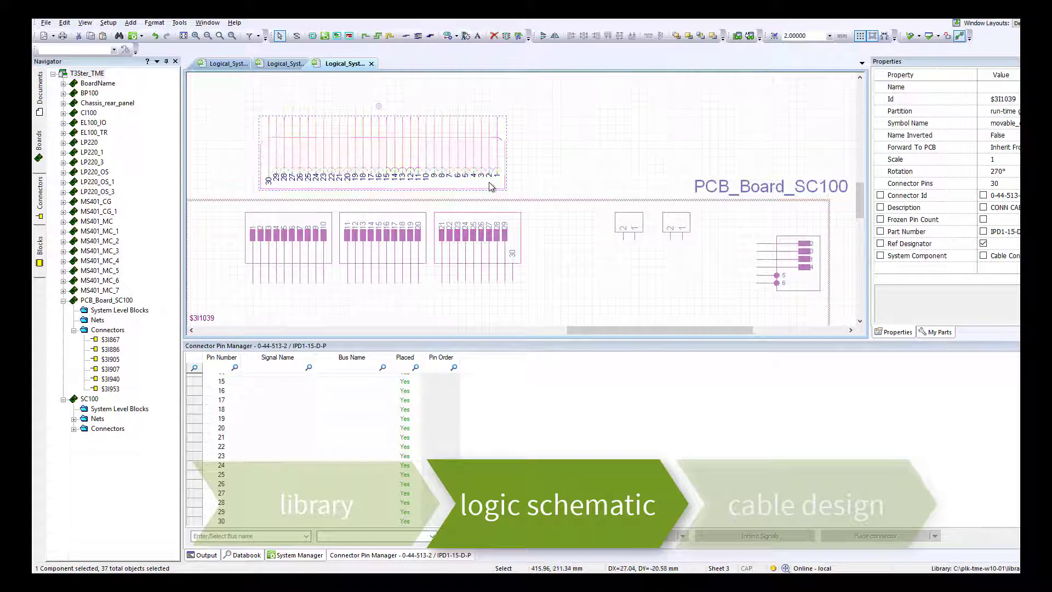
{"action": "left_click", "coordinate": [514, 224], "text": "ctrl"}
{"action": "left_click", "coordinate": [536, 293]}
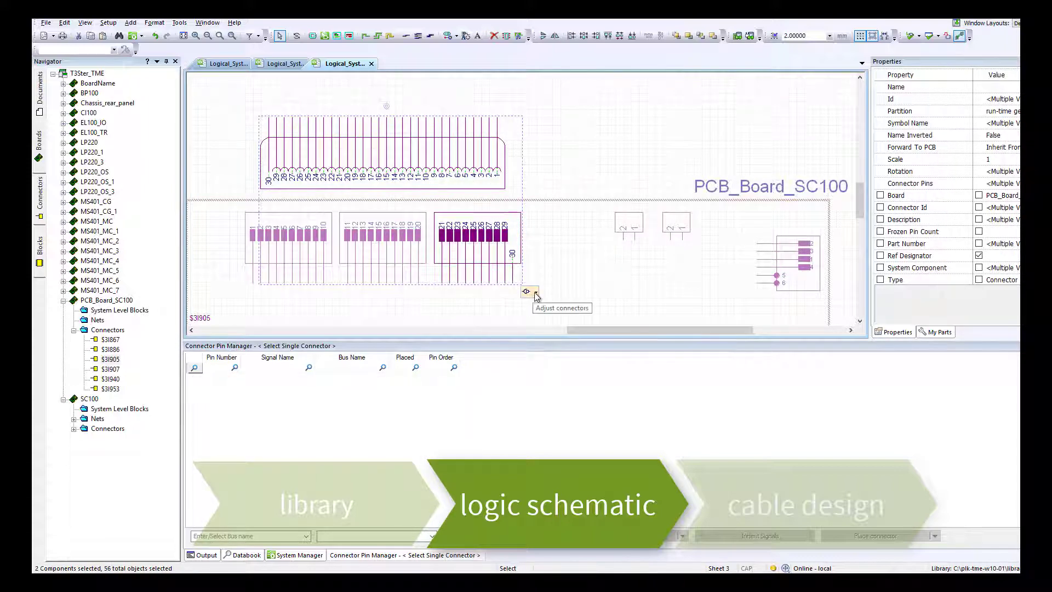
{"action": "left_click", "coordinate": [544, 306]}
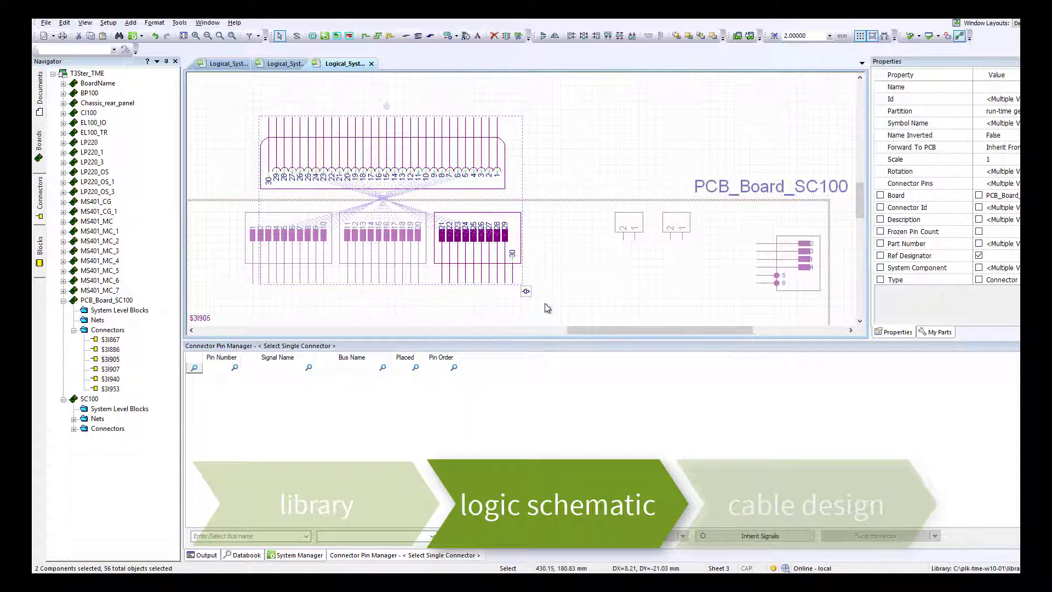
Step: Mirror the mated IPD1-15-D-P connector about the Y-axis so its pin order matches the board connector
{"action": "left_click", "coordinate": [509, 158]}
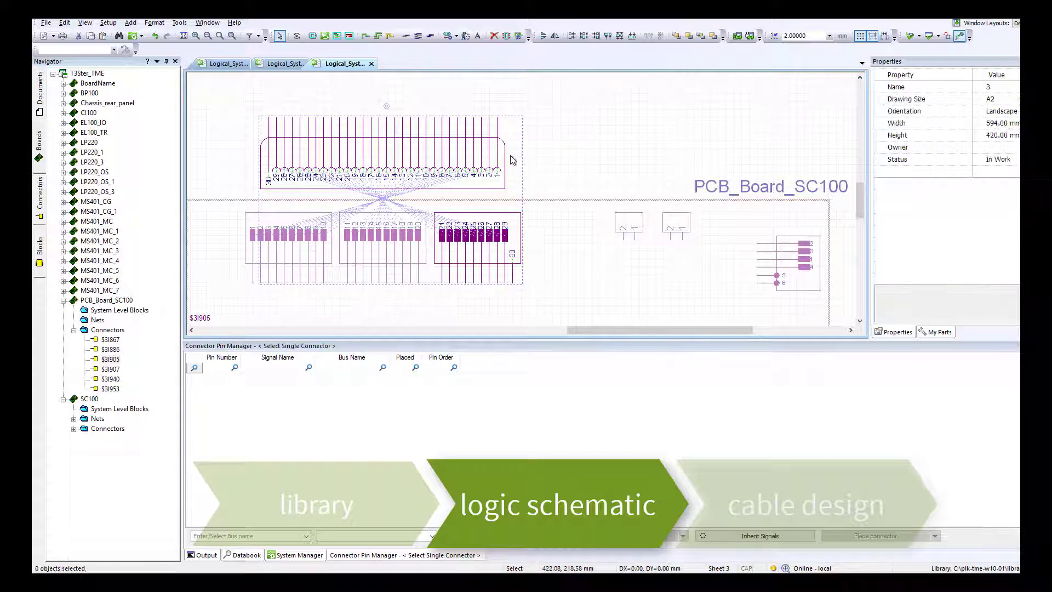
{"action": "left_click", "coordinate": [503, 159]}
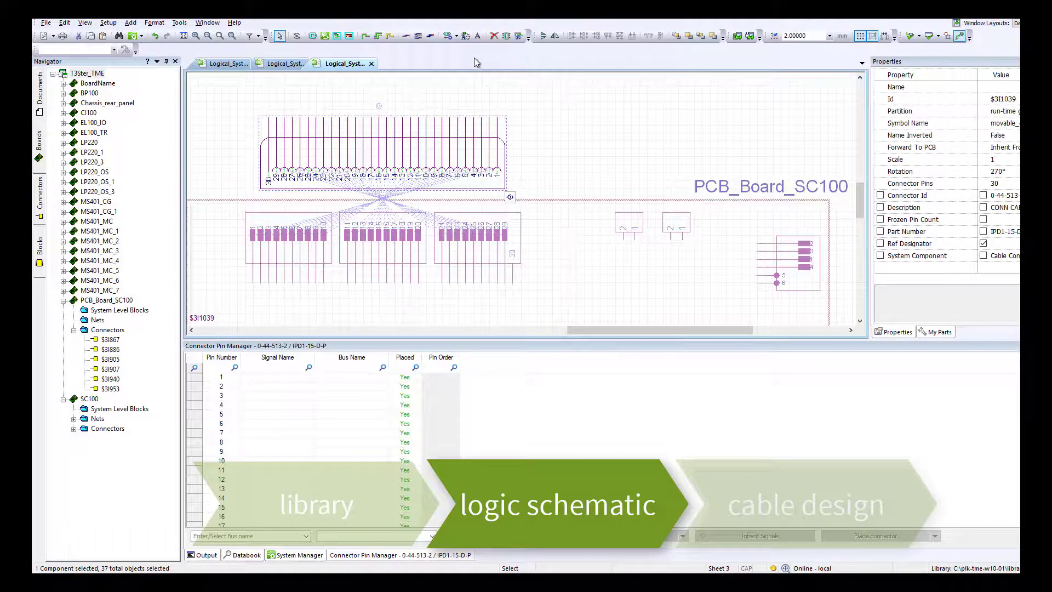
{"action": "left_click", "coordinate": [554, 35]}
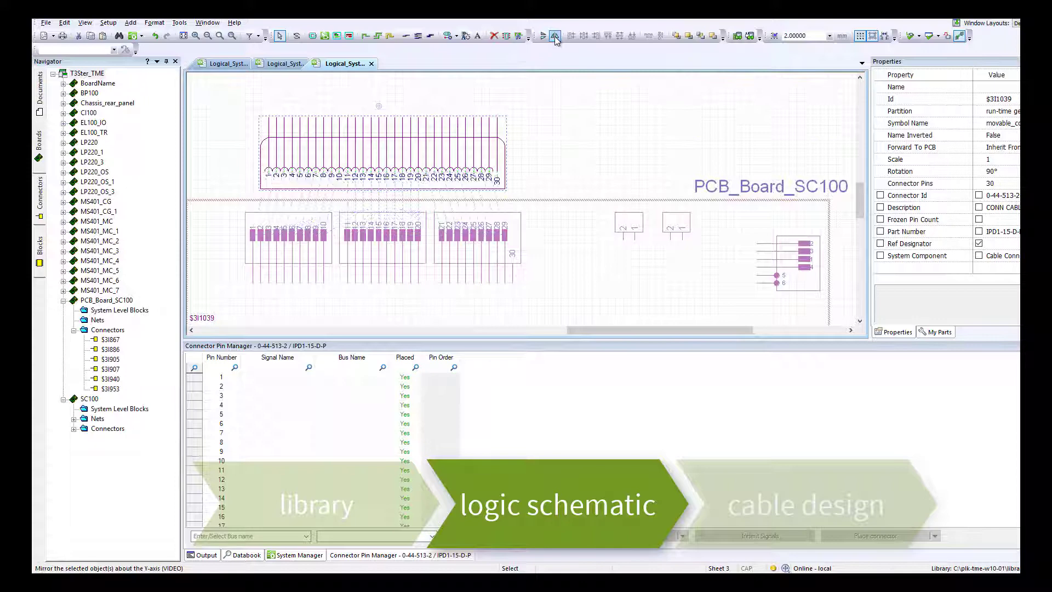
{"action": "left_click", "coordinate": [567, 141]}
Step: Place three cable connectors DIGIKEY_2109FA-ND with all nine pins above the three D-sub connectors of Chassis_rear_panel
{"action": "scroll", "coordinate": [536, 265], "scroll_direction": "down", "scroll_amount": 3}
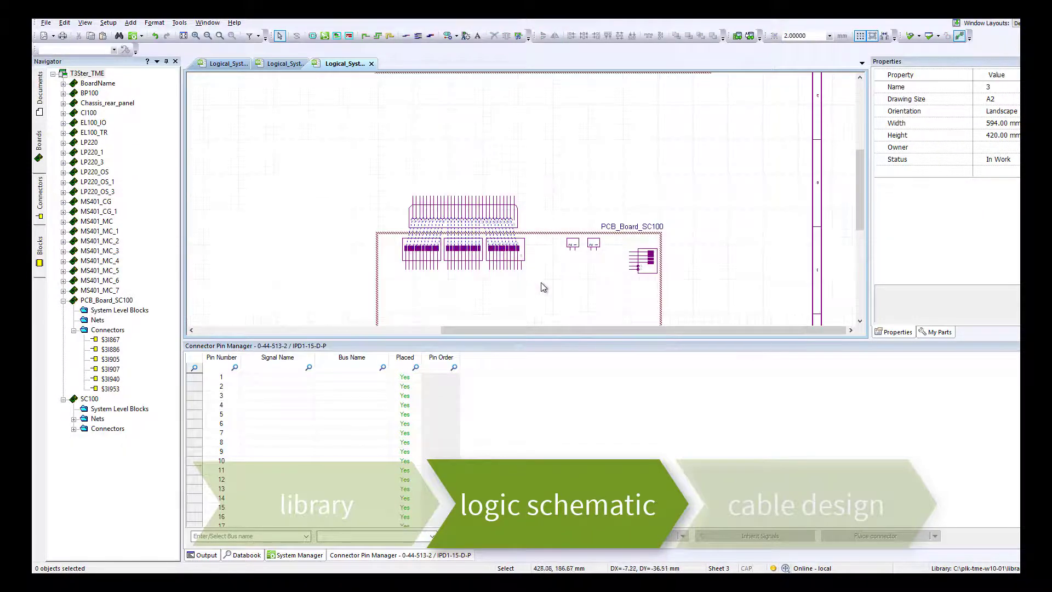
{"action": "scroll", "coordinate": [542, 286], "scroll_direction": "down", "scroll_amount": 3}
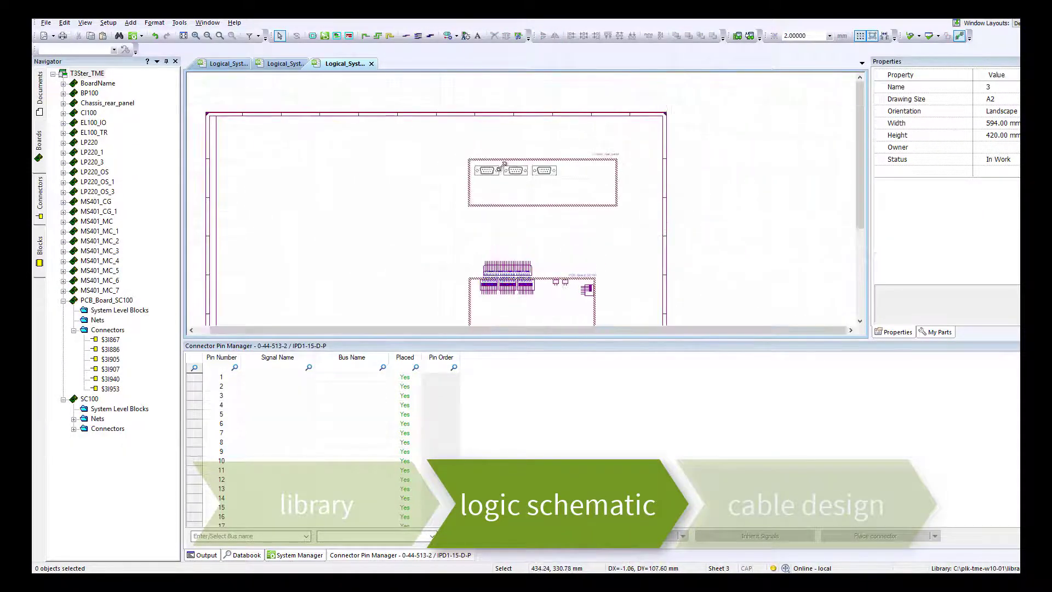
{"action": "scroll", "coordinate": [504, 170], "scroll_direction": "up", "scroll_amount": 4}
{"action": "scroll", "coordinate": [505, 171], "scroll_direction": "up", "scroll_amount": 2}
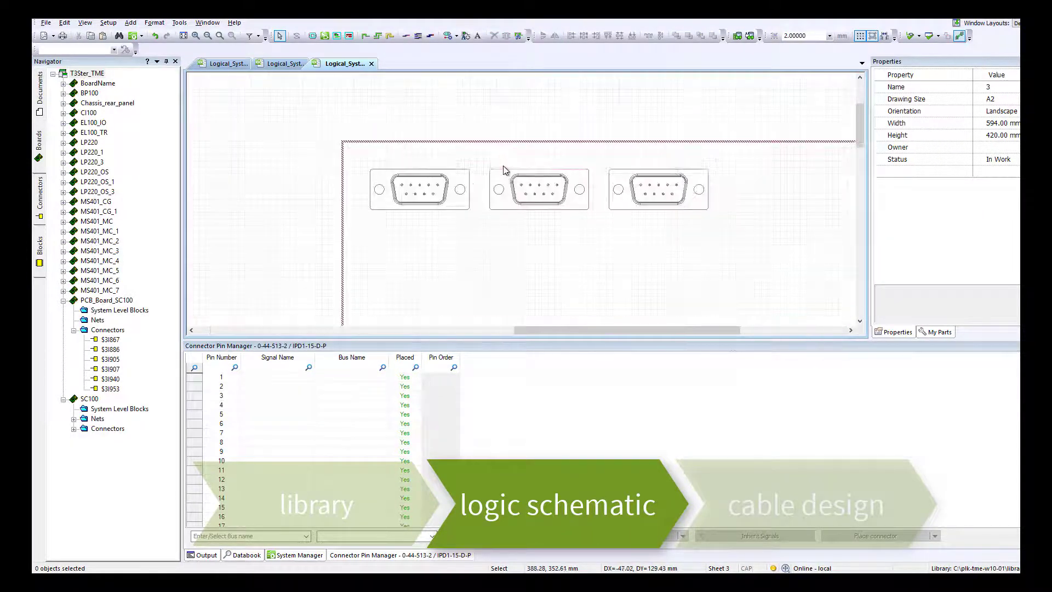
{"action": "left_click", "coordinate": [247, 555]}
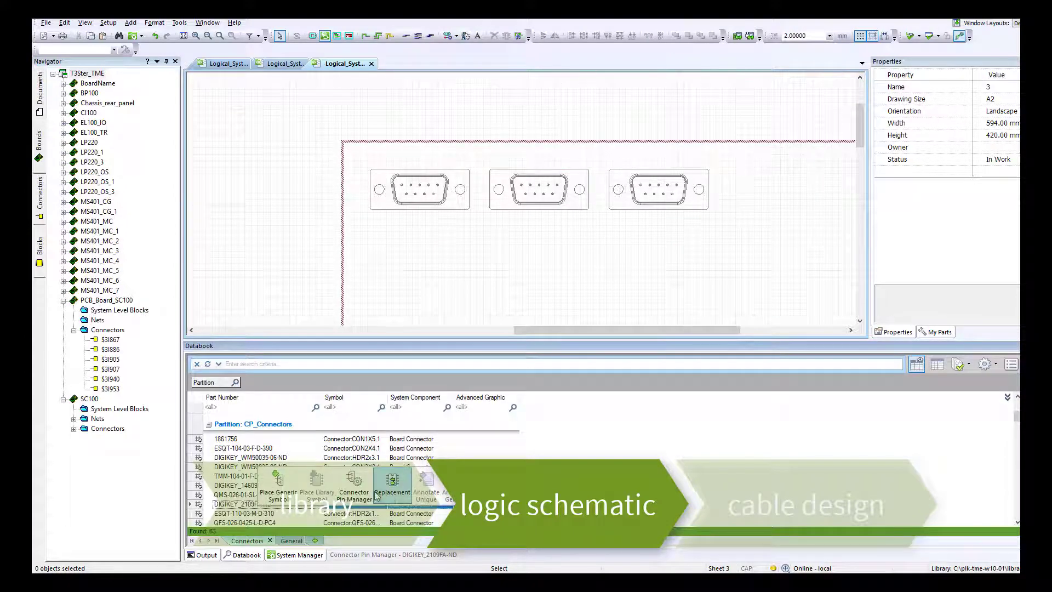
{"action": "left_click", "coordinate": [354, 485]}
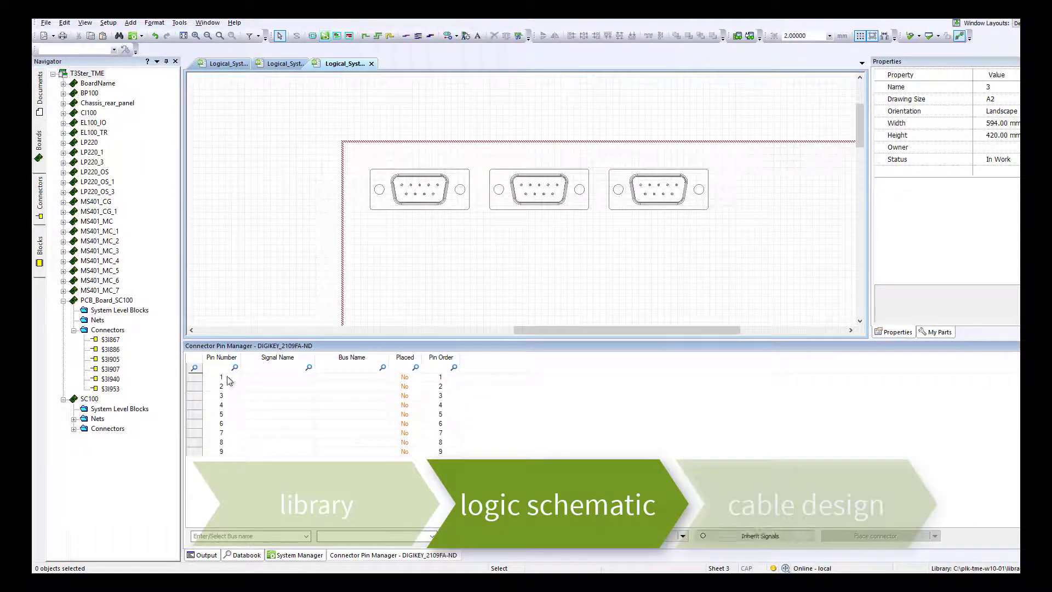
{"action": "left_click_drag", "start_coordinate": [197, 377], "coordinate": [200, 453]}
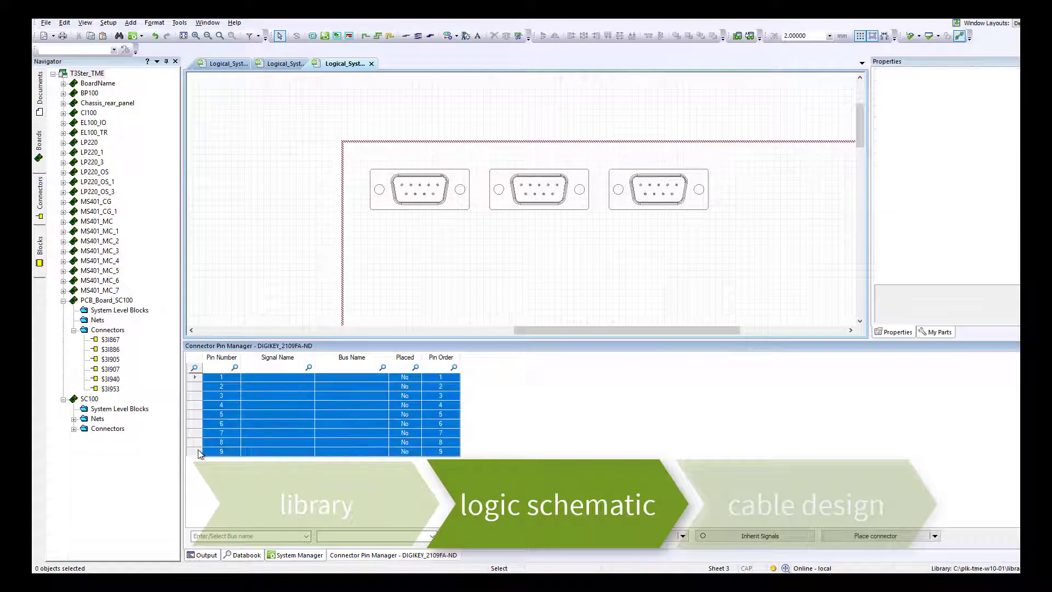
{"action": "left_click", "coordinate": [848, 534]}
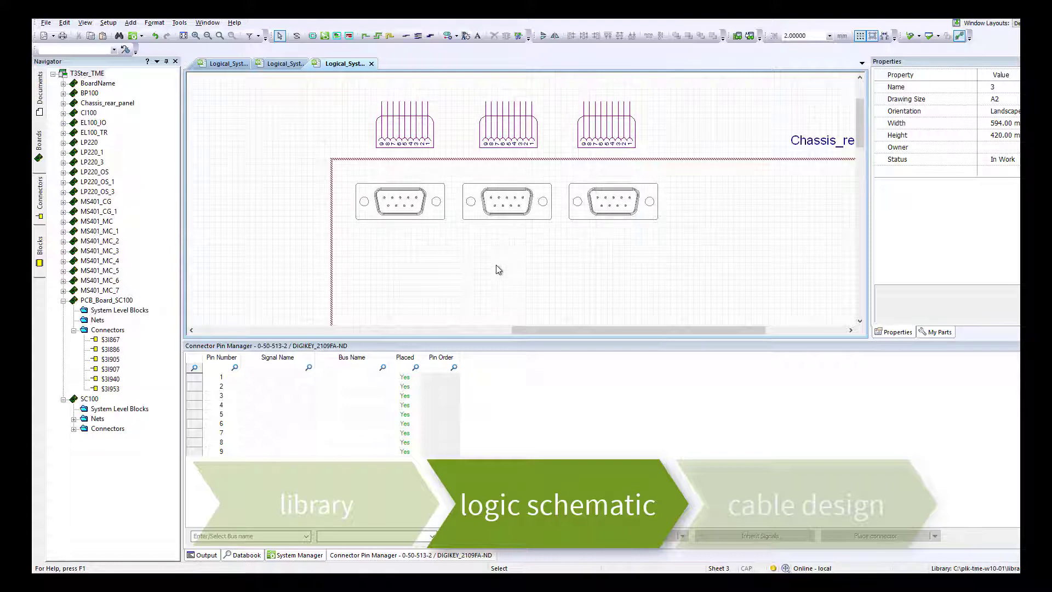
Step: Draw a wire bus above the three rear-panel cable connectors and down along the right edge of Chassis_rear_panel
{"action": "scroll", "coordinate": [518, 251], "scroll_direction": "down", "scroll_amount": 2}
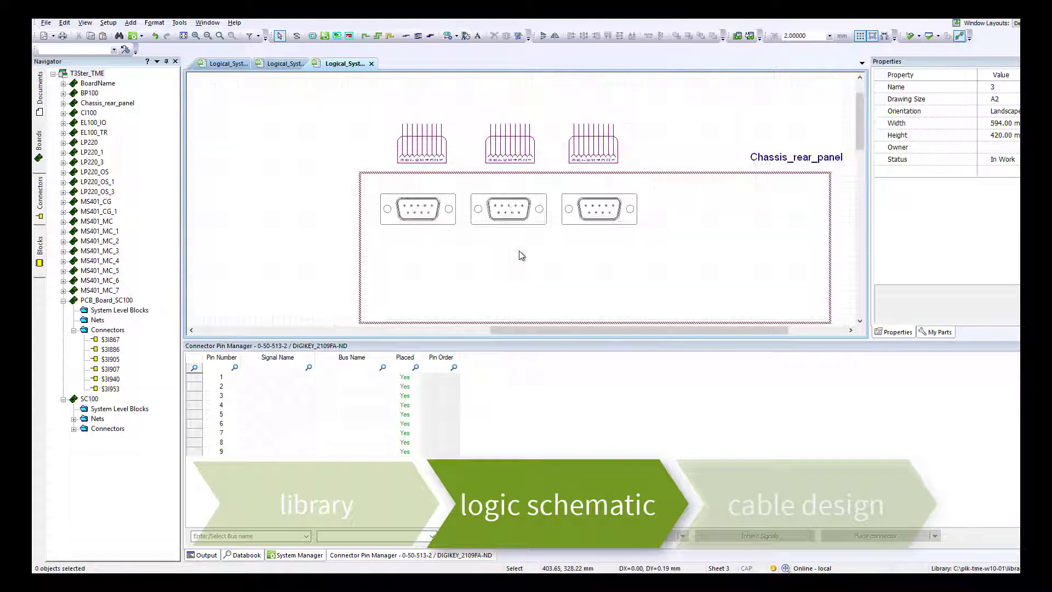
{"action": "scroll", "coordinate": [545, 134], "scroll_direction": "up", "scroll_amount": 1}
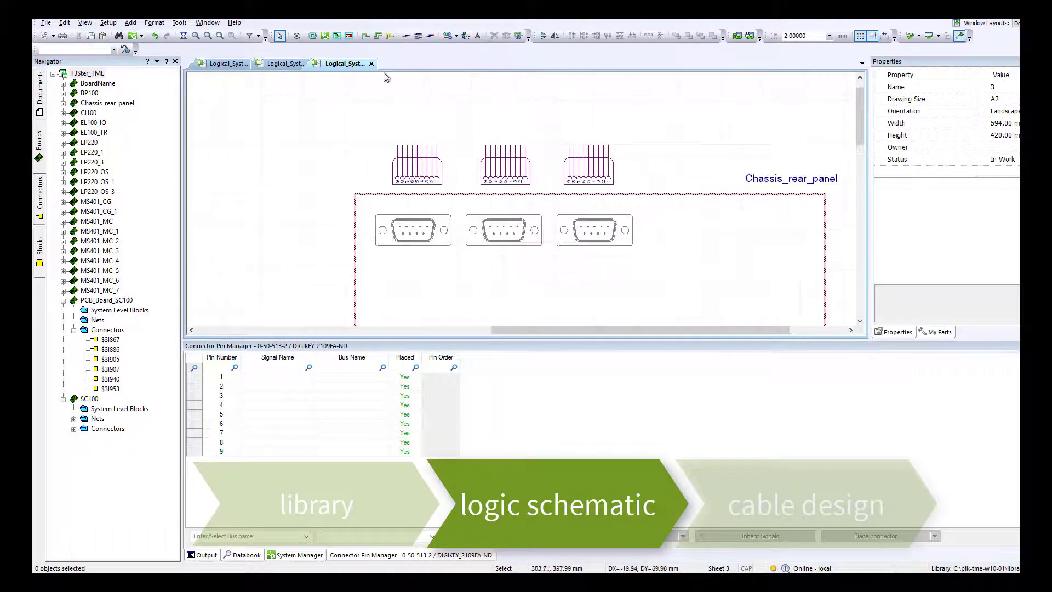
{"action": "left_click", "coordinate": [431, 38]}
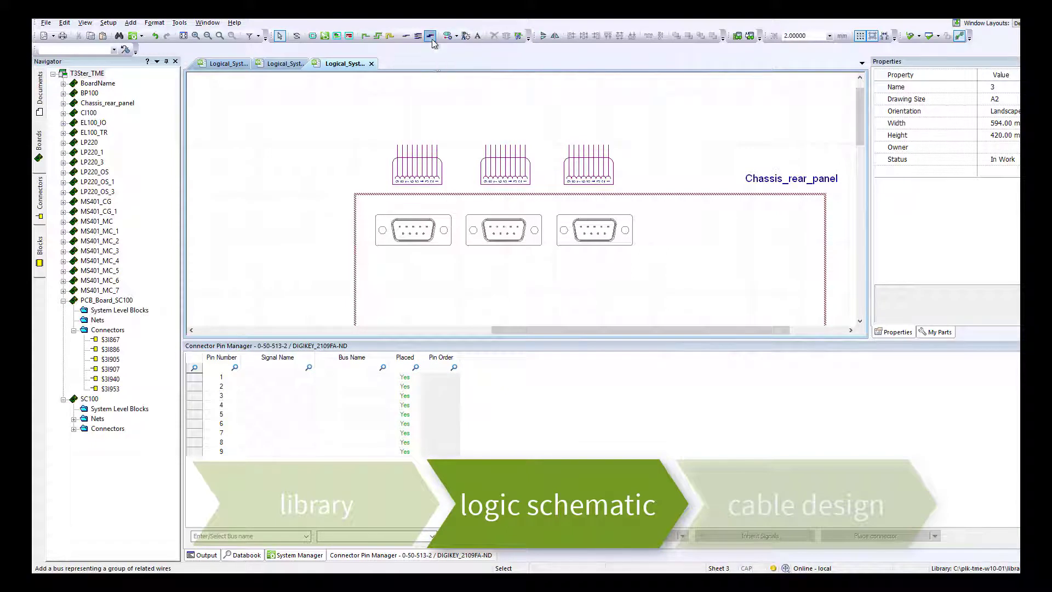
{"action": "left_click", "coordinate": [390, 101]}
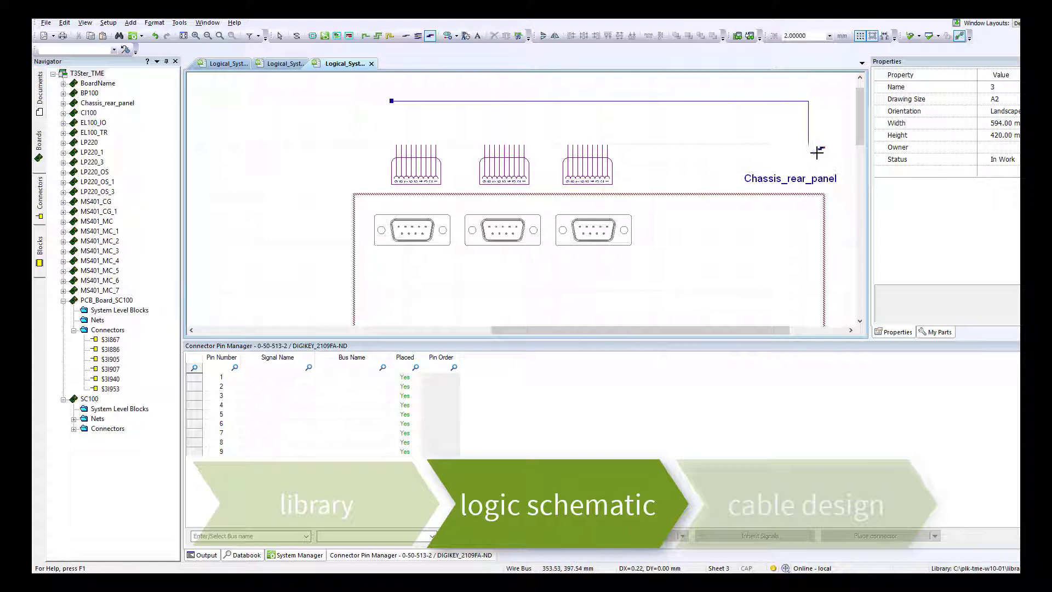
{"action": "double_click", "coordinate": [843, 291]}
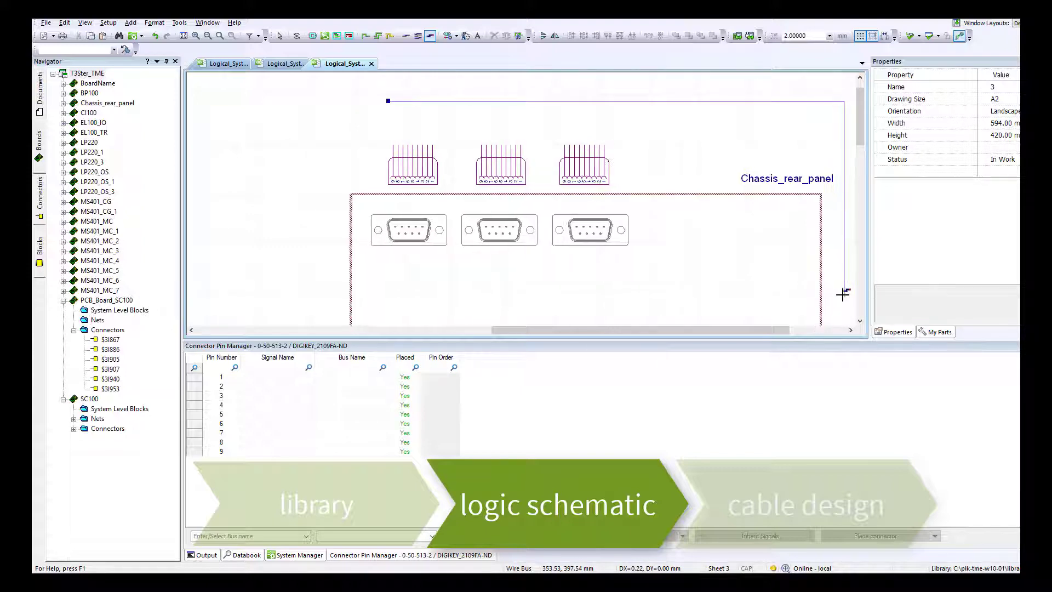
Step: Extend the wire bus down below Chassis_rear_panel and back across to just above the 30-pin cable connector of PCB_Board_SC100
{"action": "scroll", "coordinate": [689, 160], "scroll_direction": "down", "scroll_amount": 5}
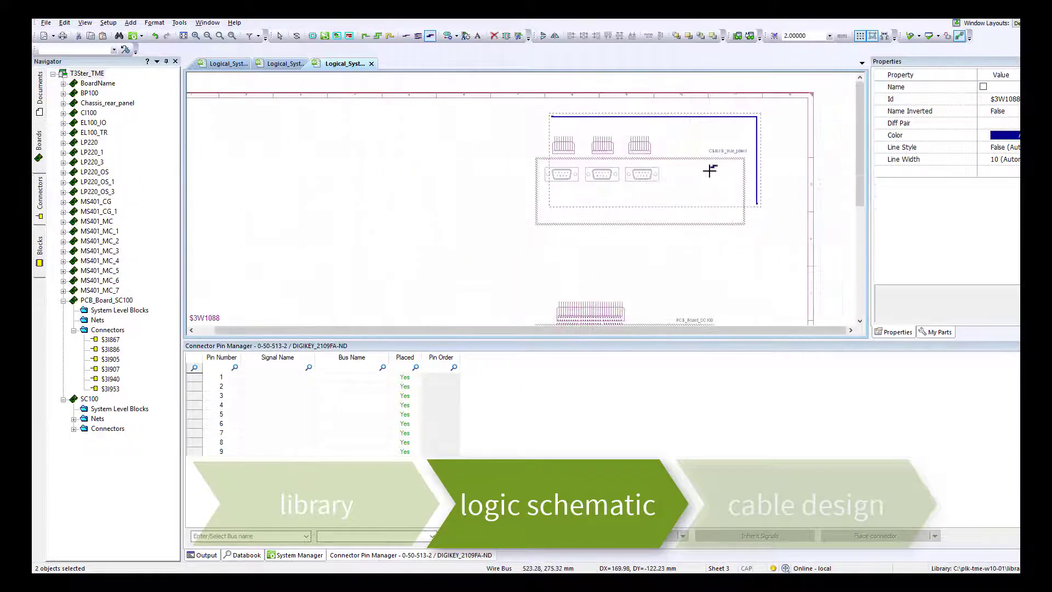
{"action": "scroll", "coordinate": [702, 244], "scroll_direction": "up", "scroll_amount": 1}
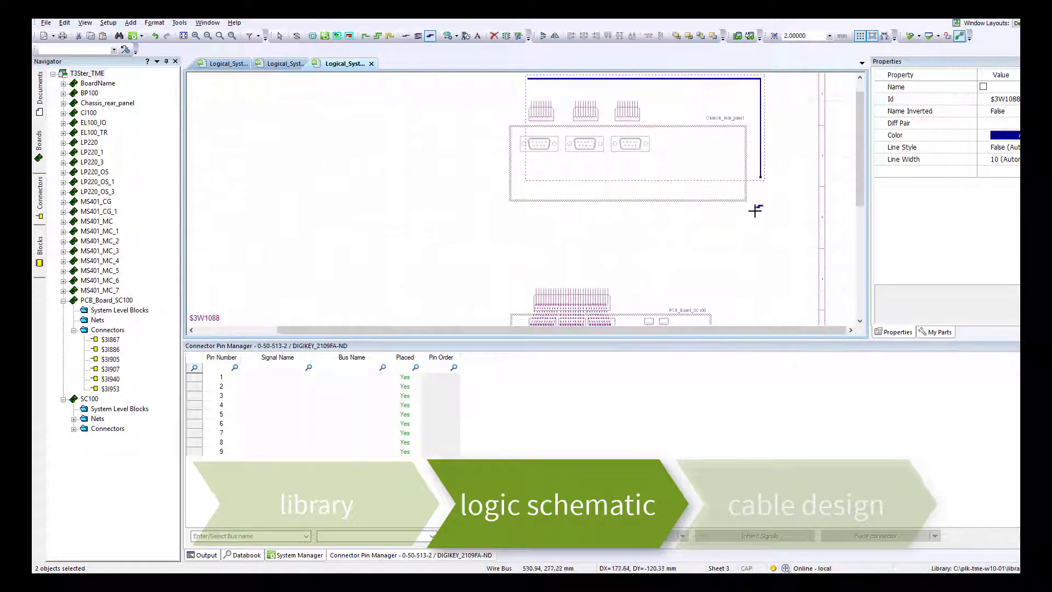
{"action": "left_click", "coordinate": [762, 177]}
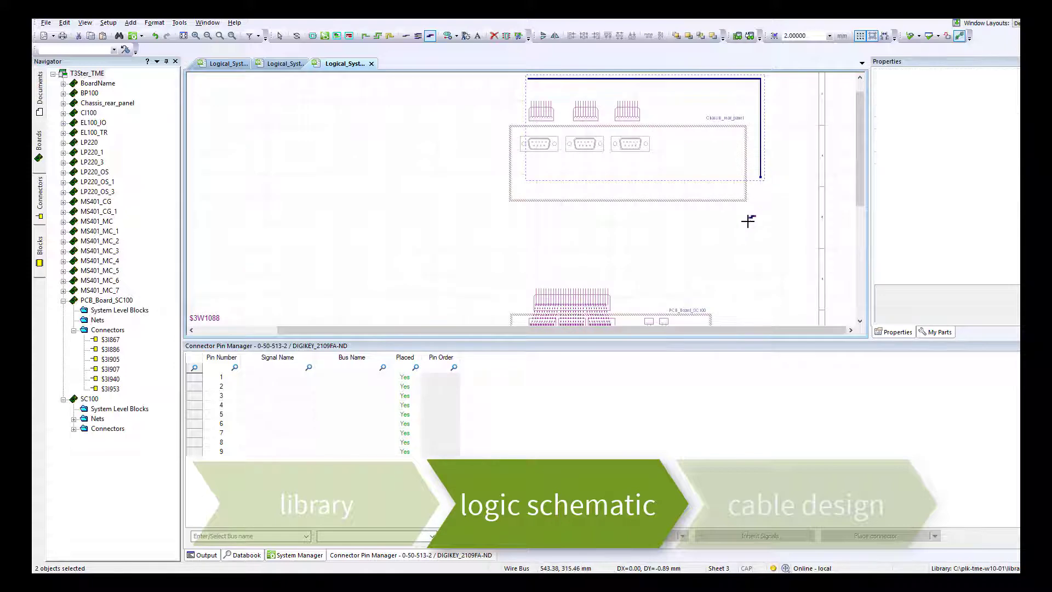
{"action": "double_click", "coordinate": [532, 265]}
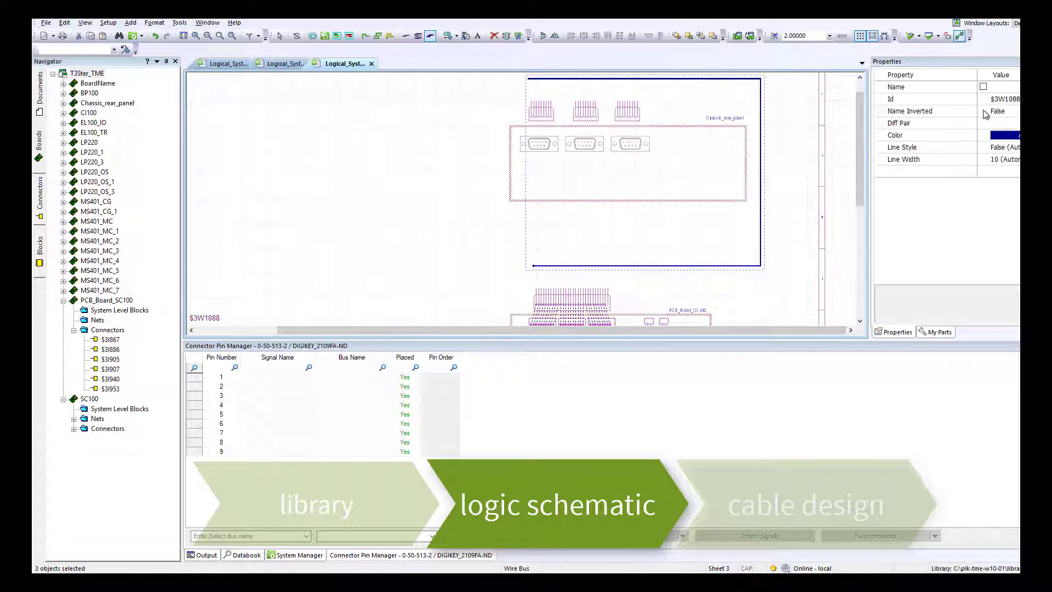
Step: Name the wire bus between Chassis_rear_panel and PCB_Board_SC100 WIRE_BUS_CAN and finish the wire bus command
{"action": "left_click", "coordinate": [1008, 88]}
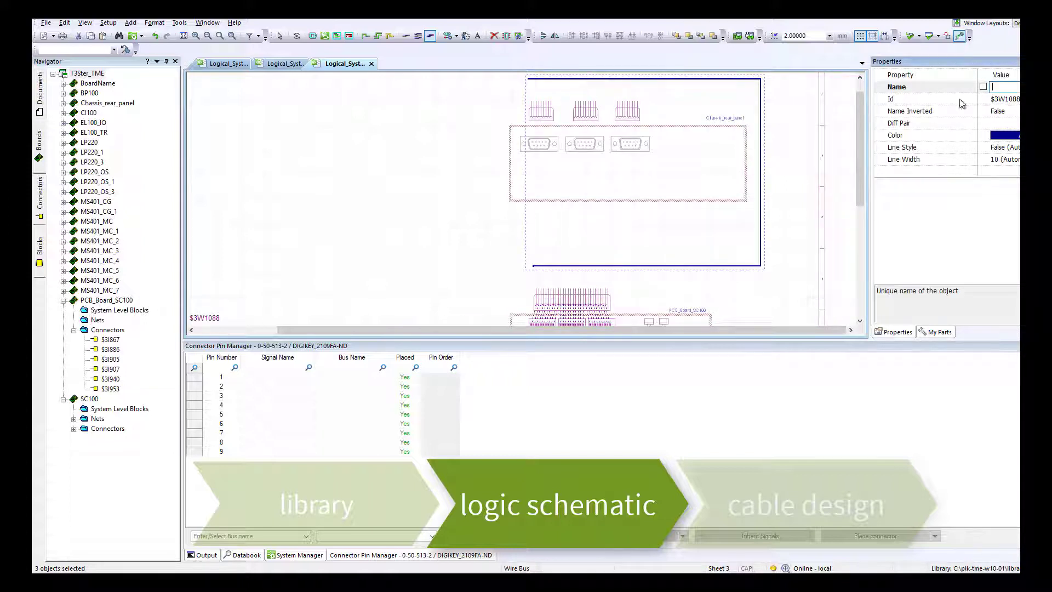
{"action": "left_click_drag", "start_coordinate": [871, 101], "coordinate": [824, 100]}
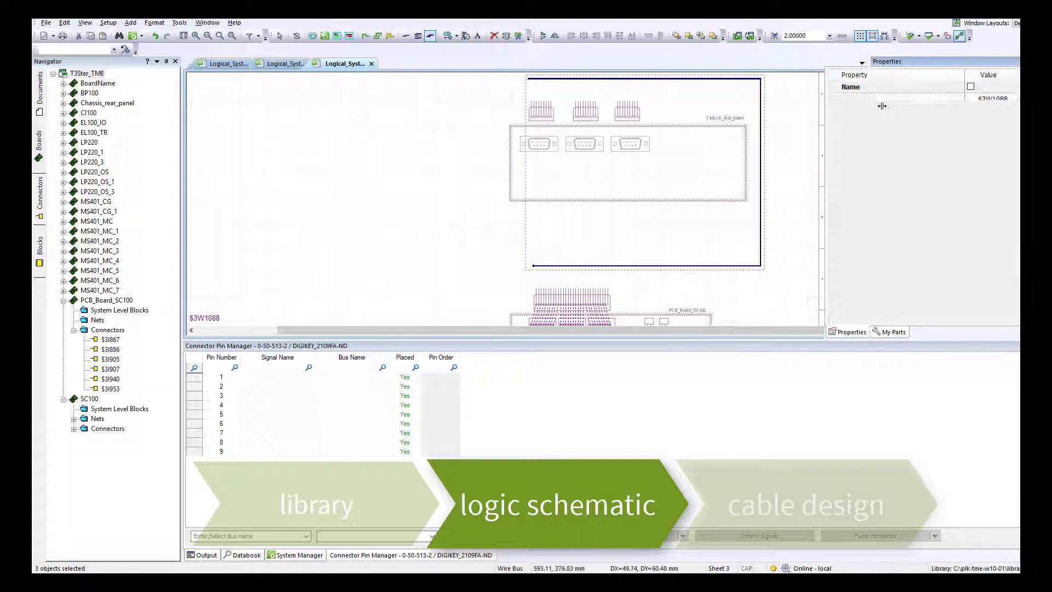
{"action": "left_click_drag", "start_coordinate": [964, 76], "coordinate": [896, 77]}
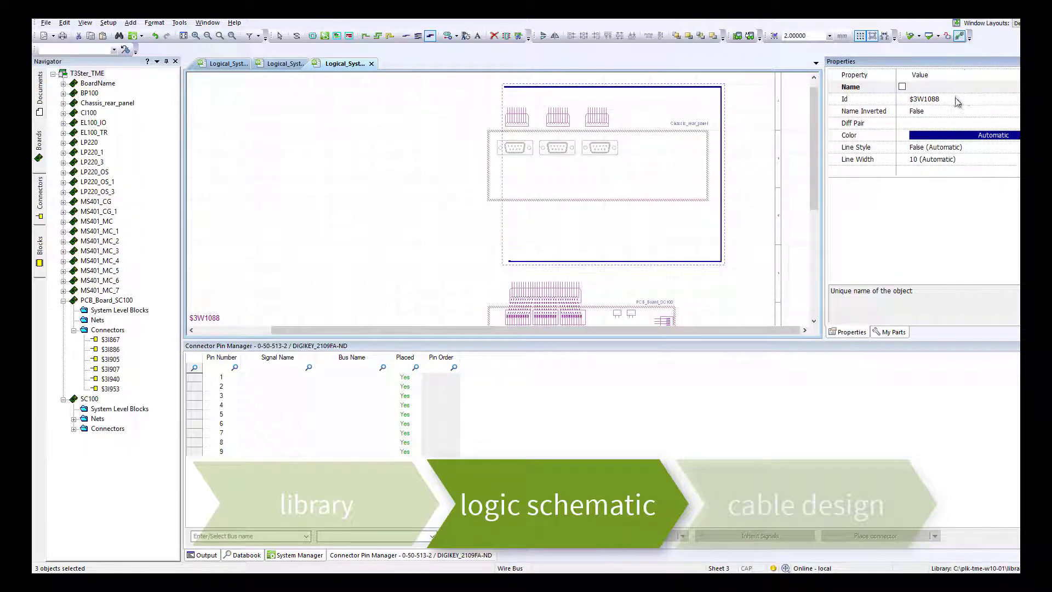
{"action": "left_click", "coordinate": [1013, 88]}
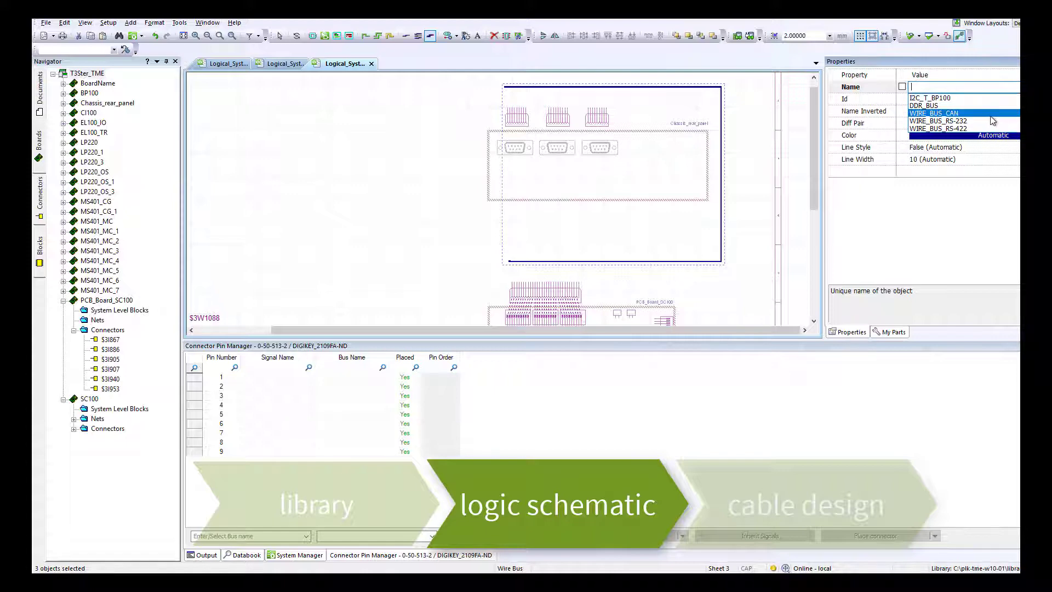
{"action": "left_click", "coordinate": [991, 116]}
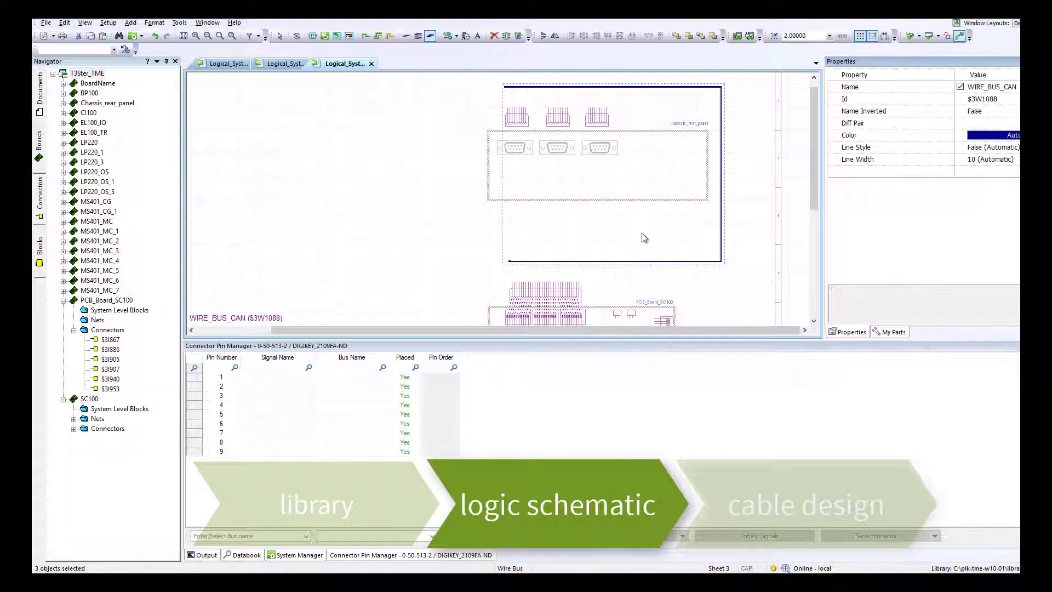
{"action": "scroll", "coordinate": [505, 84], "scroll_direction": "up", "scroll_amount": 2}
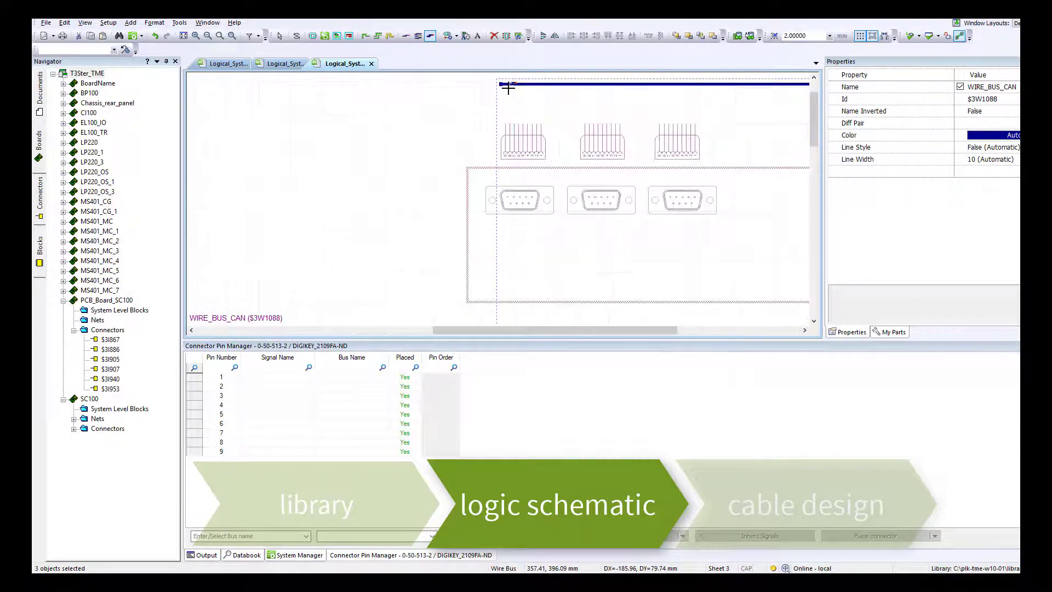
{"action": "scroll", "coordinate": [508, 87], "scroll_direction": "up", "scroll_amount": 2}
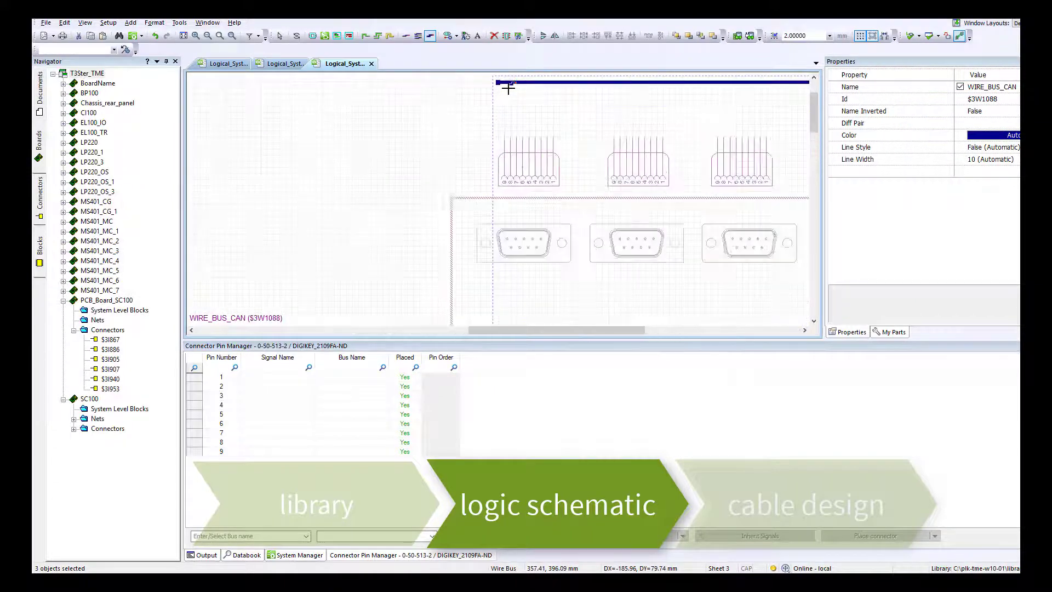
{"action": "right_click", "coordinate": [459, 102]}
{"action": "left_click", "coordinate": [478, 111]}
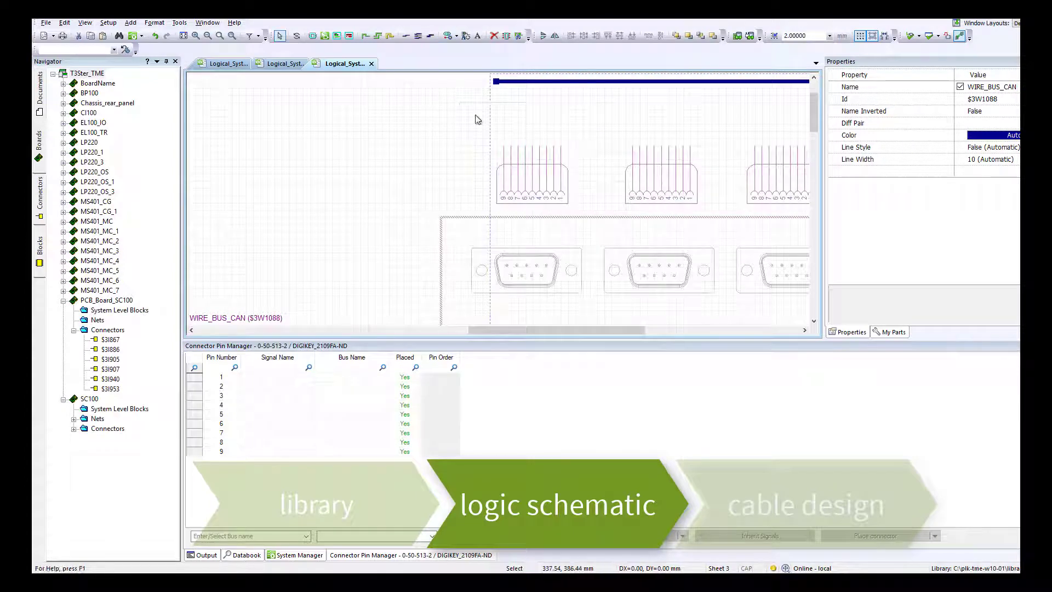
Step: Rip the CAN_H wire out of WIRE_BUS_CAN and place it on the pins of the first rear-panel cable connector
{"action": "right_click", "coordinate": [525, 86]}
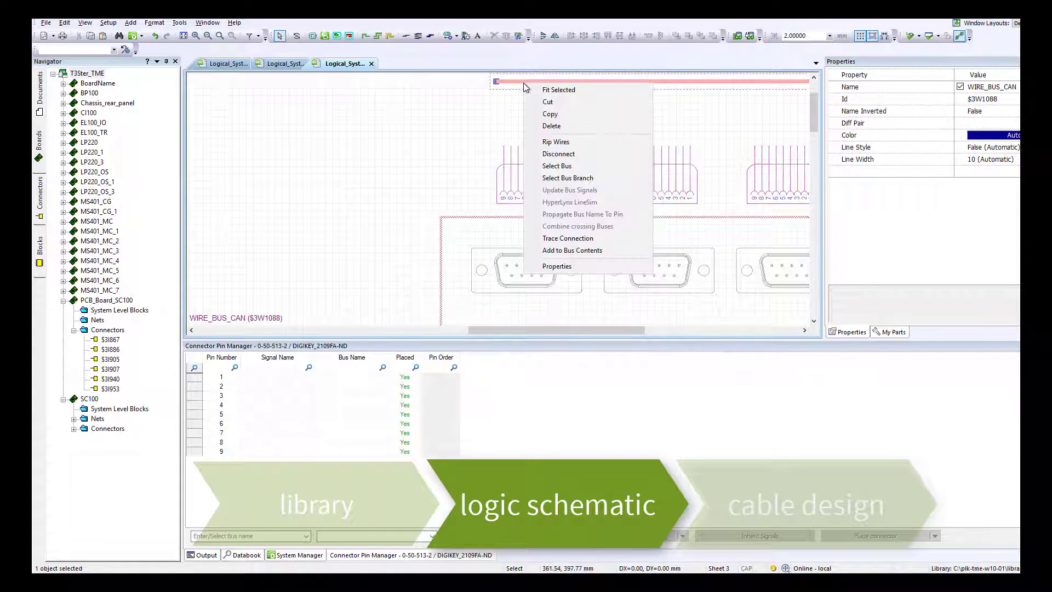
{"action": "left_click", "coordinate": [575, 143]}
{"action": "left_click", "coordinate": [530, 277]}
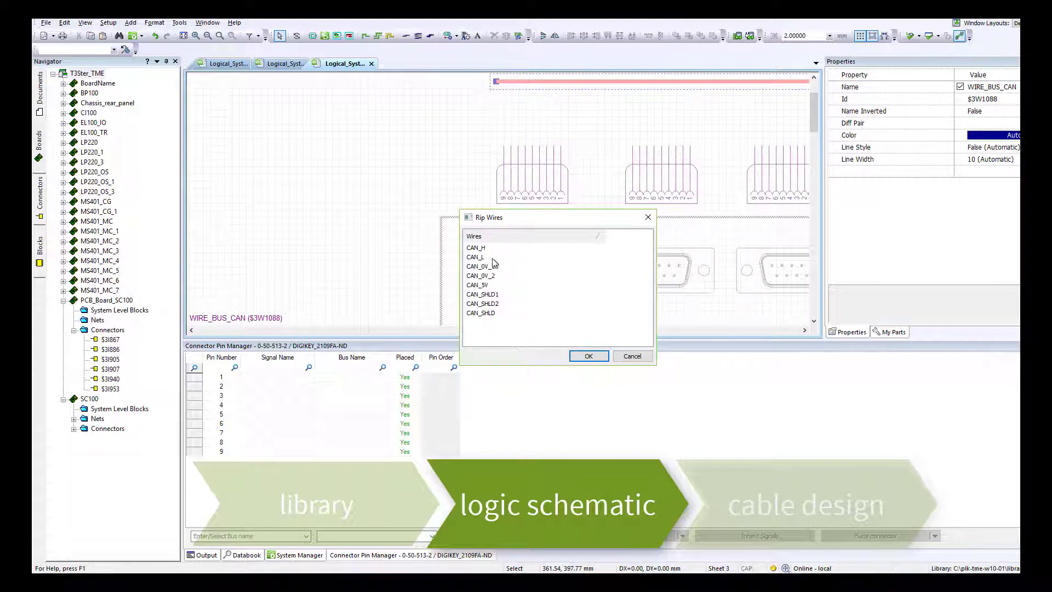
{"action": "left_click", "coordinate": [476, 248]}
{"action": "left_click", "coordinate": [589, 356]}
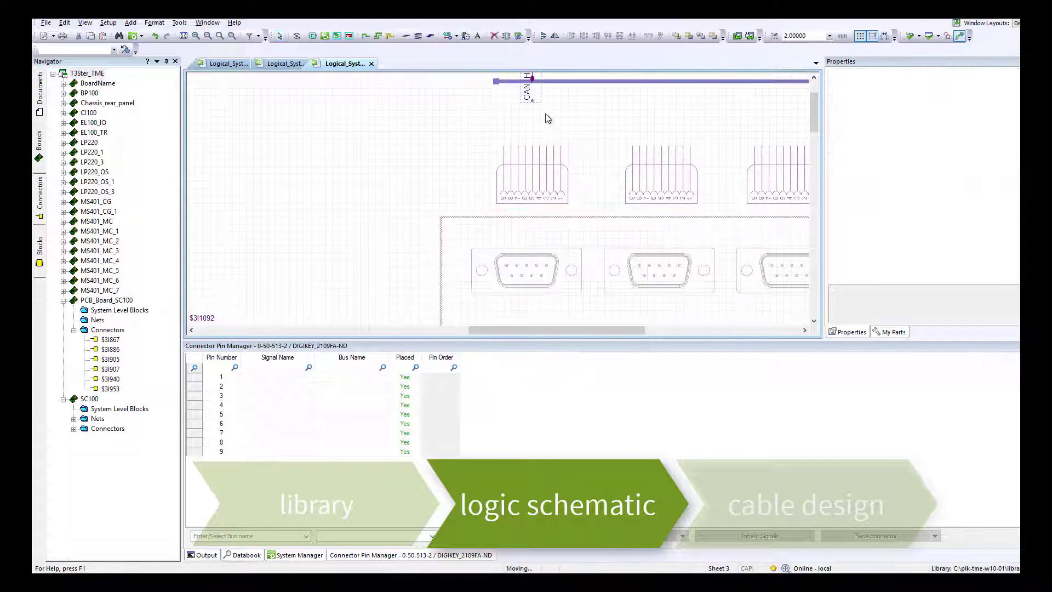
{"action": "left_click", "coordinate": [539, 157]}
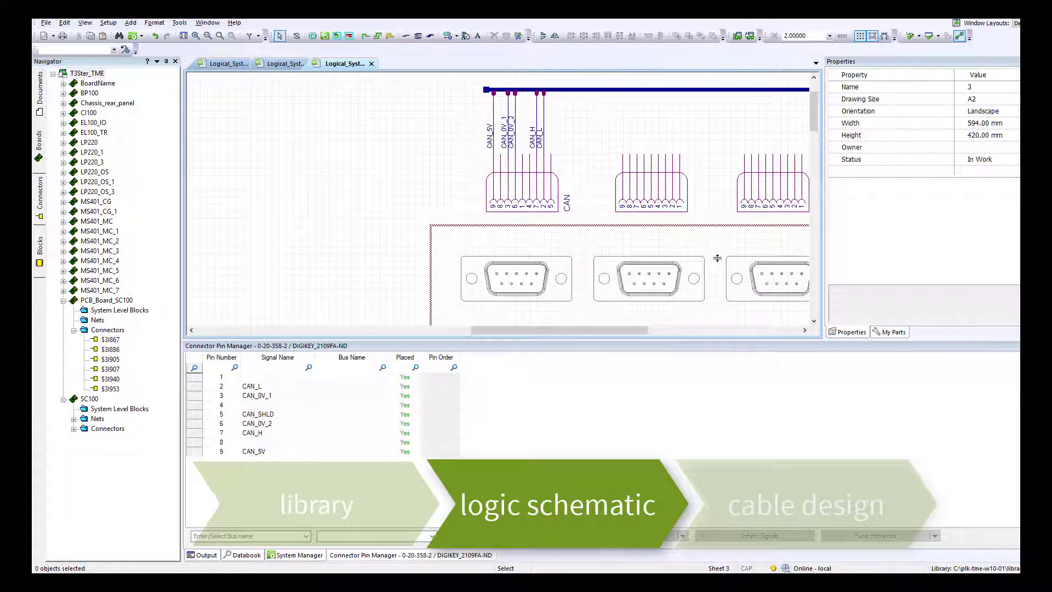
Step: Set the grid spacing to 1 mm and place a twisted pair symbol across the CAN_H and CAN_L wires
{"action": "scroll", "coordinate": [564, 117], "scroll_direction": "up", "scroll_amount": 1}
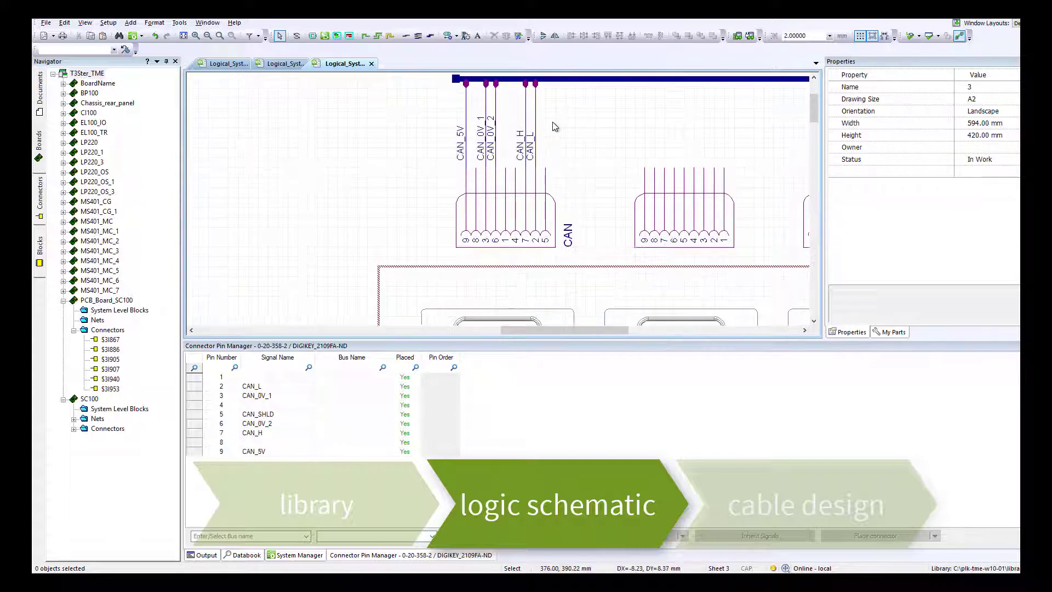
{"action": "scroll", "coordinate": [569, 110], "scroll_direction": "up", "scroll_amount": 1}
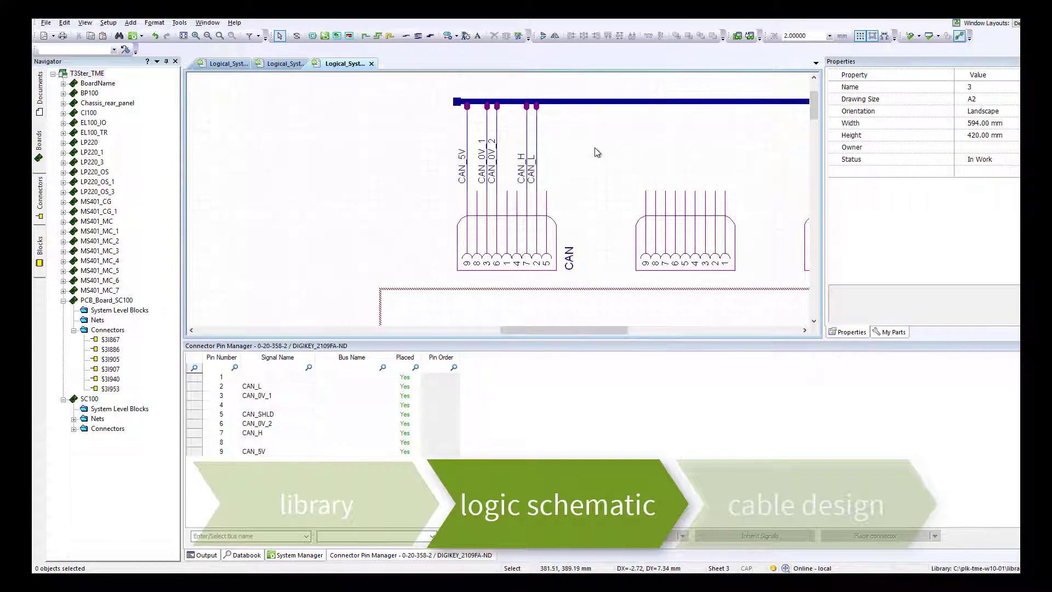
{"action": "left_click", "coordinate": [893, 332]}
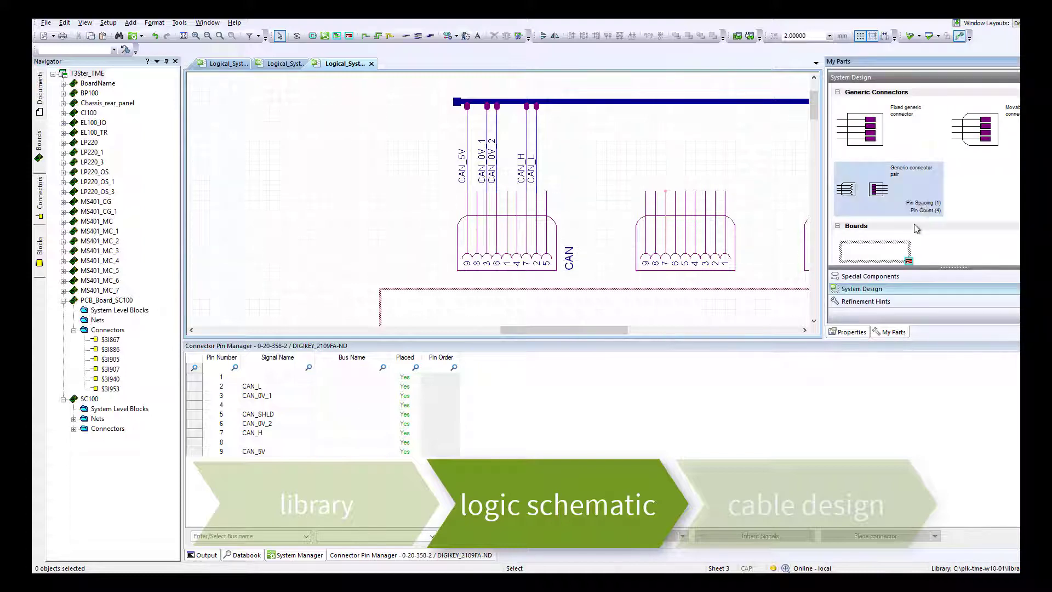
{"action": "scroll", "coordinate": [918, 202], "scroll_direction": "down", "scroll_amount": 3}
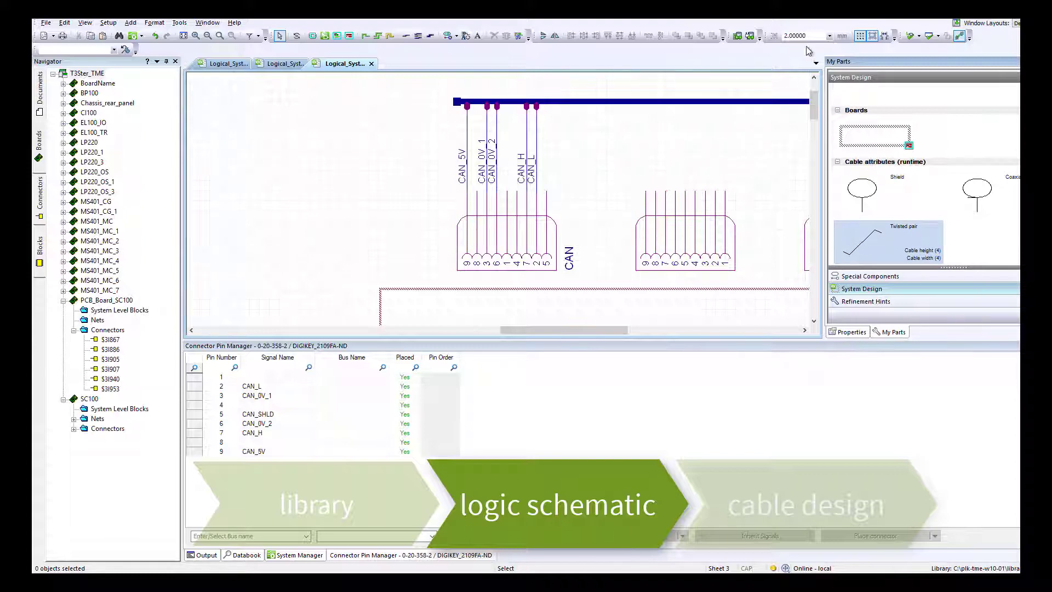
{"action": "left_click", "coordinate": [829, 35]}
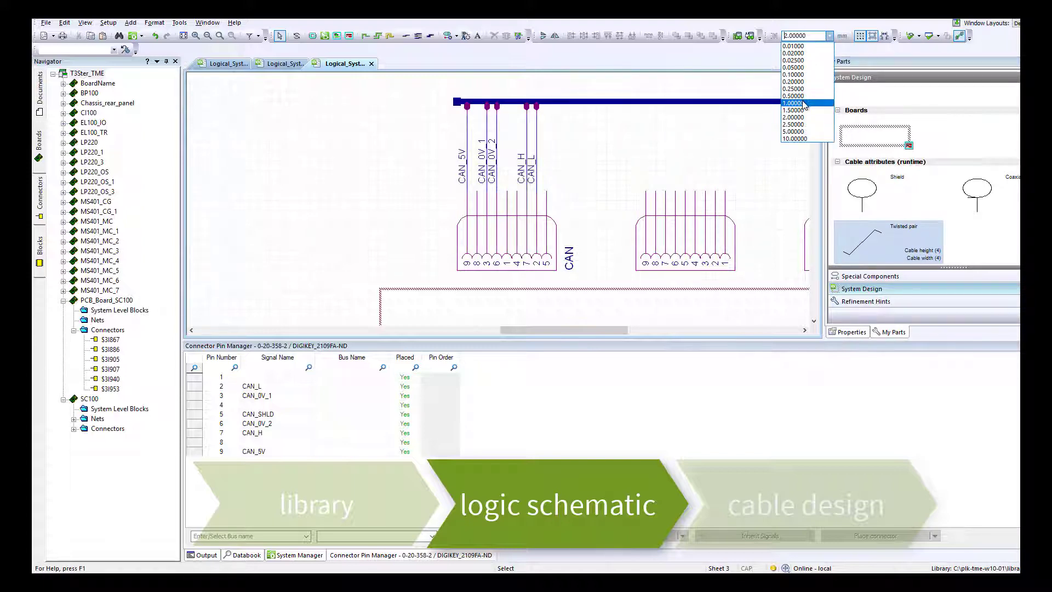
{"action": "left_click", "coordinate": [804, 102]}
{"action": "left_click_drag", "start_coordinate": [757, 225], "coordinate": [599, 160]}
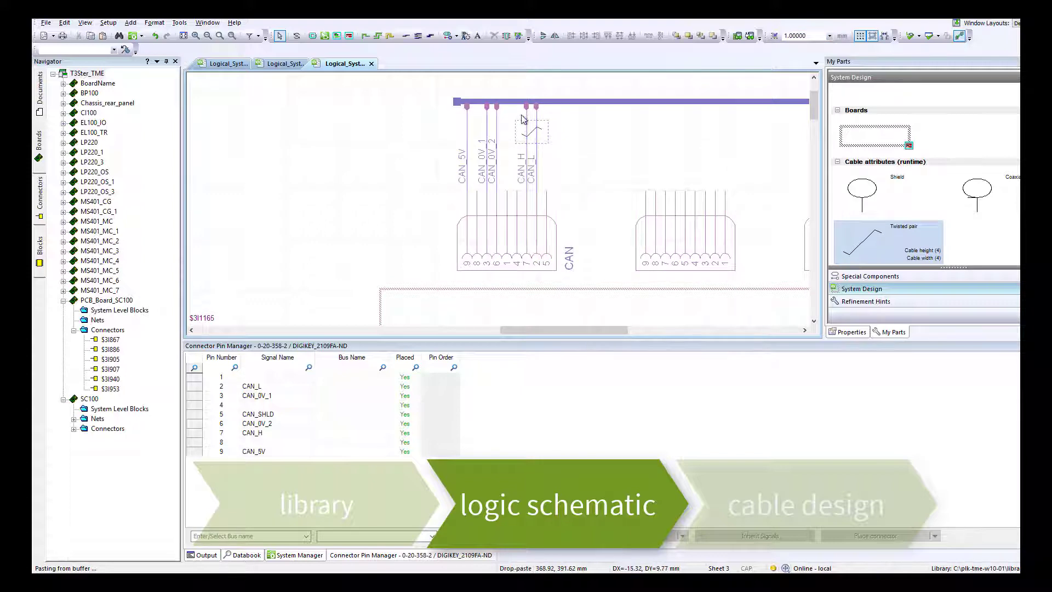
{"action": "scroll", "coordinate": [523, 120], "scroll_direction": "up", "scroll_amount": 3}
{"action": "left_click", "coordinate": [527, 132]}
{"action": "scroll", "coordinate": [570, 165], "scroll_direction": "down", "scroll_amount": 2}
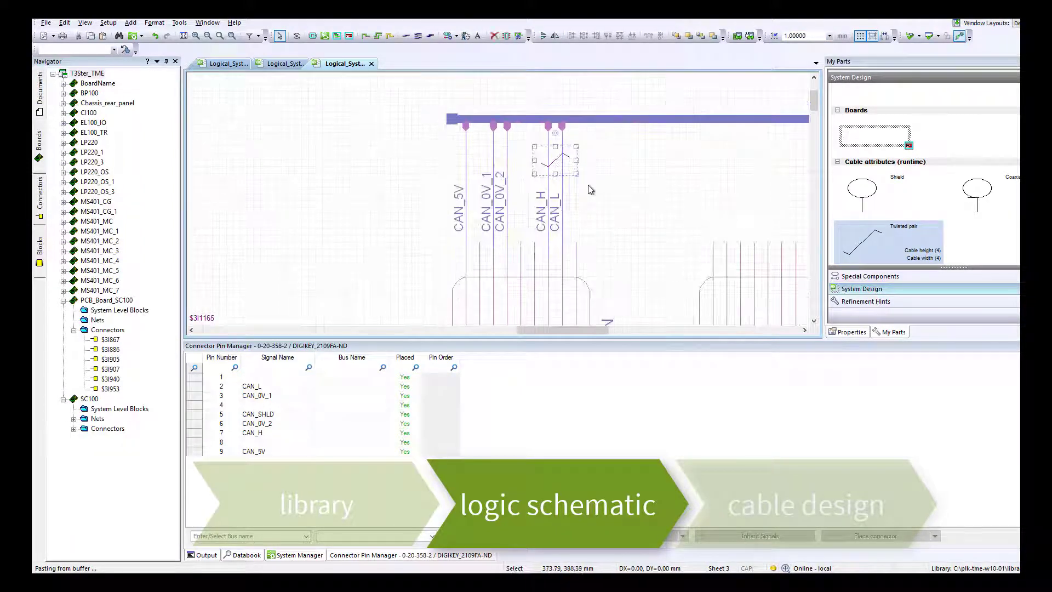
Step: Place a rotated shield symbol around all the wires of the CAN connector, stretched from CAN_5V past CAN_L
{"action": "left_click", "coordinate": [871, 201]}
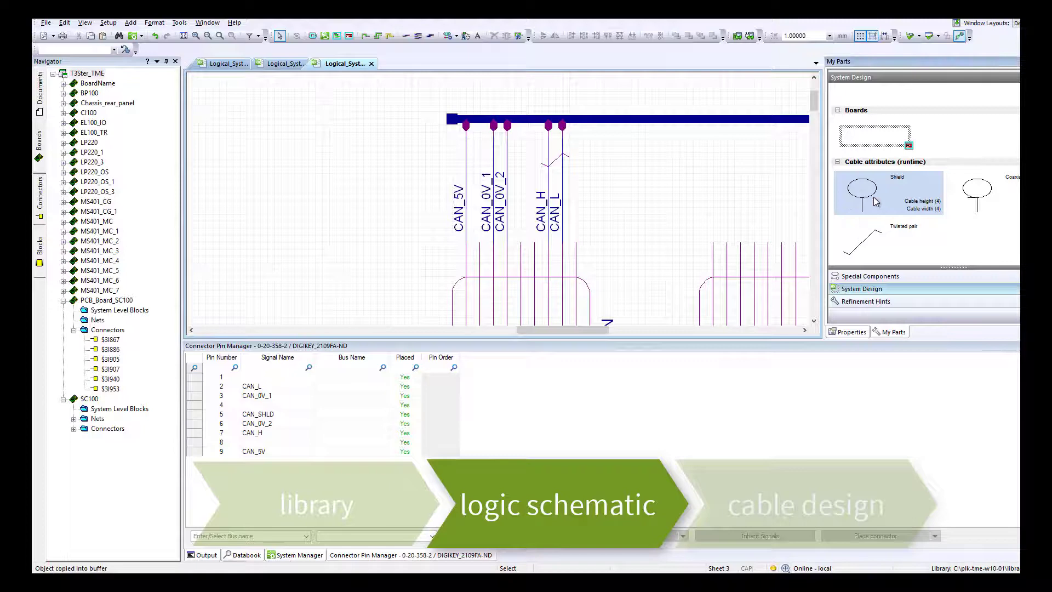
{"action": "left_click_drag", "start_coordinate": [875, 202], "coordinate": [436, 185]}
{"action": "key", "text": "ctrl+r"}
{"action": "left_click_drag", "start_coordinate": [606, 190], "coordinate": [593, 188]}
{"action": "left_click", "coordinate": [593, 133]}
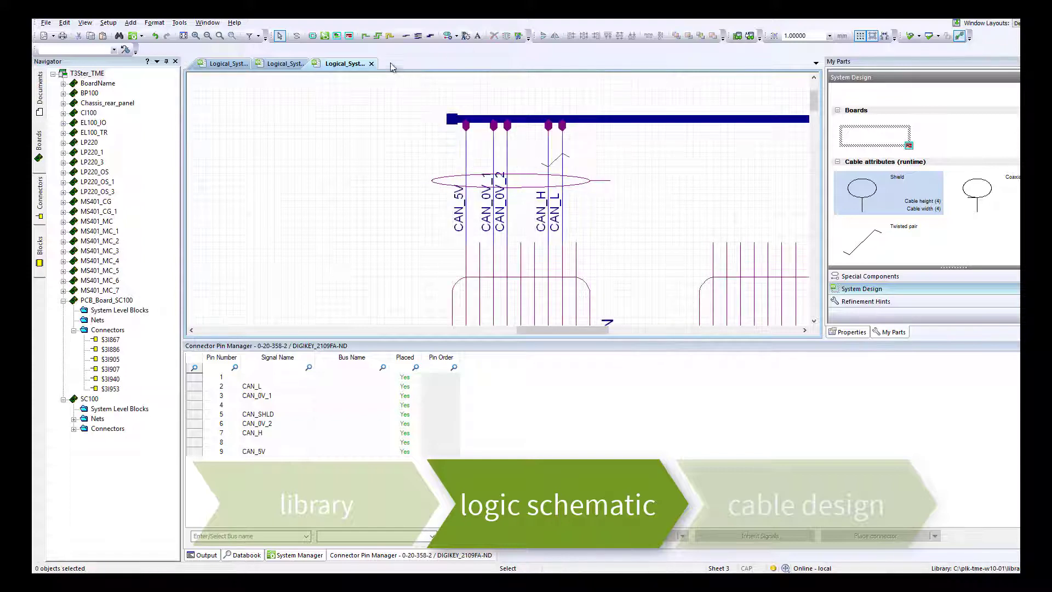
Step: Draw a wire from the shield symbol's stub around and down to pin 5 of the CAN connector
{"action": "left_click", "coordinate": [406, 36]}
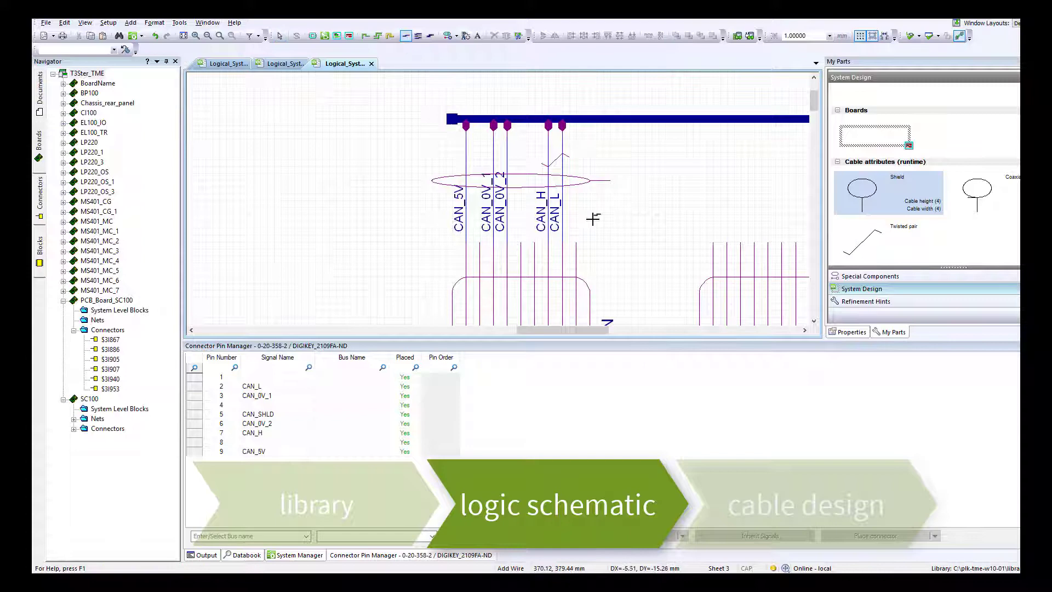
{"action": "left_click", "coordinate": [611, 180]}
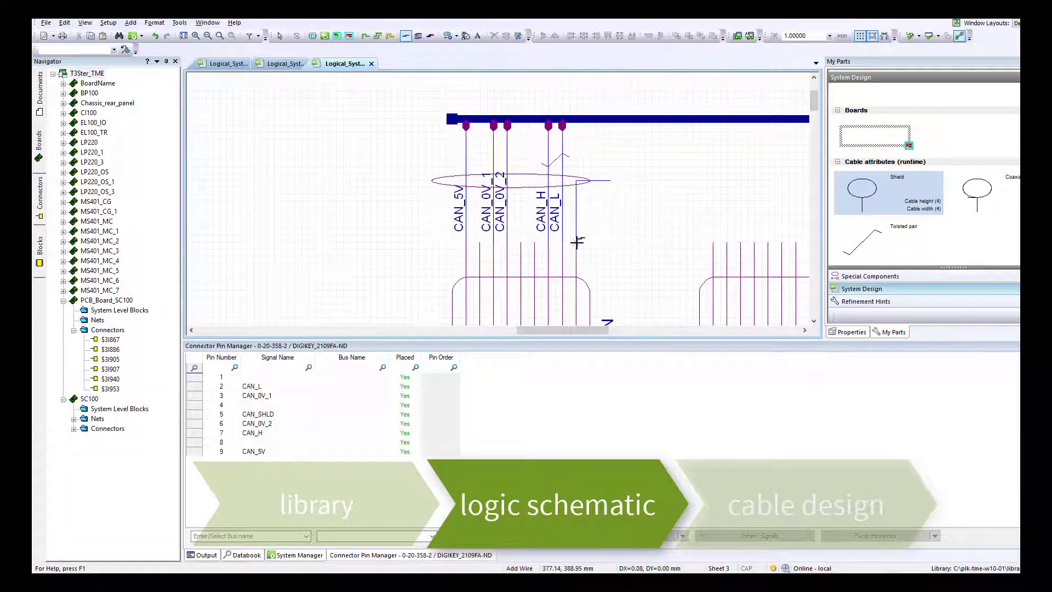
{"action": "left_click", "coordinate": [636, 209]}
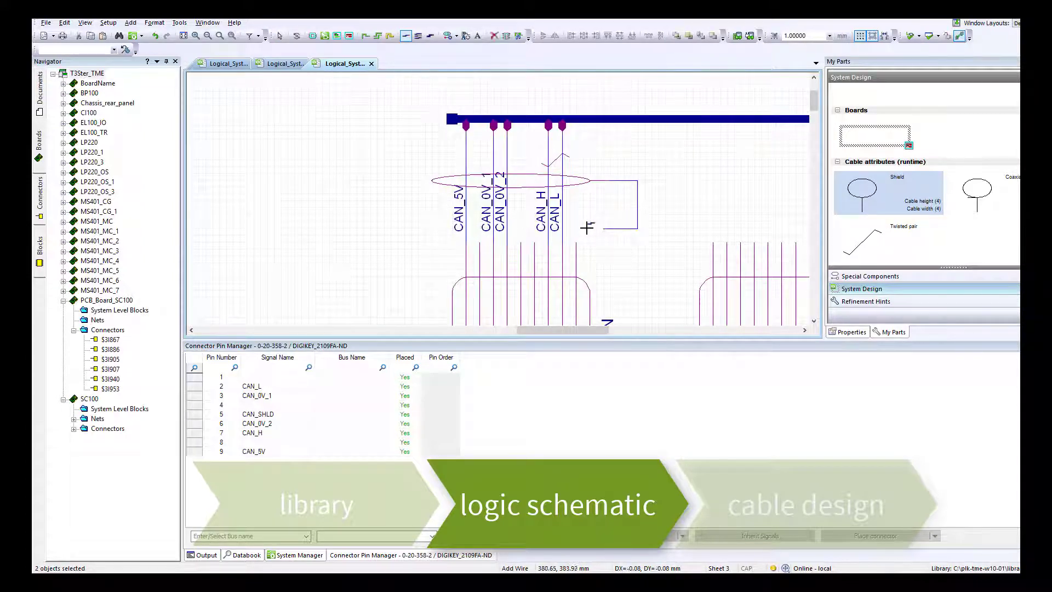
{"action": "double_click", "coordinate": [577, 241]}
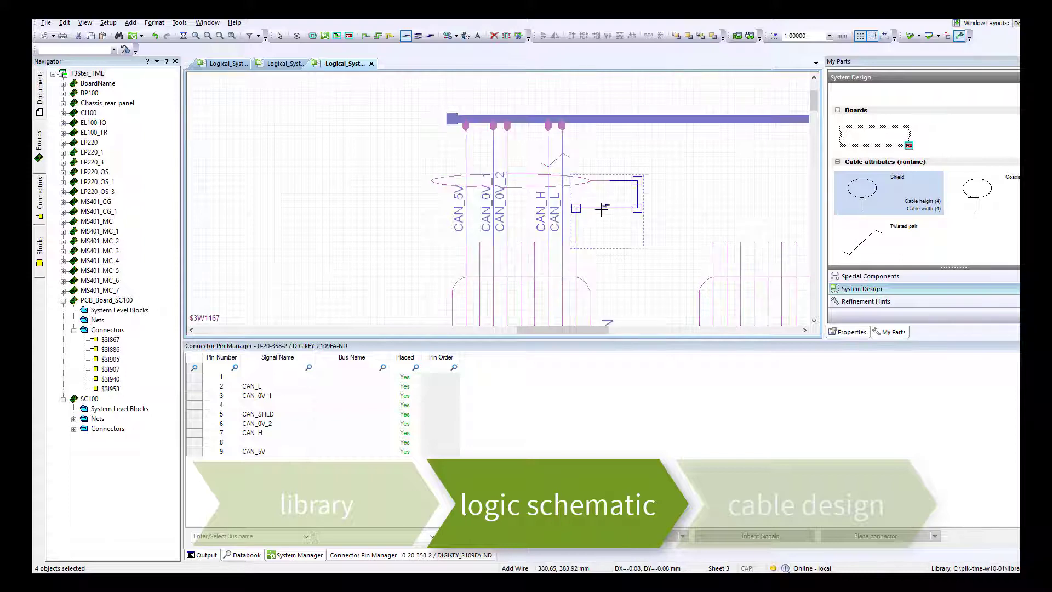
Step: Name the new shield wire CAN_SHLD and end the wire command
{"action": "scroll", "coordinate": [604, 208], "scroll_direction": "up", "scroll_amount": 3}
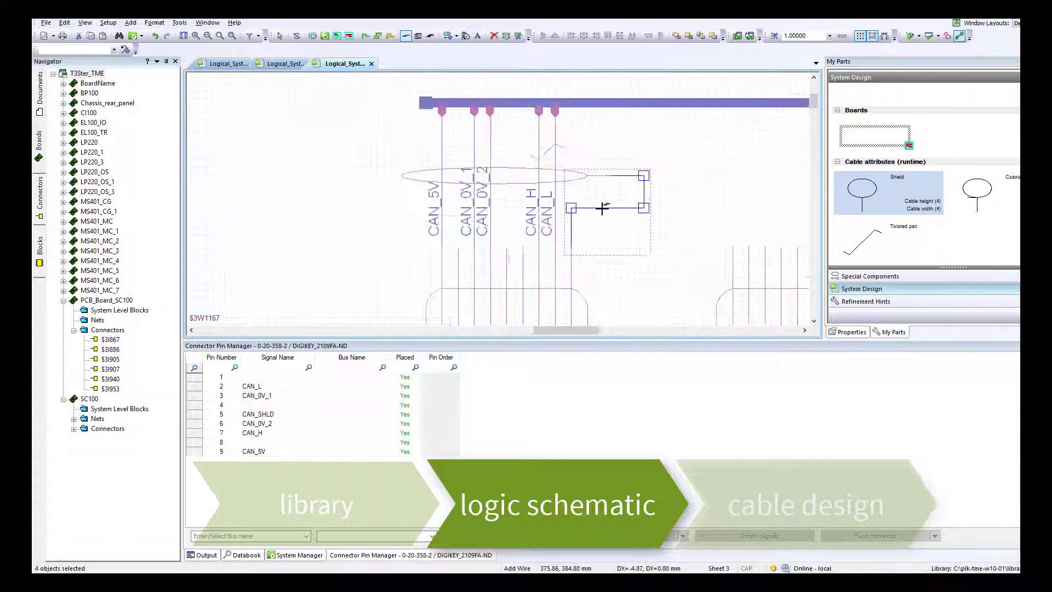
{"action": "left_click", "coordinate": [849, 332]}
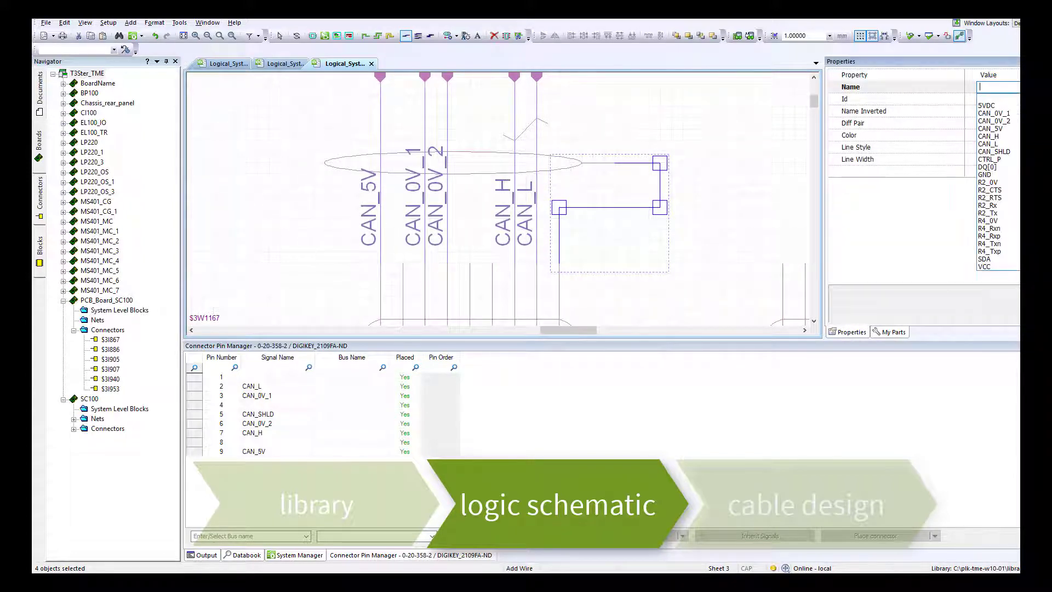
{"action": "key", "text": "Down"}
{"action": "key", "text": "Down"}
{"action": "key", "text": "Down"}
{"action": "key", "text": "Down"}
{"action": "key", "text": "Down"}
{"action": "key", "text": "Return"}
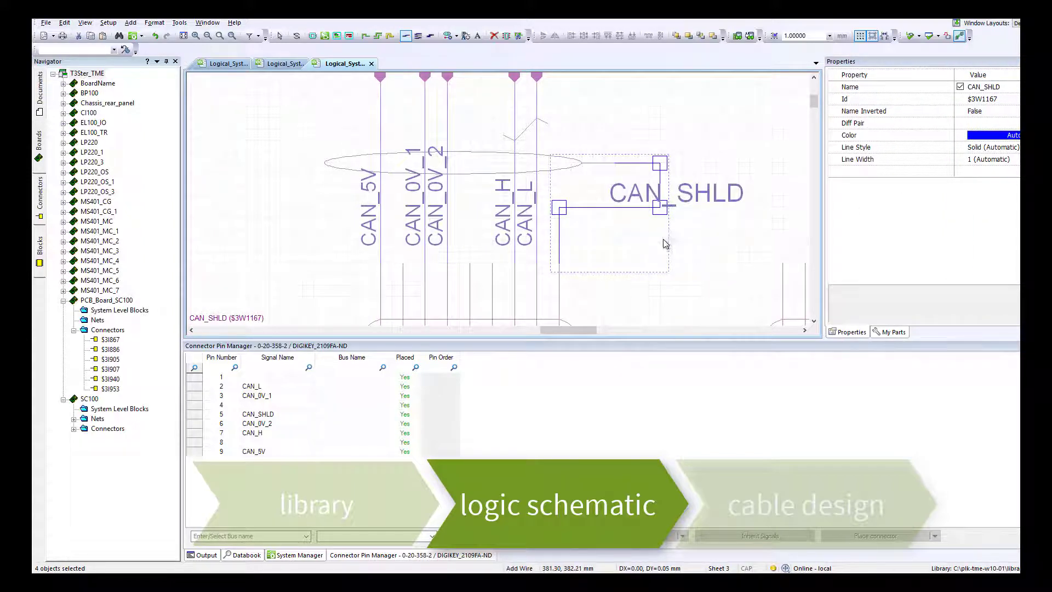
{"action": "right_click", "coordinate": [665, 243]}
{"action": "left_click", "coordinate": [604, 222]}
Step: Add the Wire Color property R and the Wire Material property AWXG to the CAN_5V wire
{"action": "scroll", "coordinate": [604, 219], "scroll_direction": "down", "scroll_amount": 2}
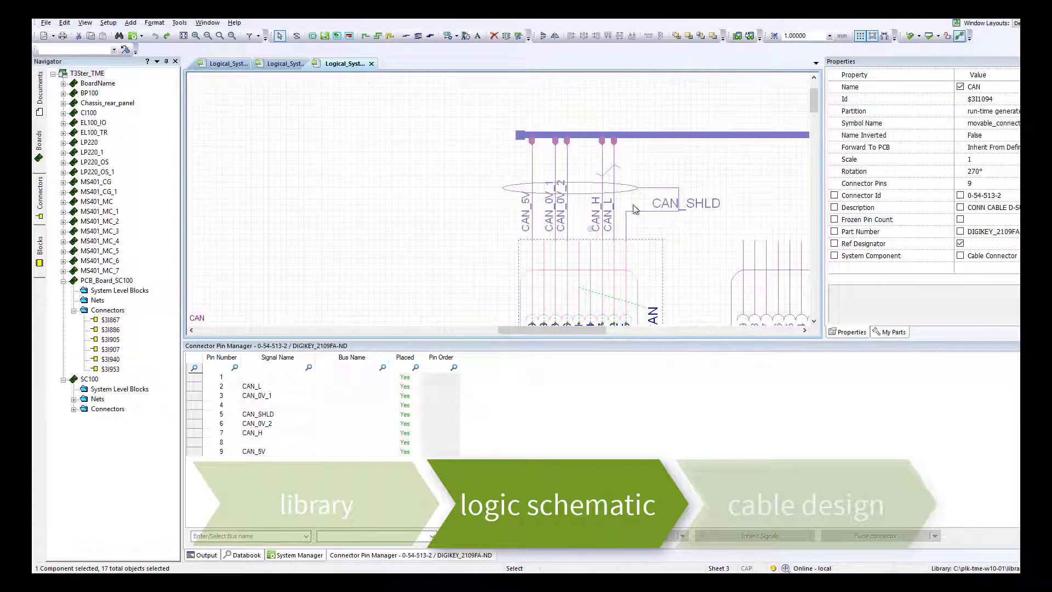
{"action": "left_click", "coordinate": [667, 225]}
{"action": "scroll", "coordinate": [548, 181], "scroll_direction": "up", "scroll_amount": 3}
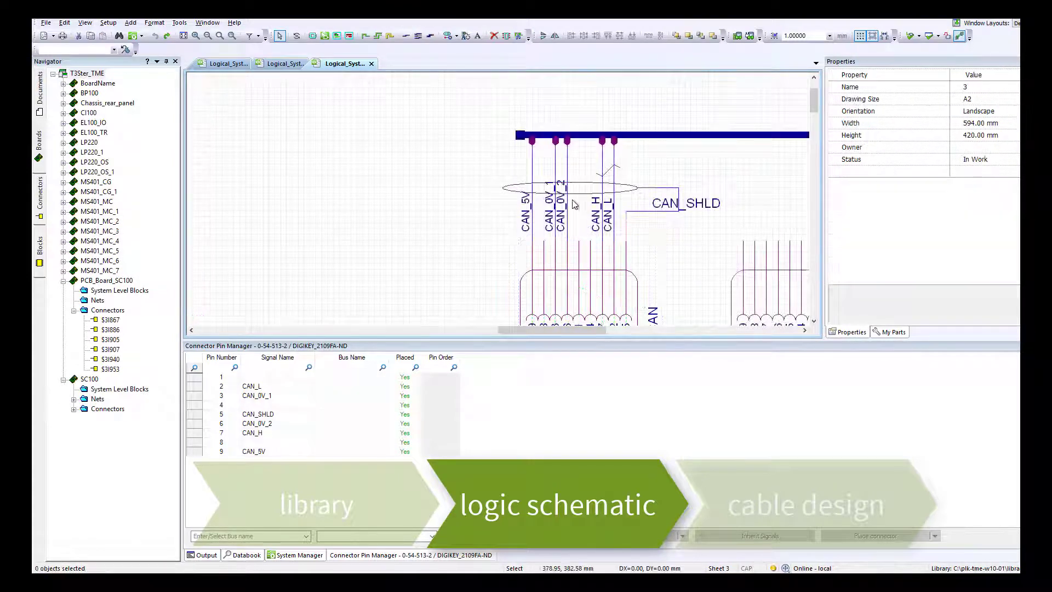
{"action": "left_click", "coordinate": [520, 174]}
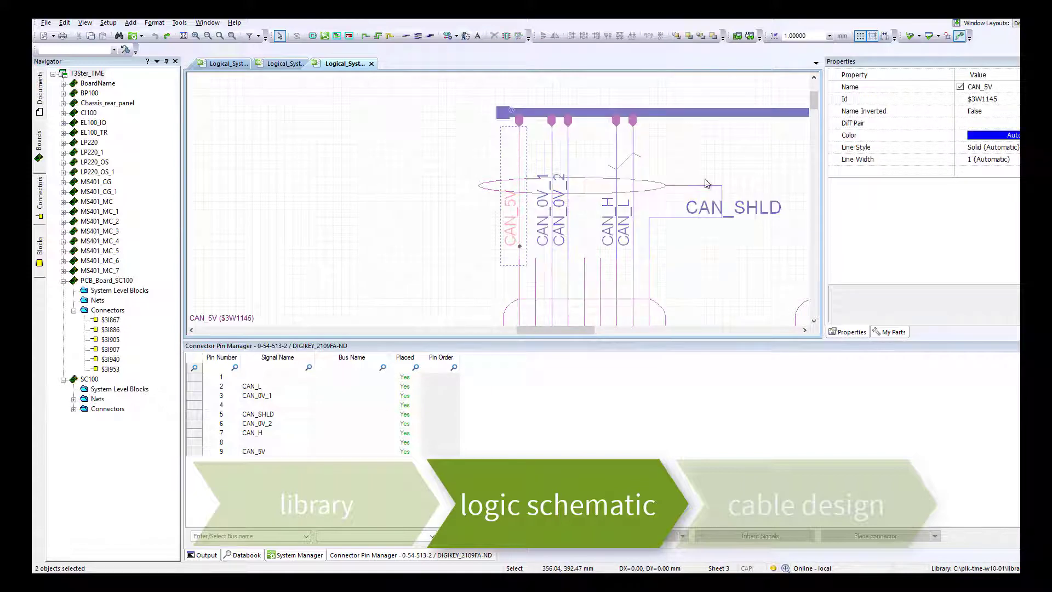
{"action": "left_click", "coordinate": [946, 172]}
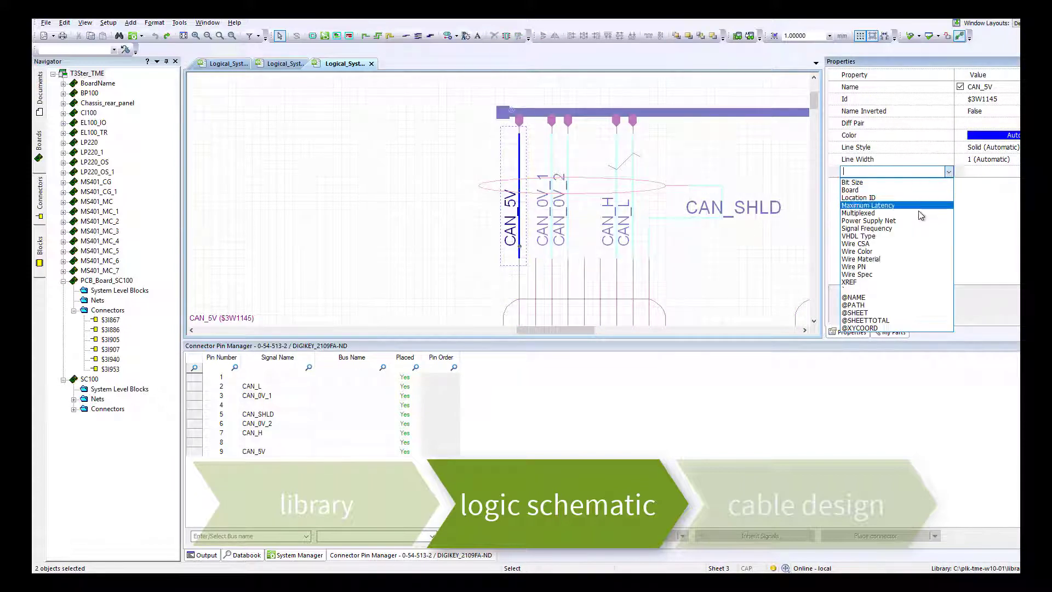
{"action": "left_click", "coordinate": [910, 251]}
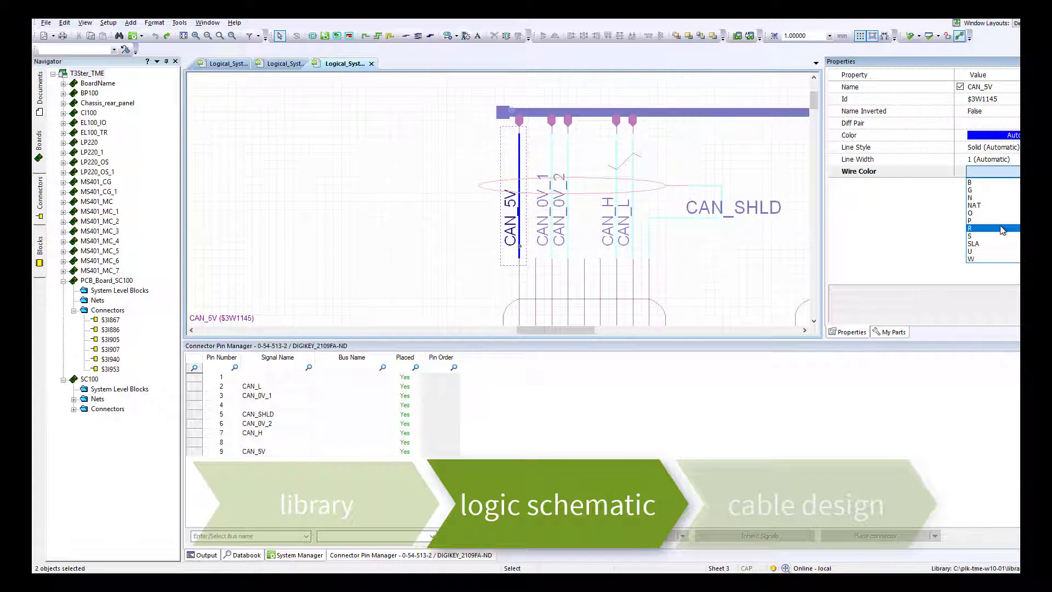
{"action": "left_click", "coordinate": [1003, 228]}
{"action": "left_click", "coordinate": [948, 184]}
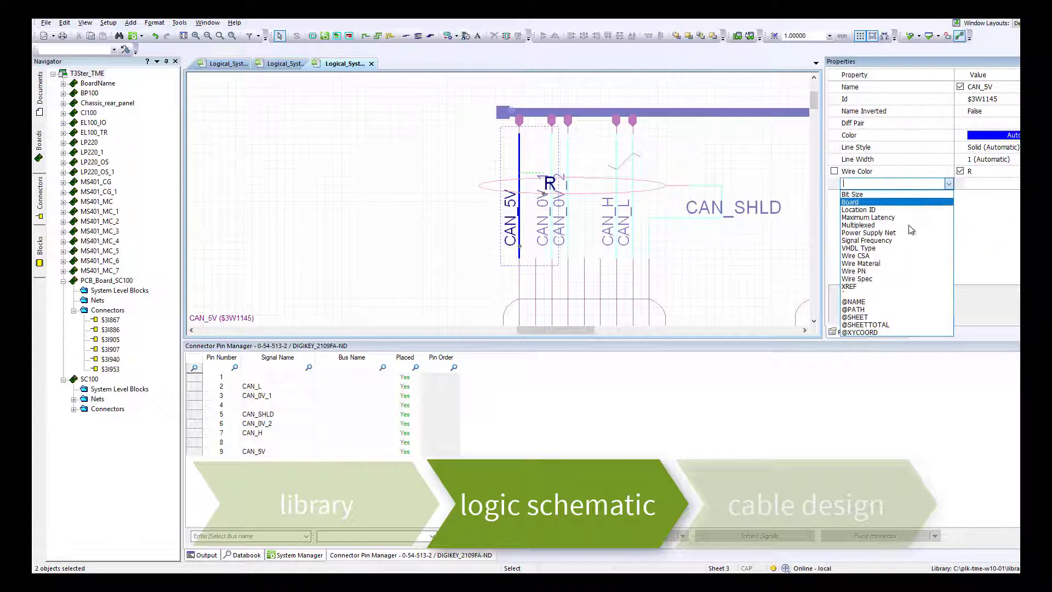
{"action": "left_click", "coordinate": [904, 264]}
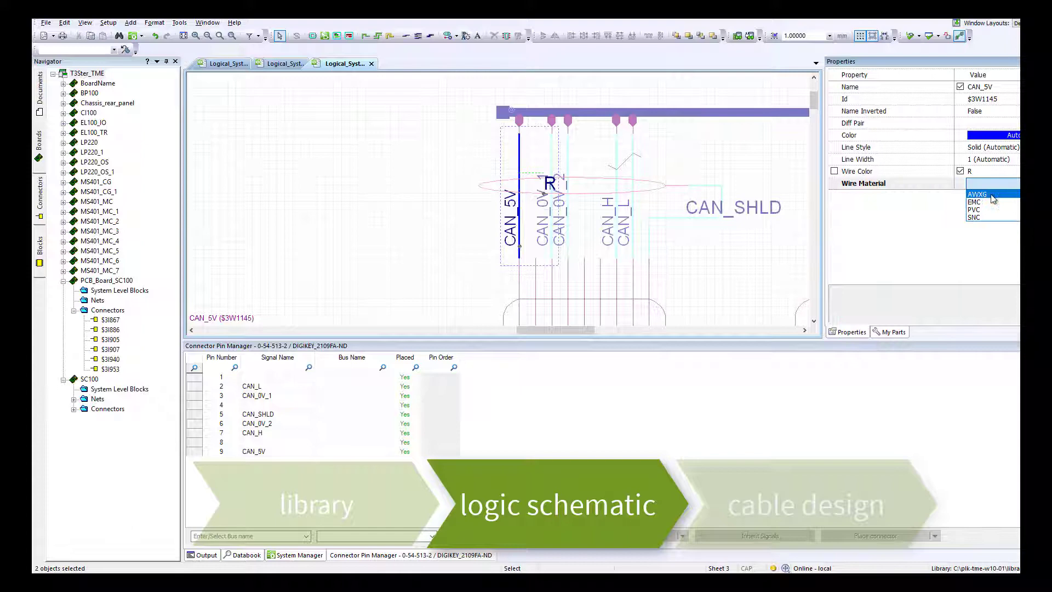
{"action": "left_click", "coordinate": [993, 198]}
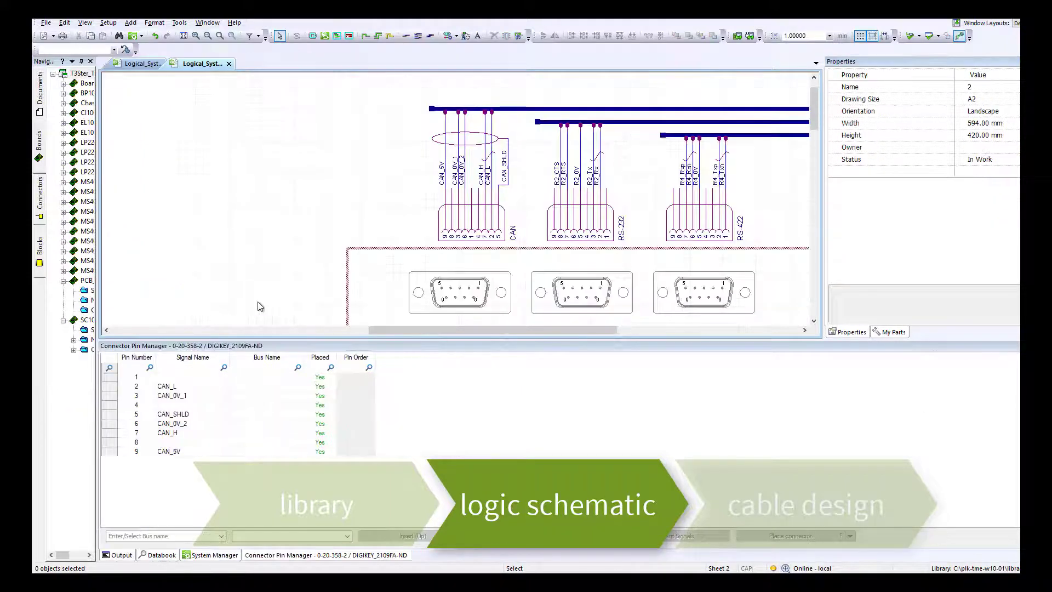
Step: Create a new cable assembly named COM_BUS in the System Manager
{"action": "scroll", "coordinate": [294, 183], "scroll_direction": "down", "scroll_amount": 1}
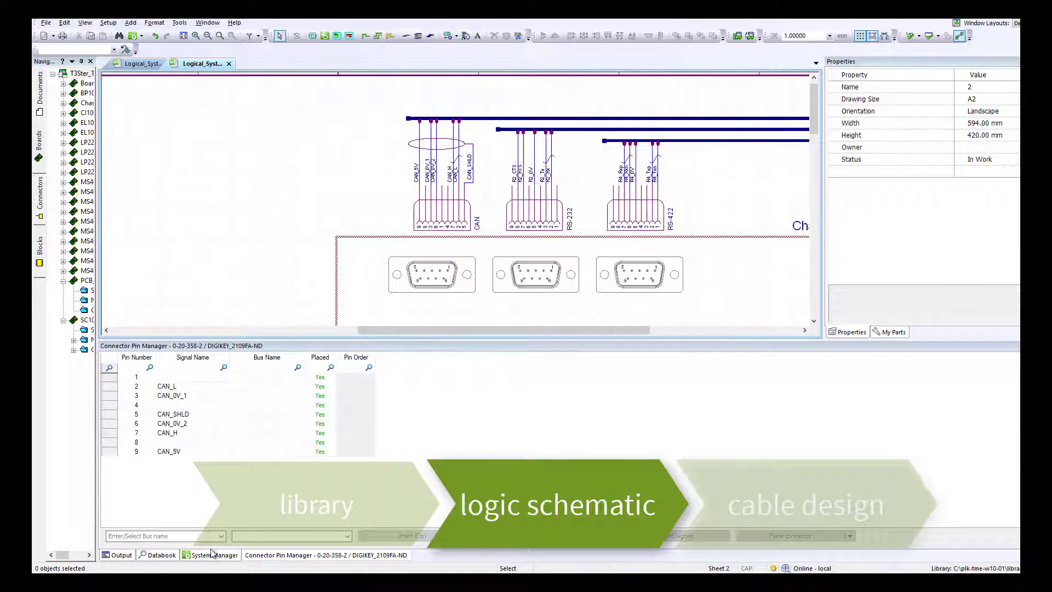
{"action": "left_click", "coordinate": [212, 555]}
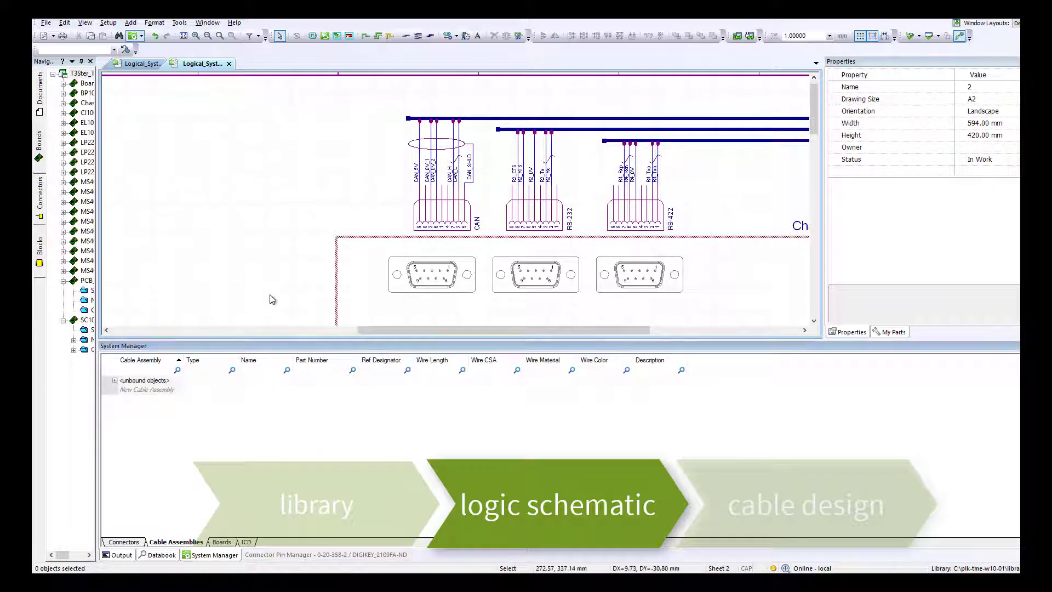
{"action": "left_click", "coordinate": [155, 392]}
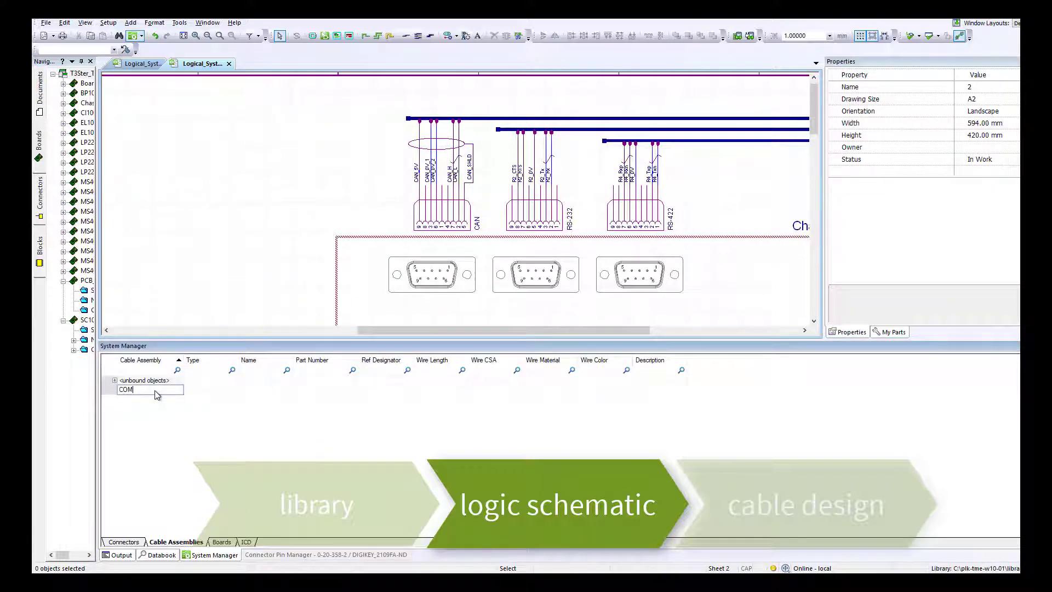
{"action": "type", "text": "COM_BUS"}
{"action": "key", "text": "Return"}
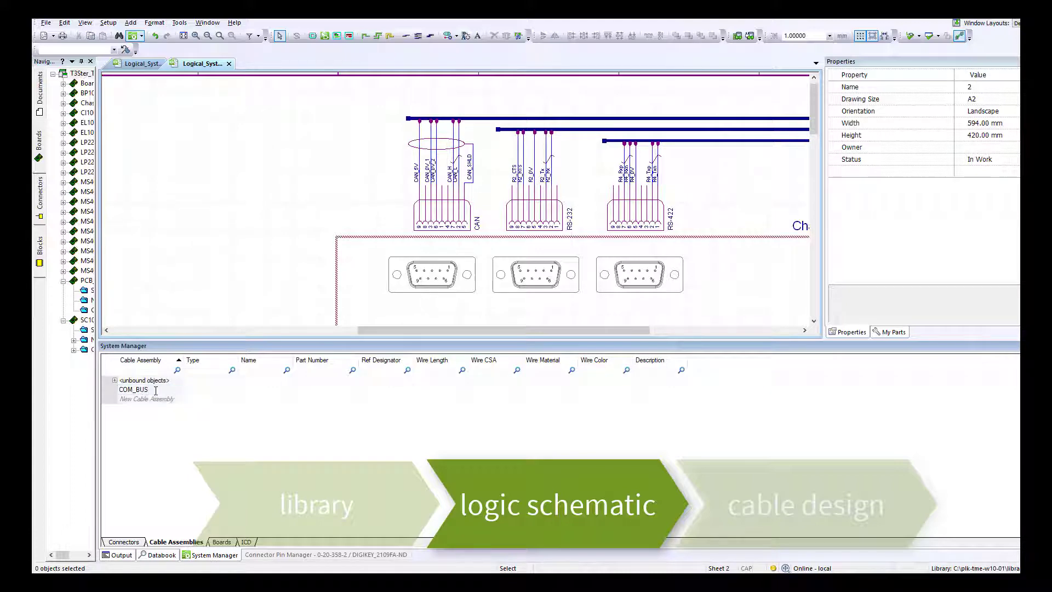
{"action": "left_click", "coordinate": [155, 390]}
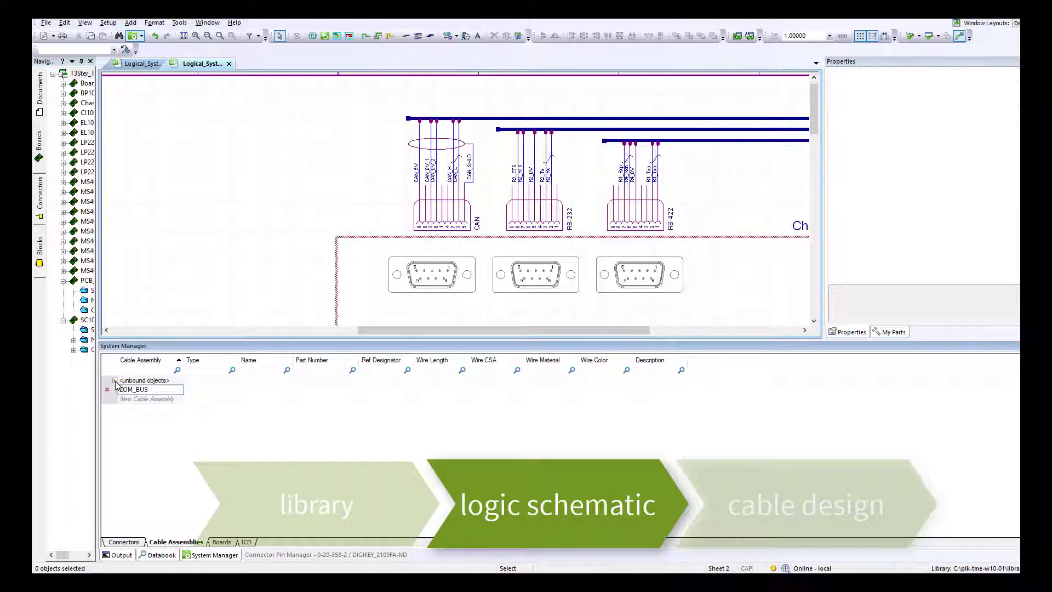
Step: Add the unbound COM_BUS, RS-422, RS-232 and CAN connectors and their wires to the COM_BUS cable assembly
{"action": "left_click", "coordinate": [115, 381]}
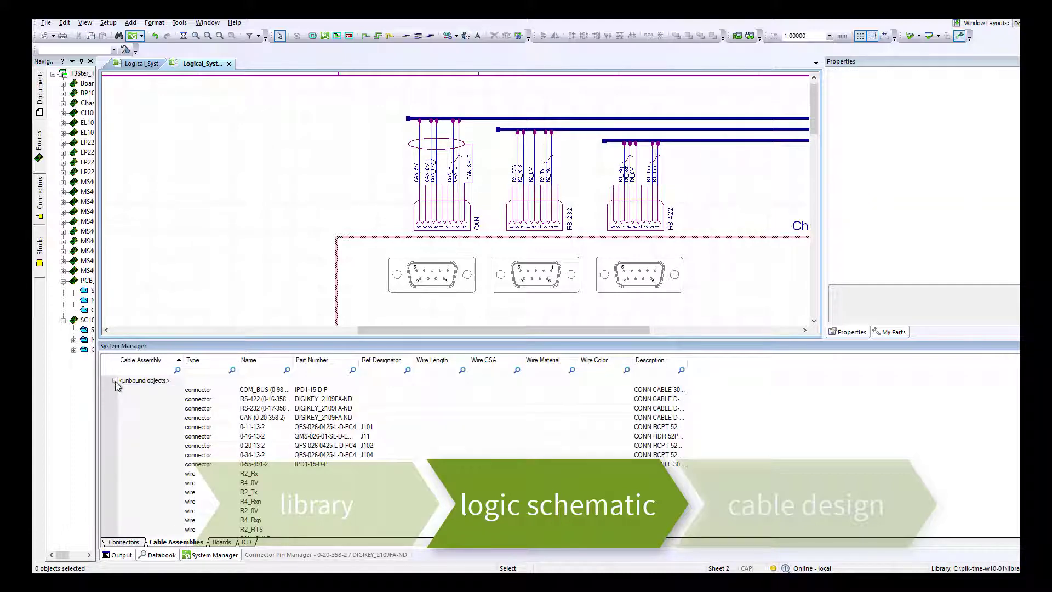
{"action": "left_click", "coordinate": [216, 390]}
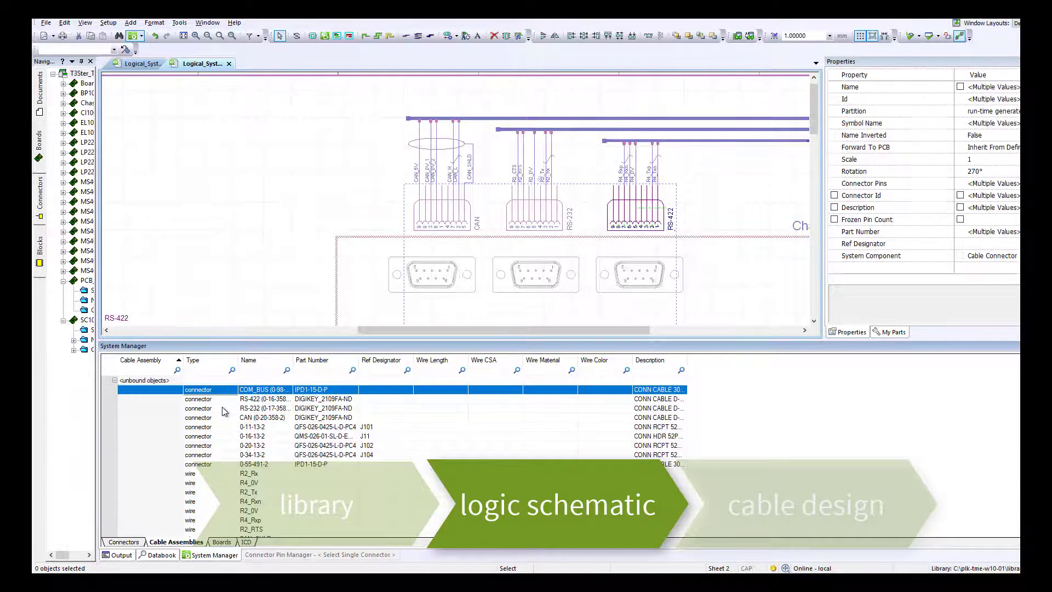
{"action": "left_click", "coordinate": [222, 401], "text": "ctrl"}
{"action": "left_click", "coordinate": [285, 503], "text": "ctrl"}
{"action": "left_click", "coordinate": [251, 528], "text": "ctrl"}
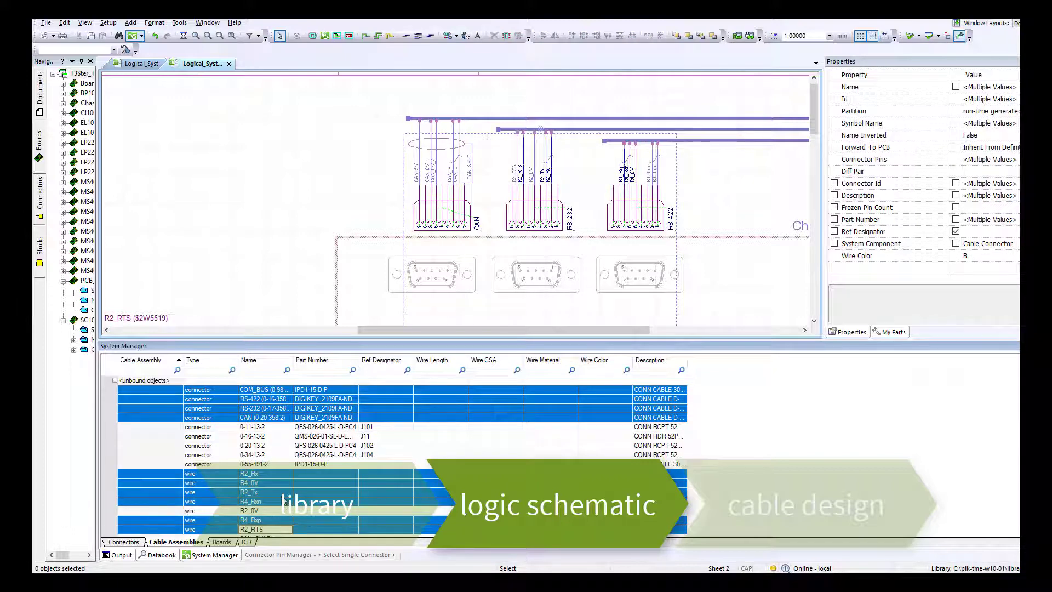
{"action": "right_click", "coordinate": [284, 501]}
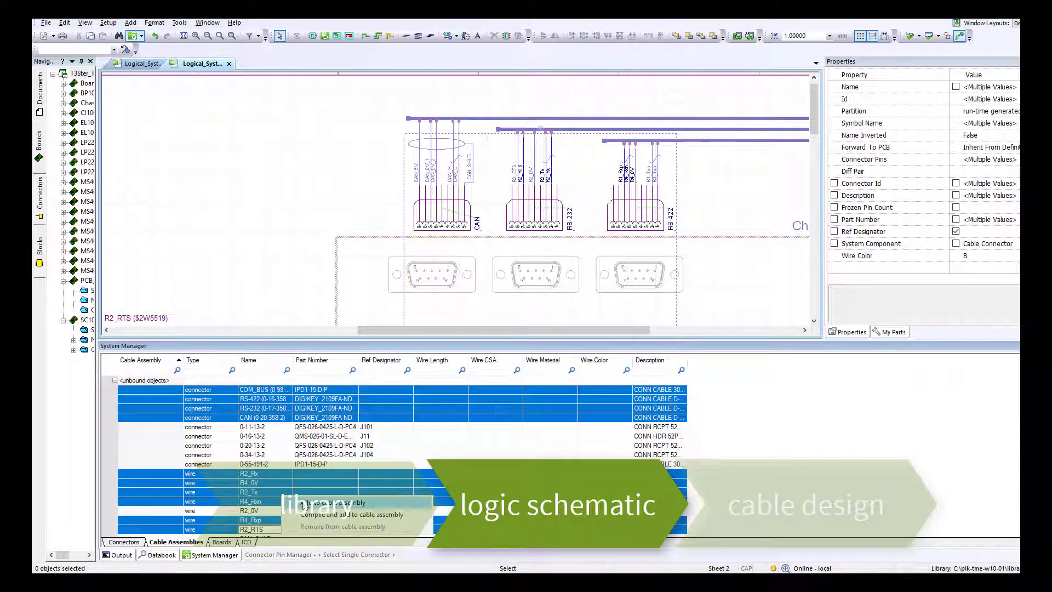
{"action": "left_click", "coordinate": [329, 503]}
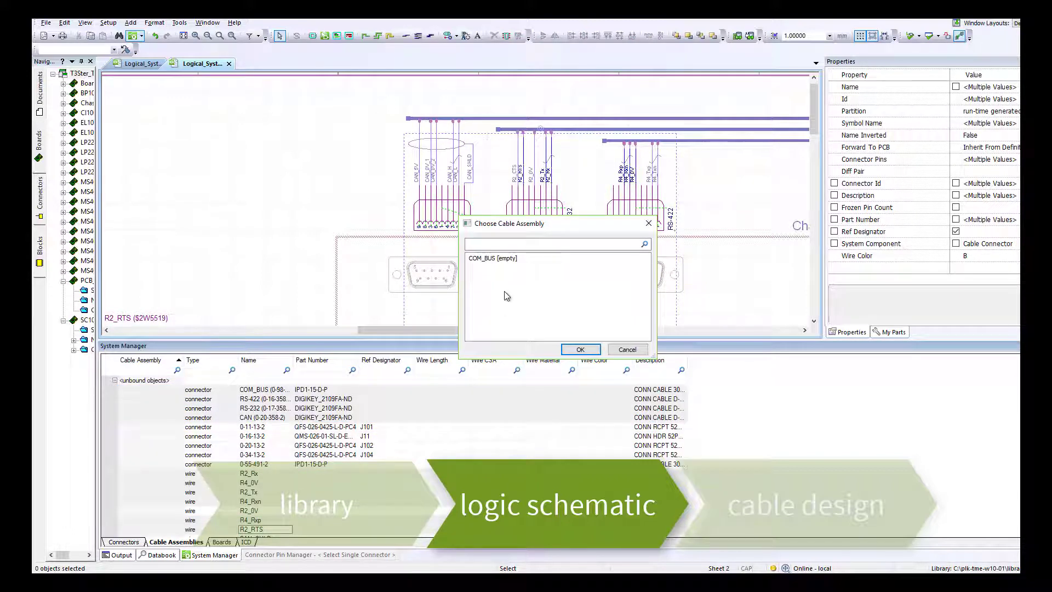
{"action": "left_click", "coordinate": [492, 258]}
{"action": "left_click", "coordinate": [580, 349]}
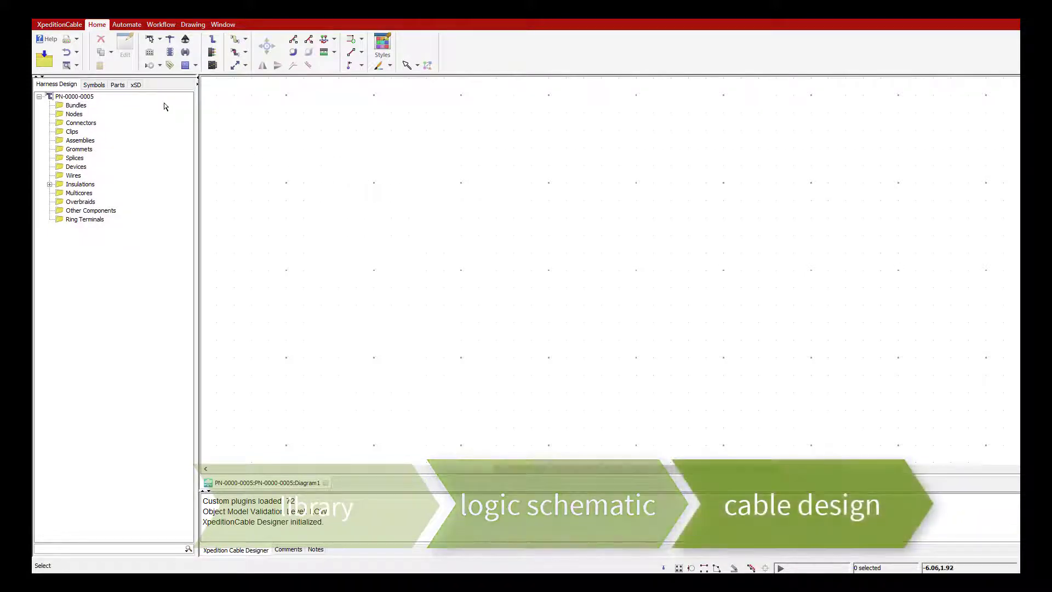
Step: Switch to Xpedition Cable Designer and import the forward annotation bundle with automatic processing of the dataset
{"action": "left_click", "coordinate": [136, 85]}
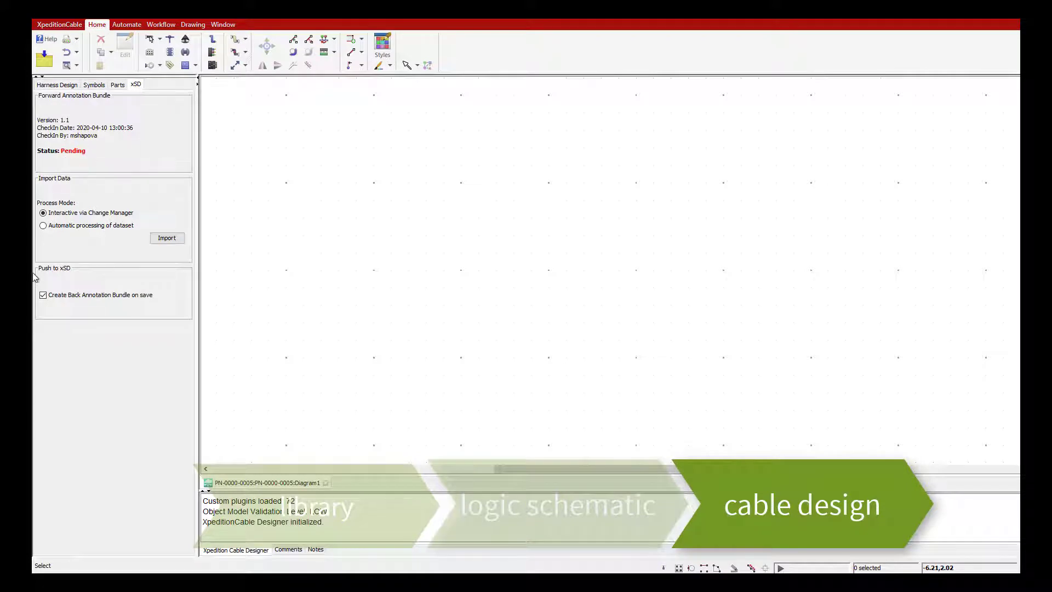
{"action": "left_click", "coordinate": [44, 227]}
{"action": "left_click", "coordinate": [162, 241]}
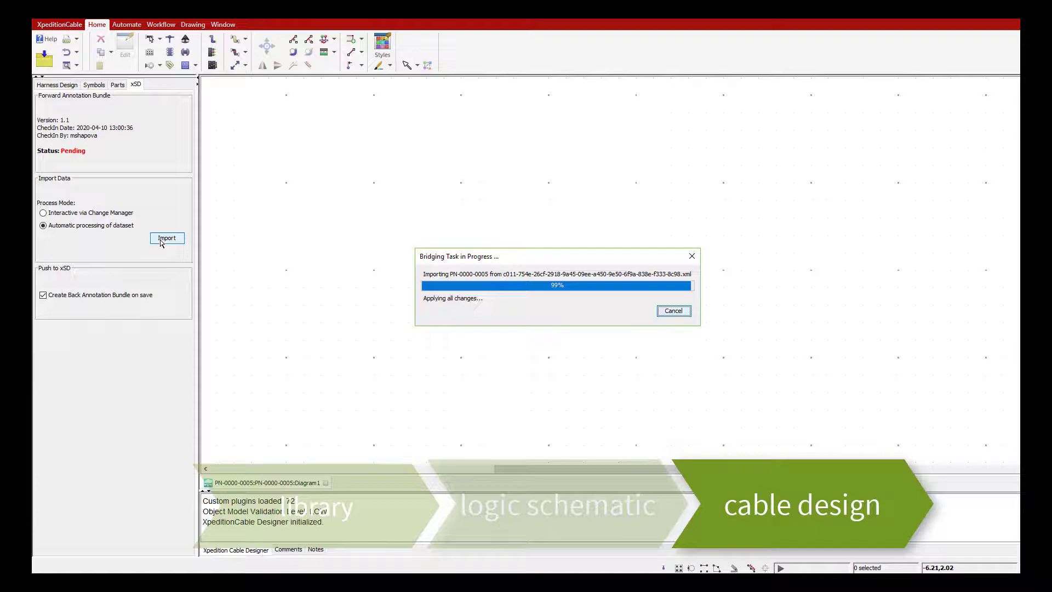
Step: Examine the imported wires and the CAN_5V wire's color, material and available wire specs, leaving the properties as they are
{"action": "left_click", "coordinate": [58, 85]}
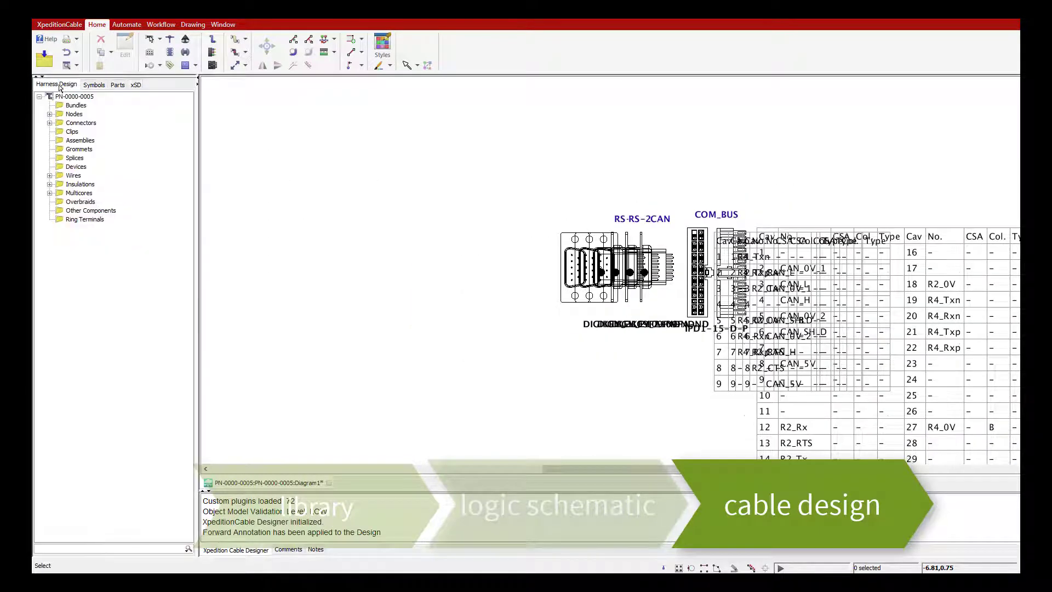
{"action": "left_click", "coordinate": [49, 176]}
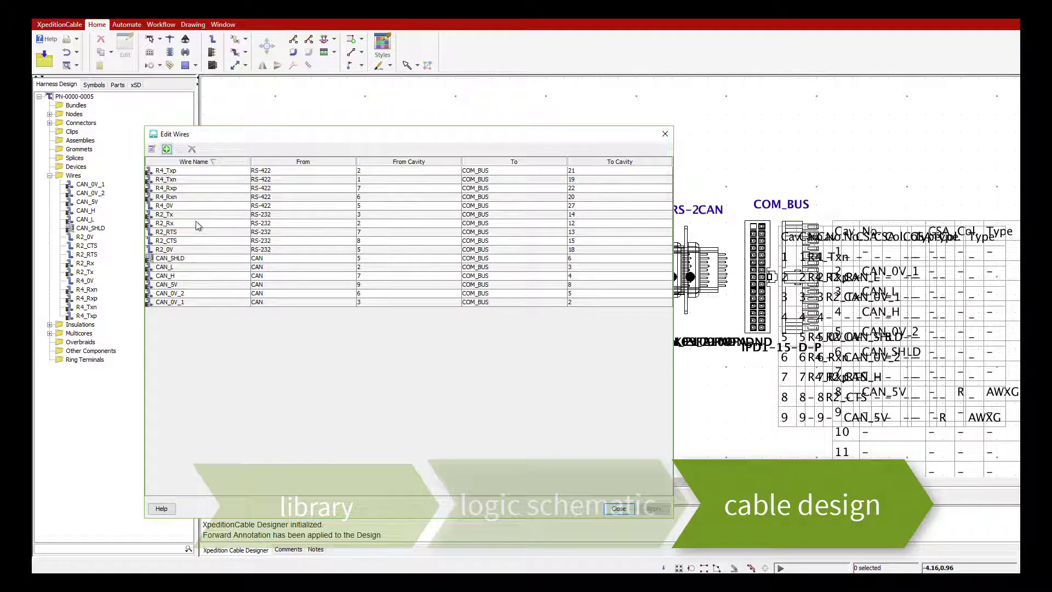
{"action": "left_click", "coordinate": [153, 153]}
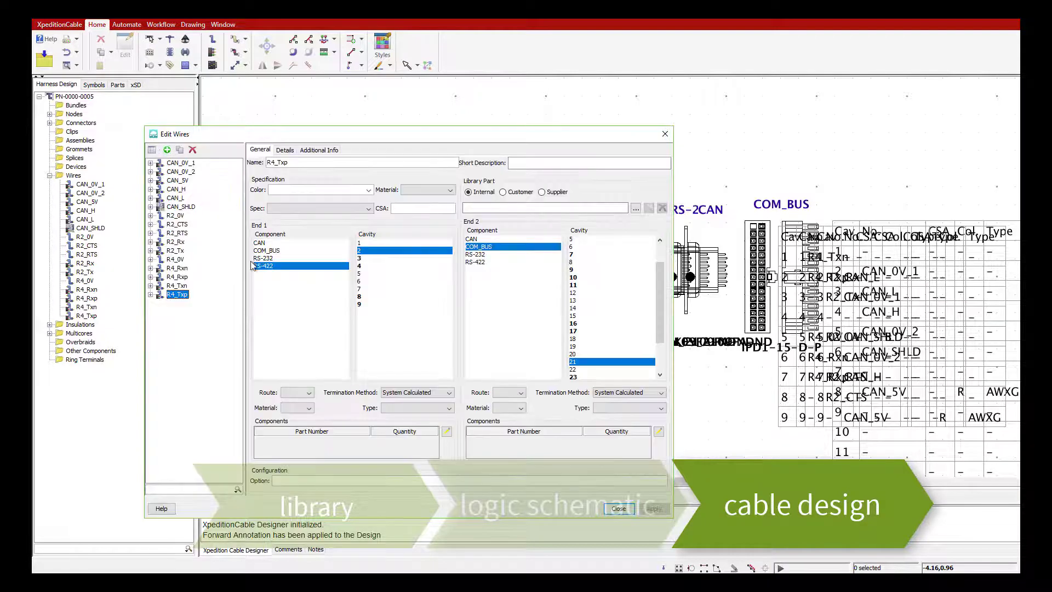
{"action": "left_click", "coordinate": [179, 180]}
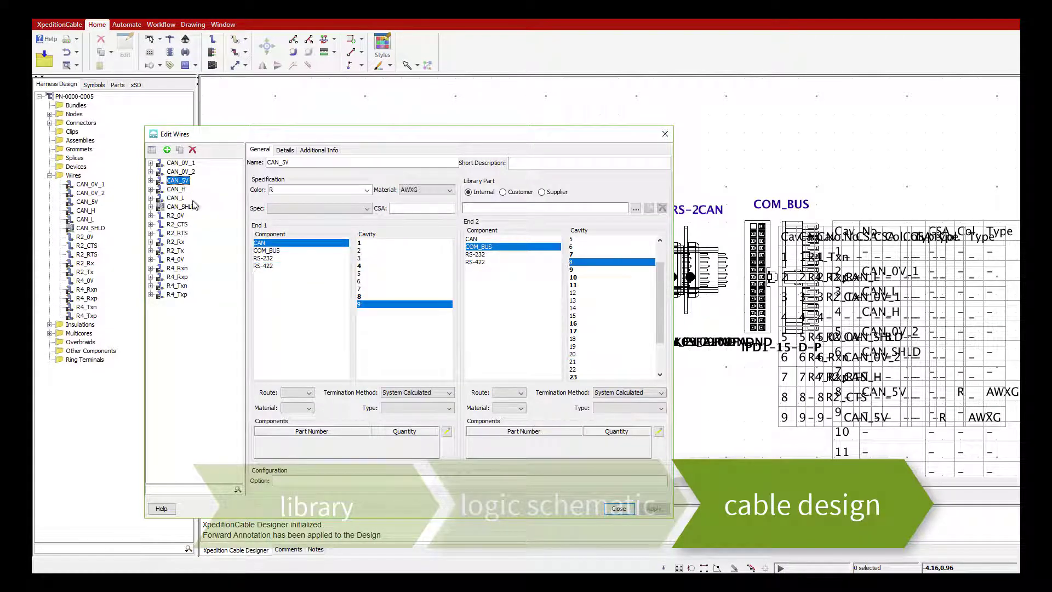
{"action": "left_click", "coordinate": [366, 210]}
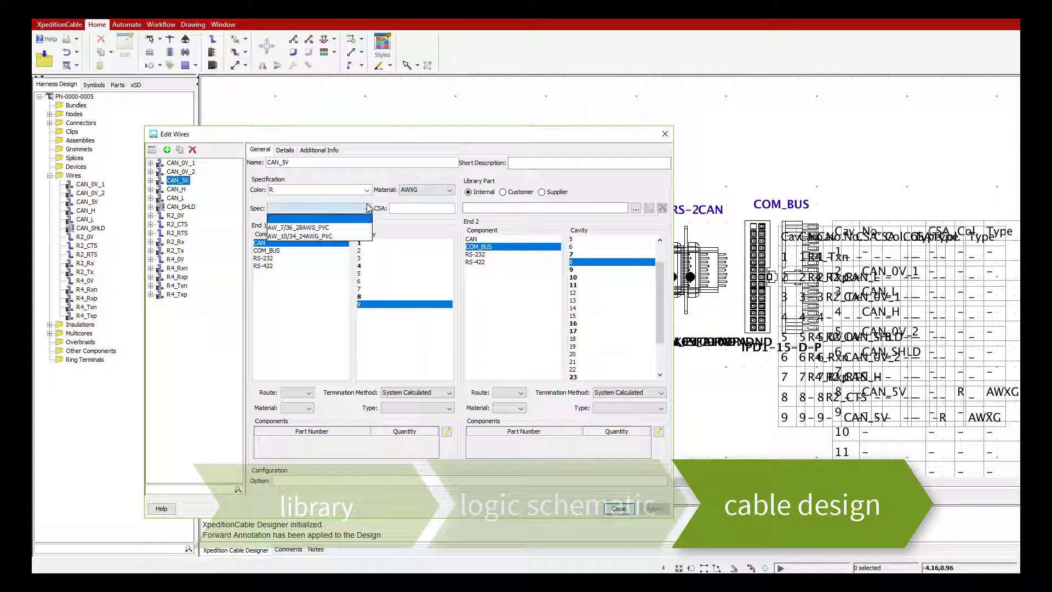
{"action": "left_click", "coordinate": [367, 208]}
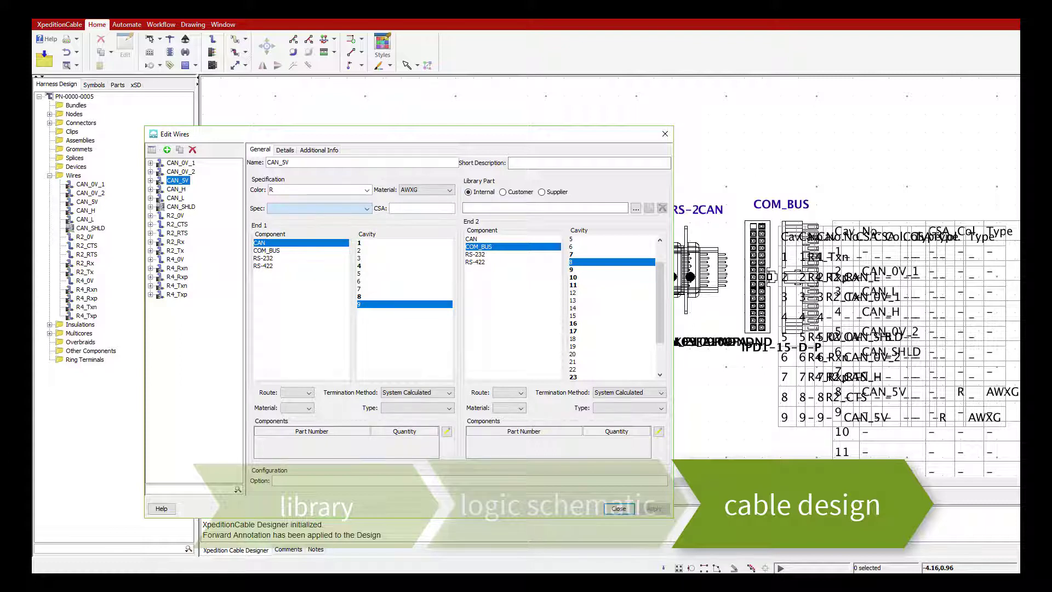
{"action": "left_click", "coordinate": [664, 136]}
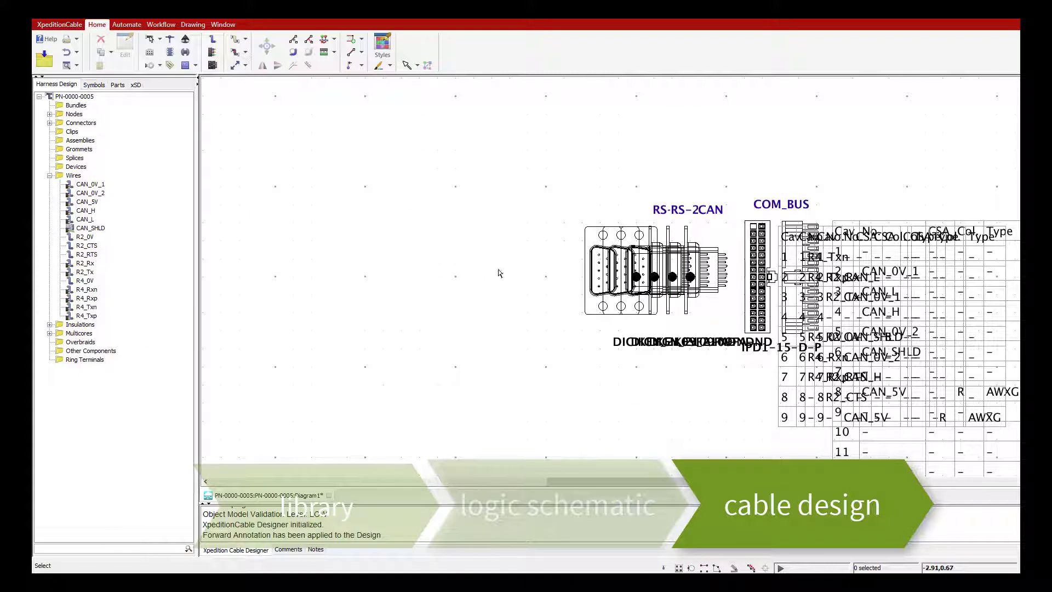
Step: Spread the overlapping CAN, RS-422 and RS-232 connectors and their cavity tables apart, opposite the COM_BUS connector
{"action": "left_click_drag", "start_coordinate": [641, 285], "coordinate": [437, 152]}
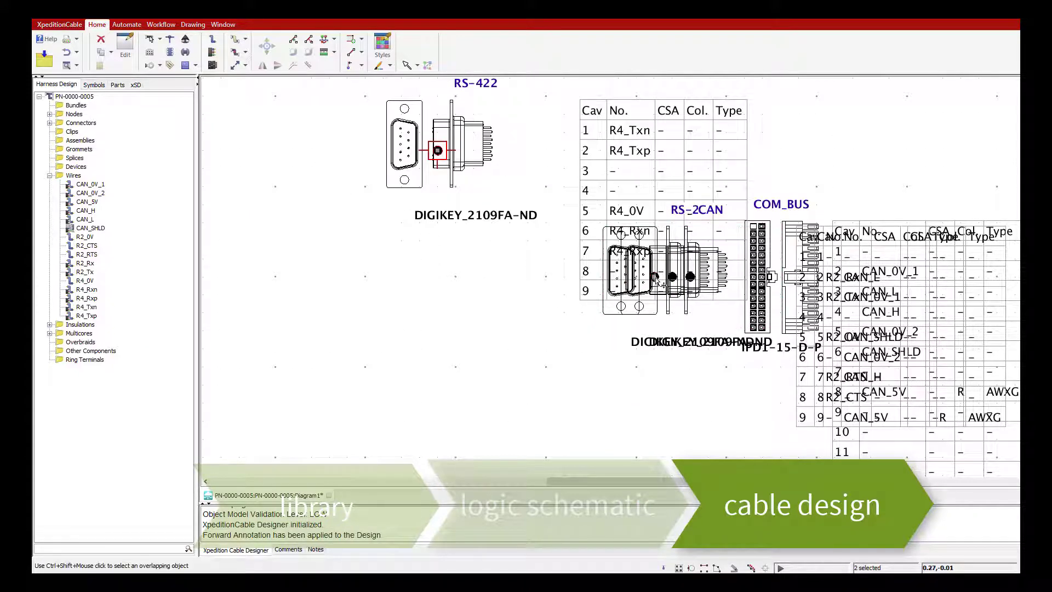
{"action": "left_click", "coordinate": [656, 278]}
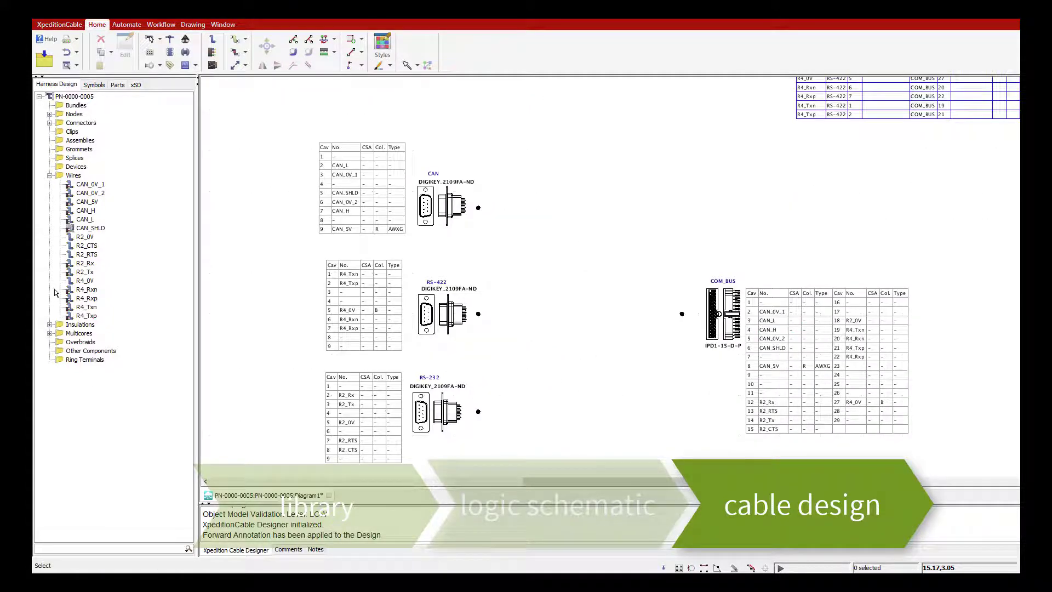
Step: Draw a bent bundle with auto-assigned length from the CAN connector's node to the COM_BUS connector's node
{"action": "left_click", "coordinate": [150, 44]}
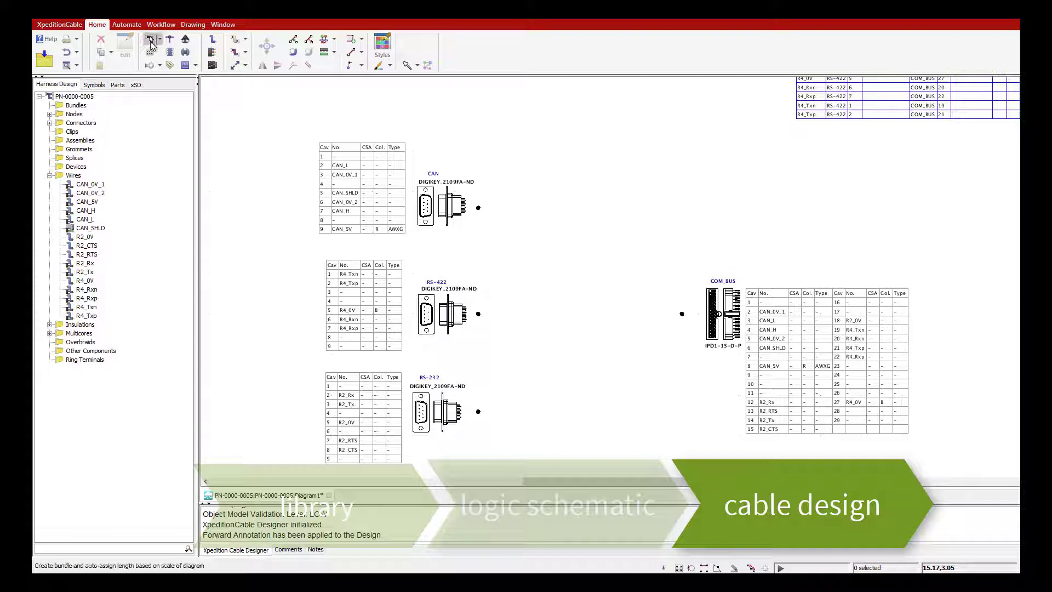
{"action": "left_click", "coordinate": [479, 209]}
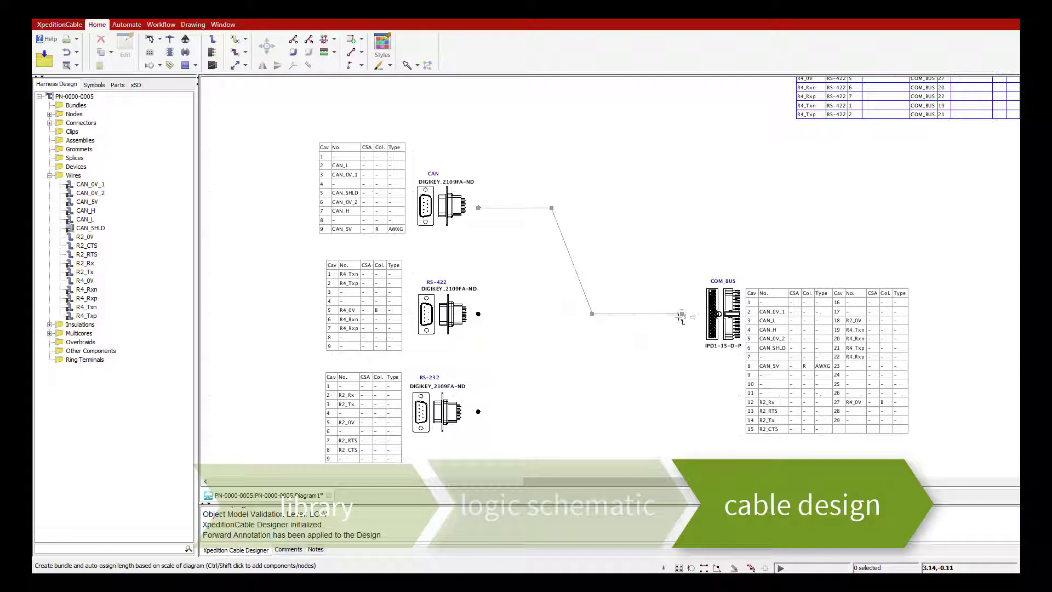
{"action": "left_click", "coordinate": [678, 332]}
{"action": "key", "text": "Escape"}
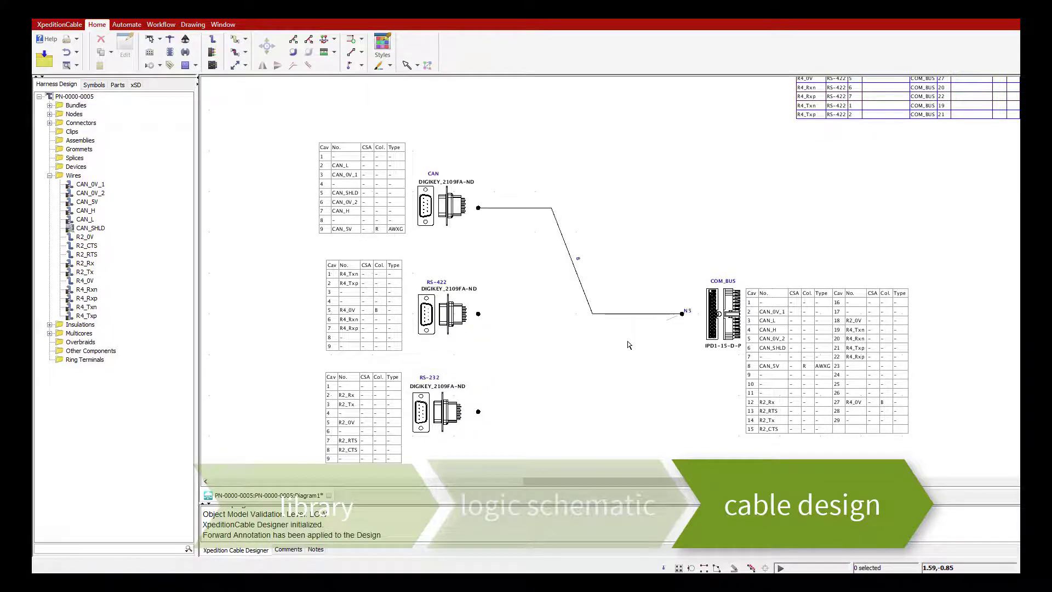
Step: Set the length of the bundle from the RS-422 connector to the branch node to 26
{"action": "scroll", "coordinate": [627, 343], "scroll_direction": "up", "scroll_amount": 2}
{"action": "double_click", "coordinate": [491, 290]}
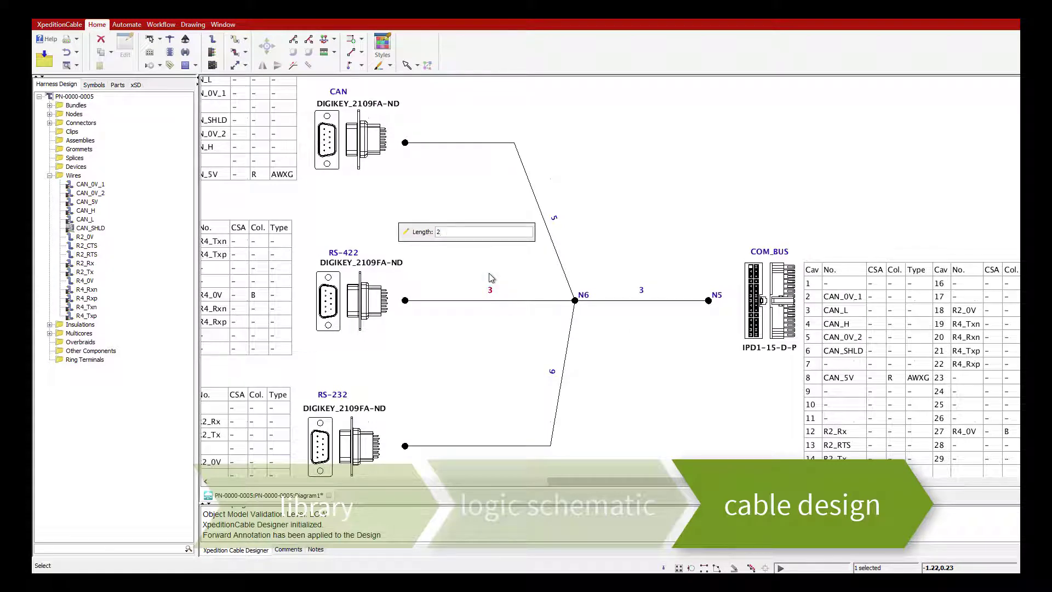
{"action": "key", "text": "Return"}
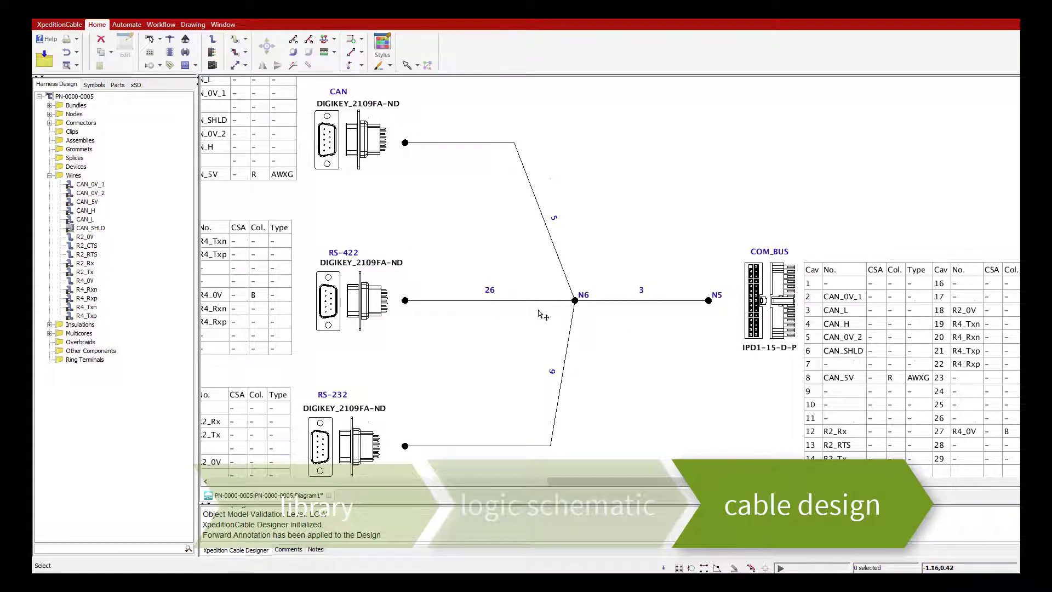
Step: Set the length of the bundle from the CAN connector to the branch node to 50
{"action": "double_click", "coordinate": [555, 220]}
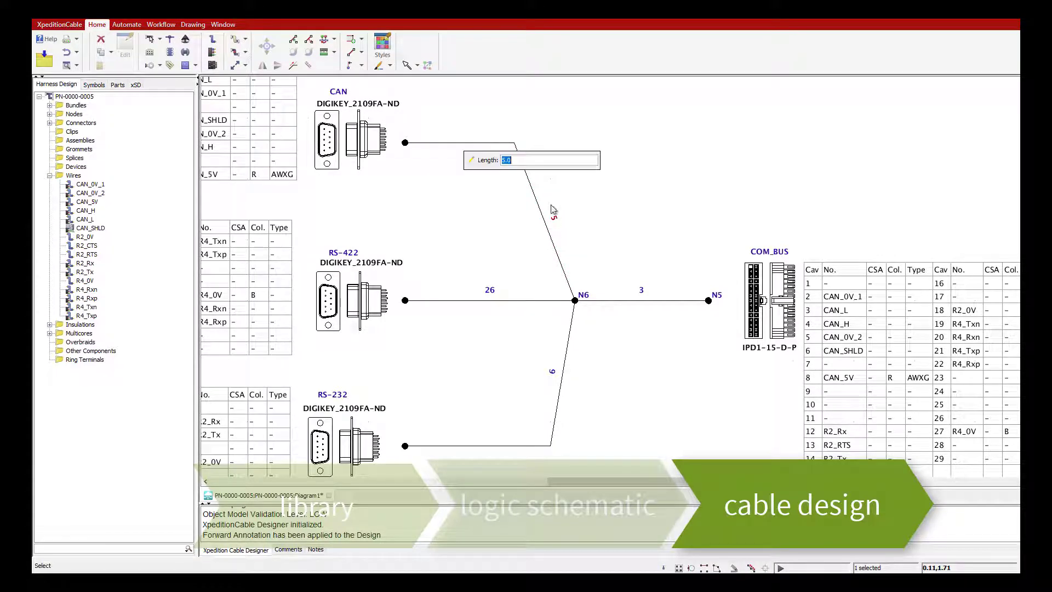
{"action": "type", "text": "50"}
{"action": "key", "text": "Return"}
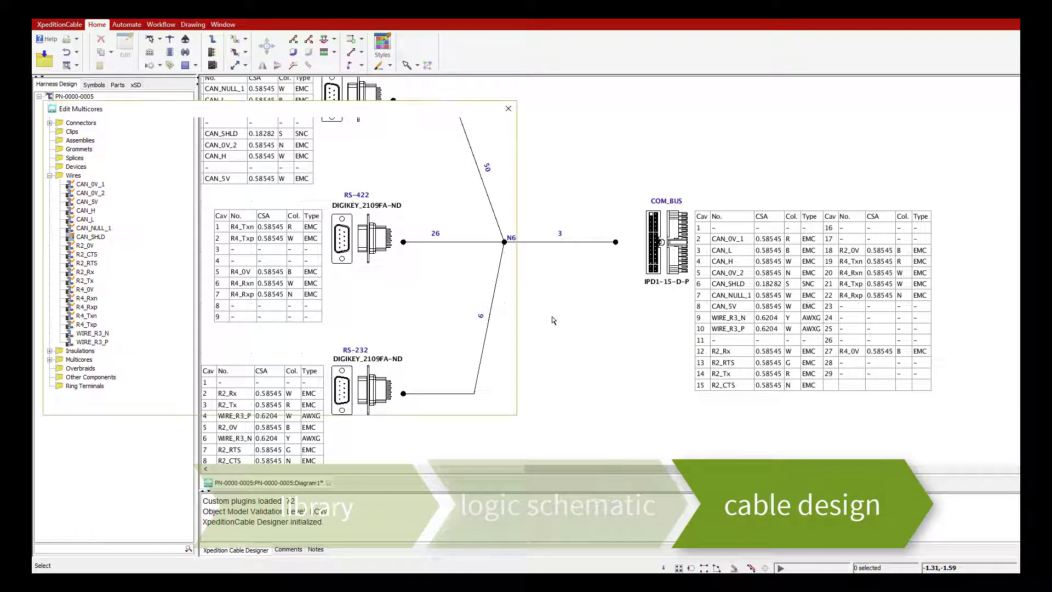
Step: Examine the conductors and twisted groups inside the MCW_CAN and MCW_RS-232 multicores
{"action": "left_click_drag", "start_coordinate": [235, 110], "coordinate": [327, 133]}
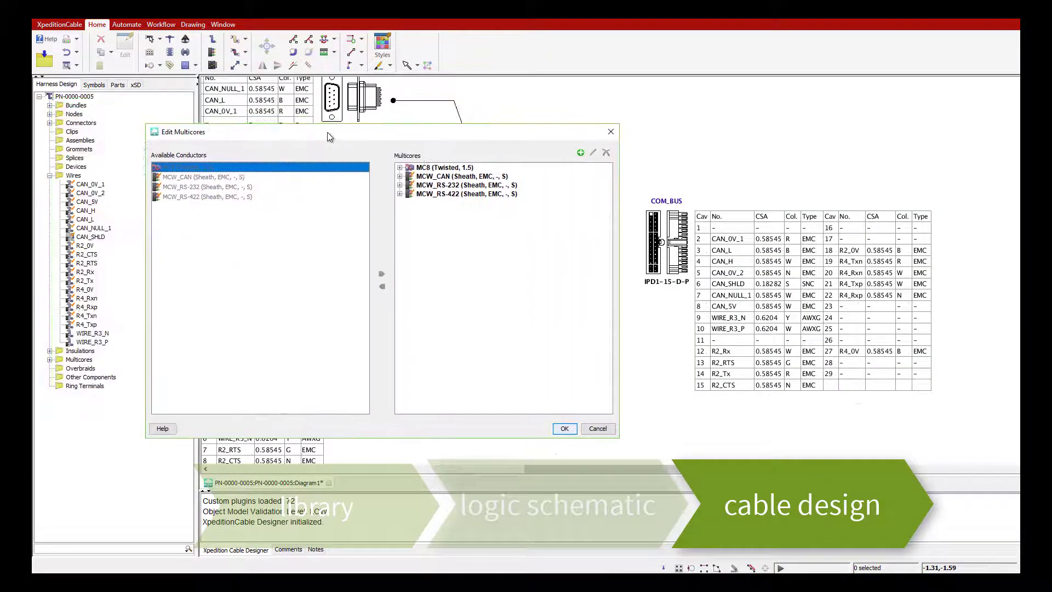
{"action": "left_click", "coordinate": [396, 176]}
{"action": "left_click", "coordinate": [396, 219]}
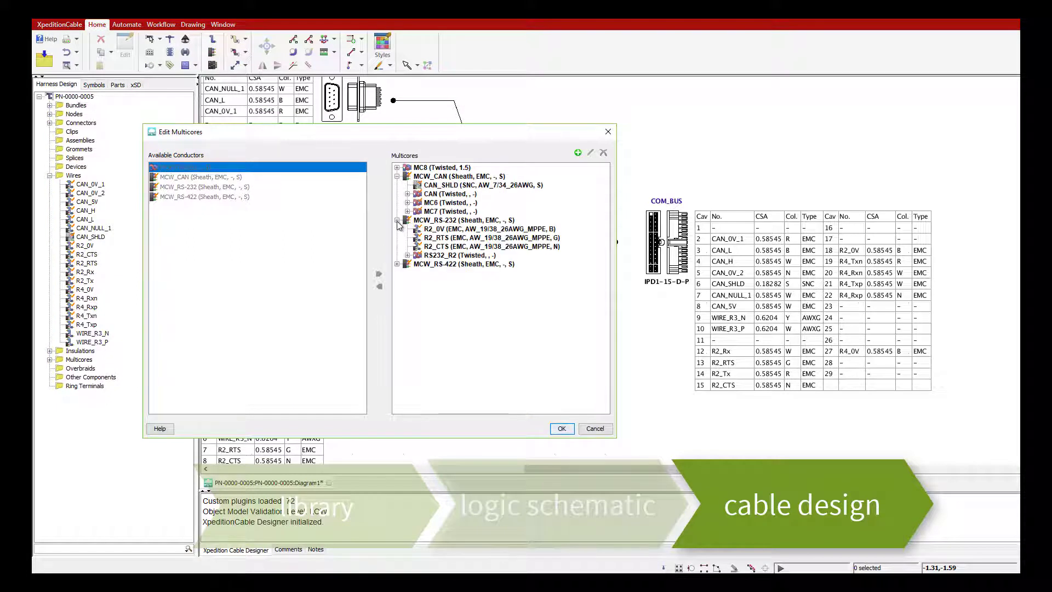
{"action": "left_click", "coordinate": [408, 193]}
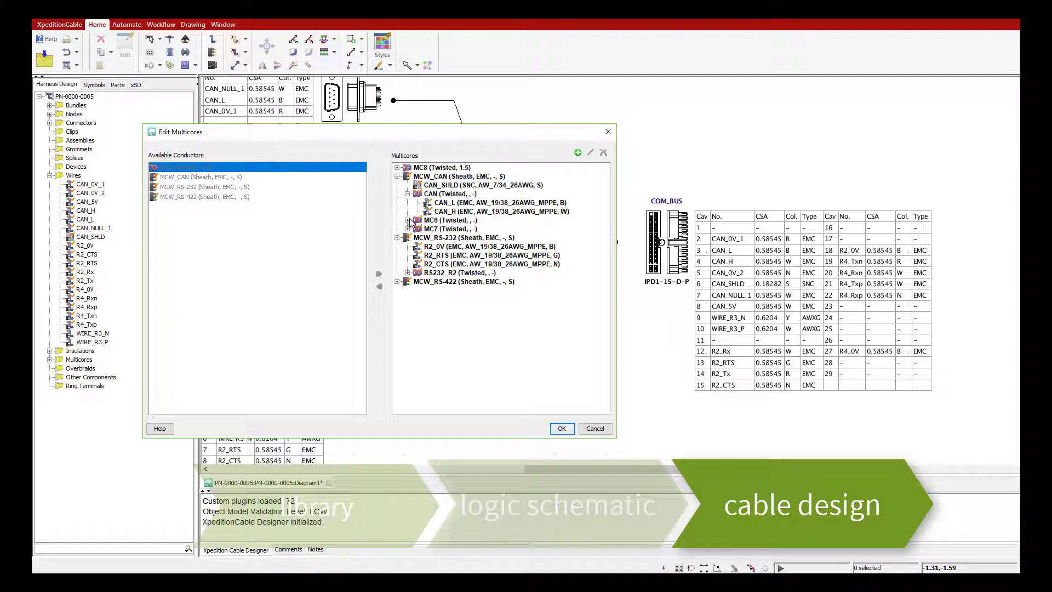
{"action": "left_click", "coordinate": [407, 220]}
{"action": "left_click", "coordinate": [408, 246]}
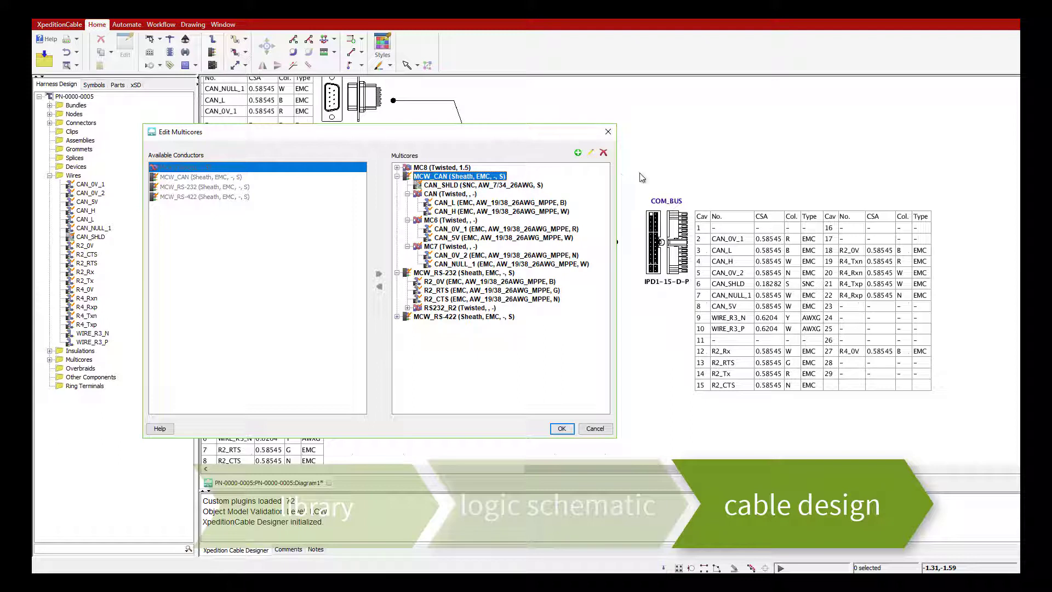
Step: Open the MCW_CAN multicore's definition and look up the internal library parts that match AW_78363
{"action": "left_click", "coordinate": [590, 152]}
{"action": "left_click_drag", "start_coordinate": [550, 90], "coordinate": [541, 82]}
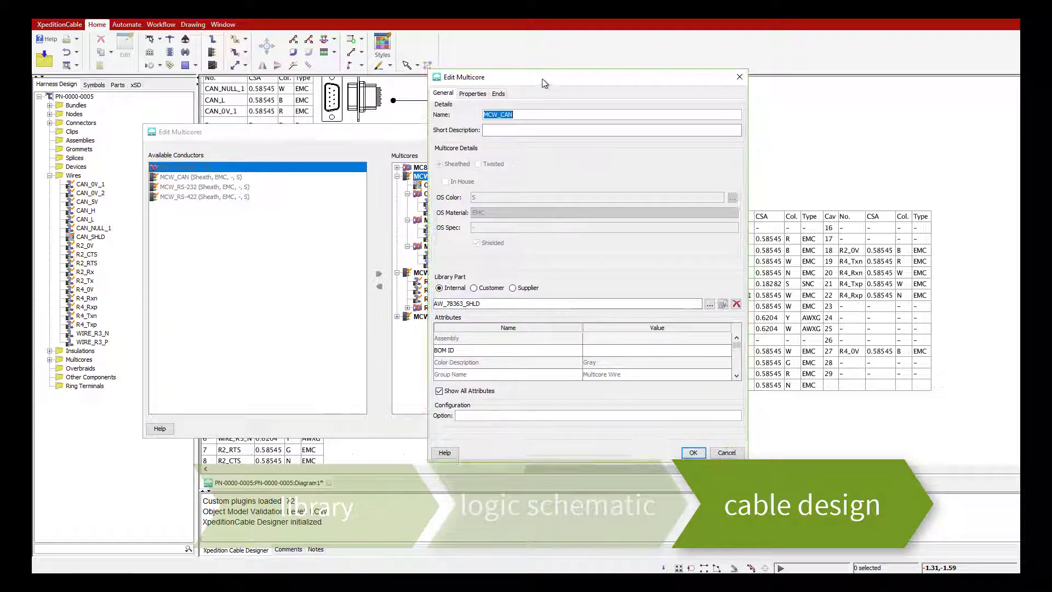
{"action": "left_click", "coordinate": [603, 301]}
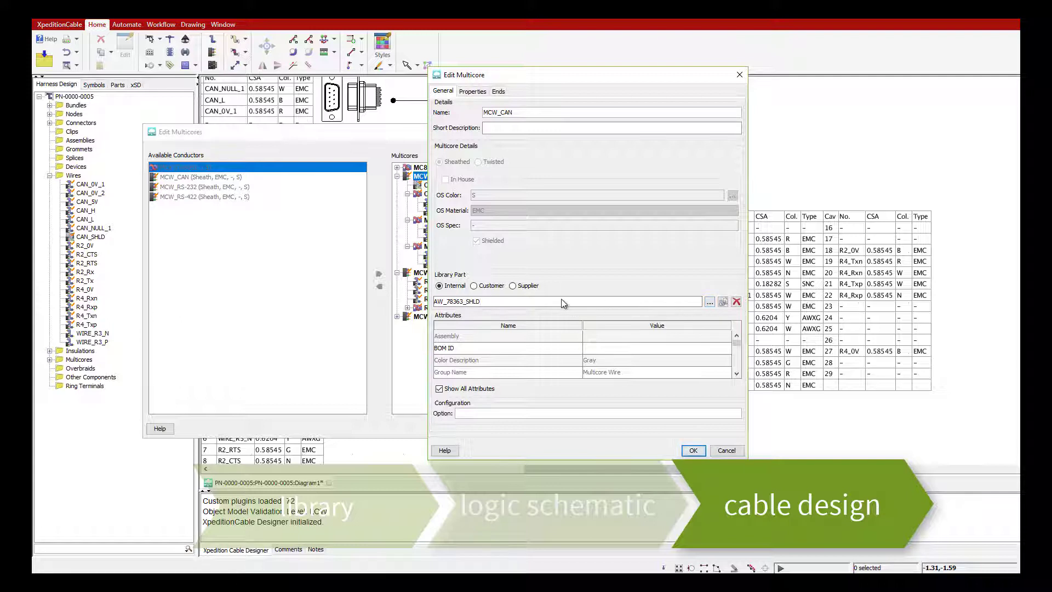
{"action": "key", "text": "BackSpace"}
{"action": "key", "text": "BackSpace"}
{"action": "key", "text": "BackSpace"}
{"action": "key", "text": "BackSpace"}
{"action": "key", "text": "BackSpace"}
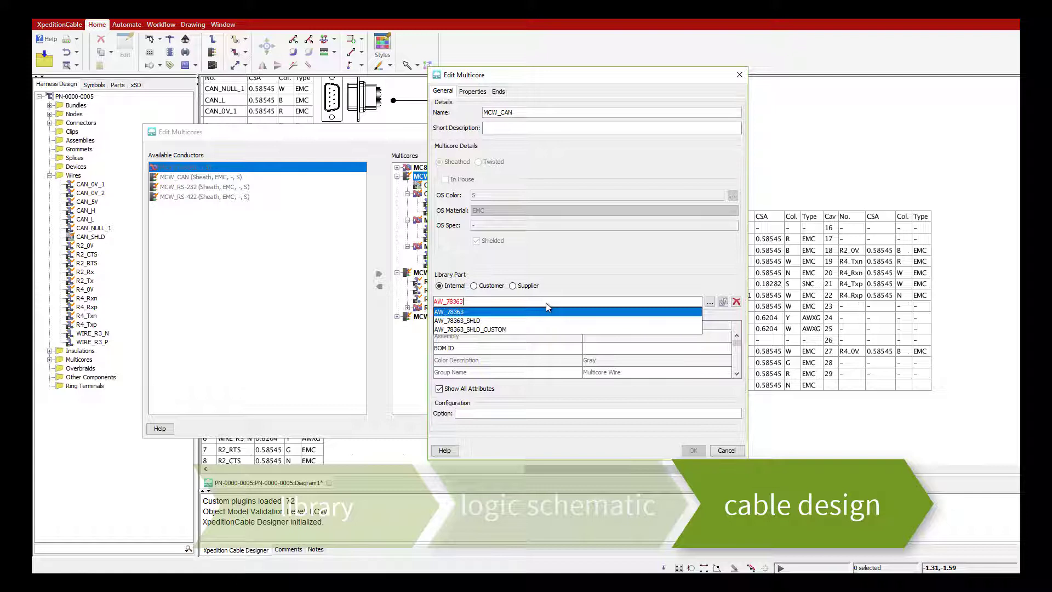
Step: Search the part library for internal part numbers starting with AW, then discard the multicore edits
{"action": "left_click", "coordinate": [709, 303]}
{"action": "left_click", "coordinate": [709, 303]}
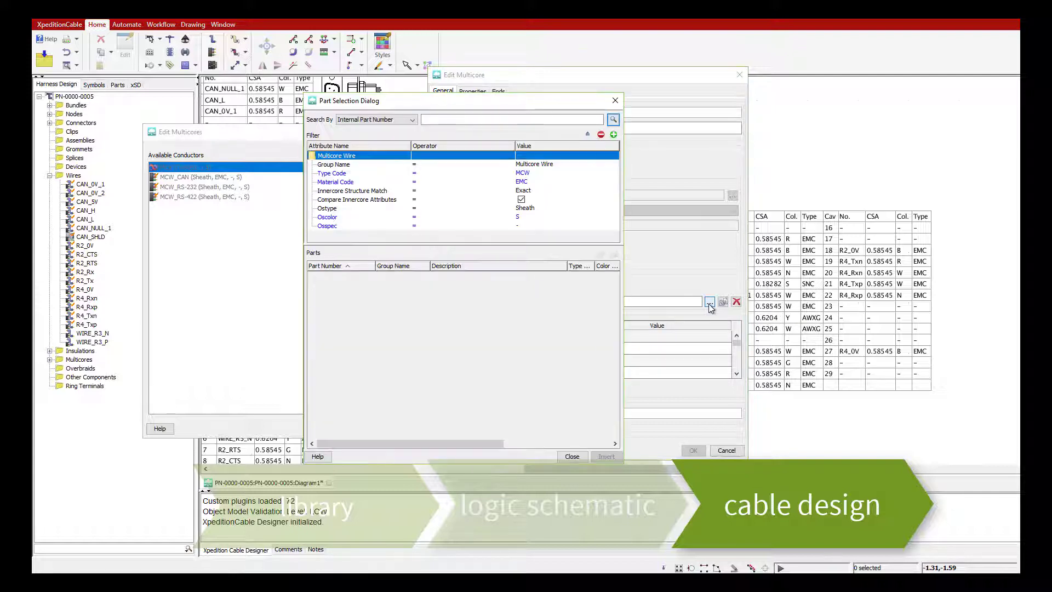
{"action": "left_click", "coordinate": [456, 121]}
{"action": "type", "text": "AW"}
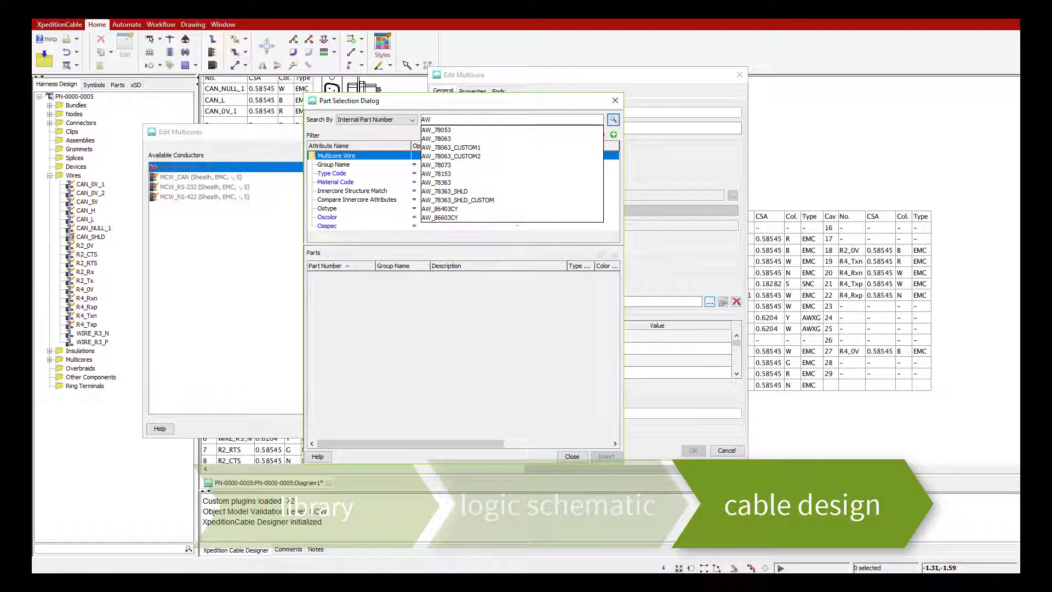
{"action": "left_click", "coordinate": [572, 456]}
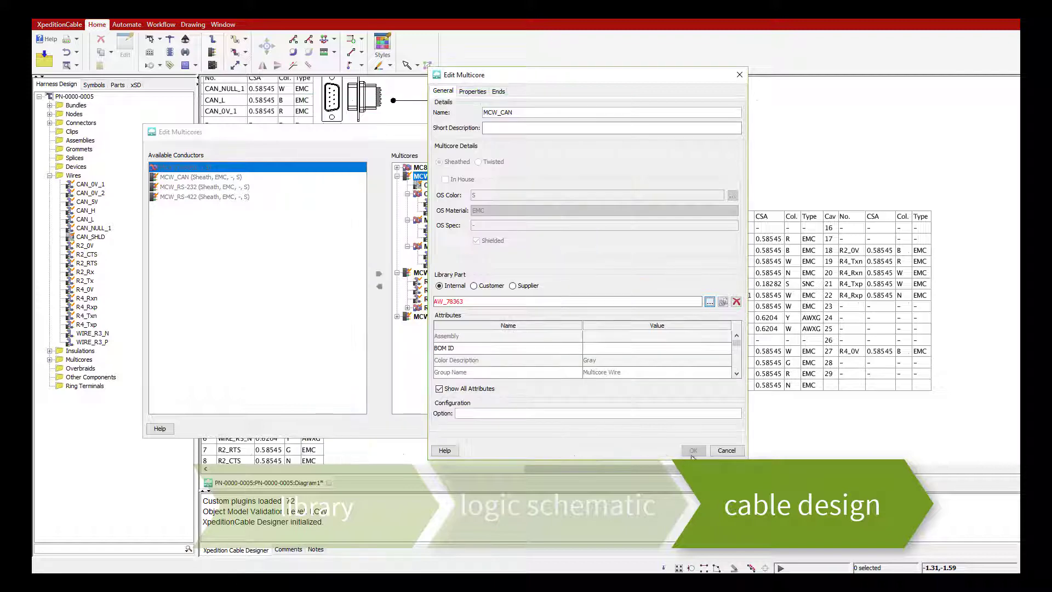
{"action": "left_click", "coordinate": [721, 450]}
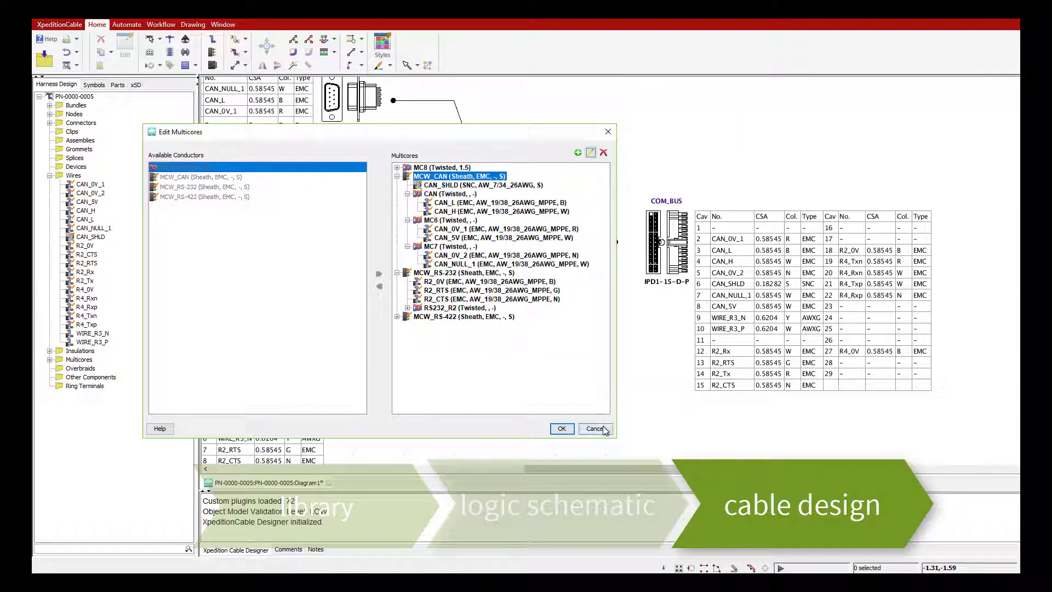
{"action": "left_click", "coordinate": [603, 428]}
Step: Examine the COM_BUS cavity table and the available automatic part number selection commands without running any
{"action": "scroll", "coordinate": [933, 336], "scroll_direction": "up", "scroll_amount": 3}
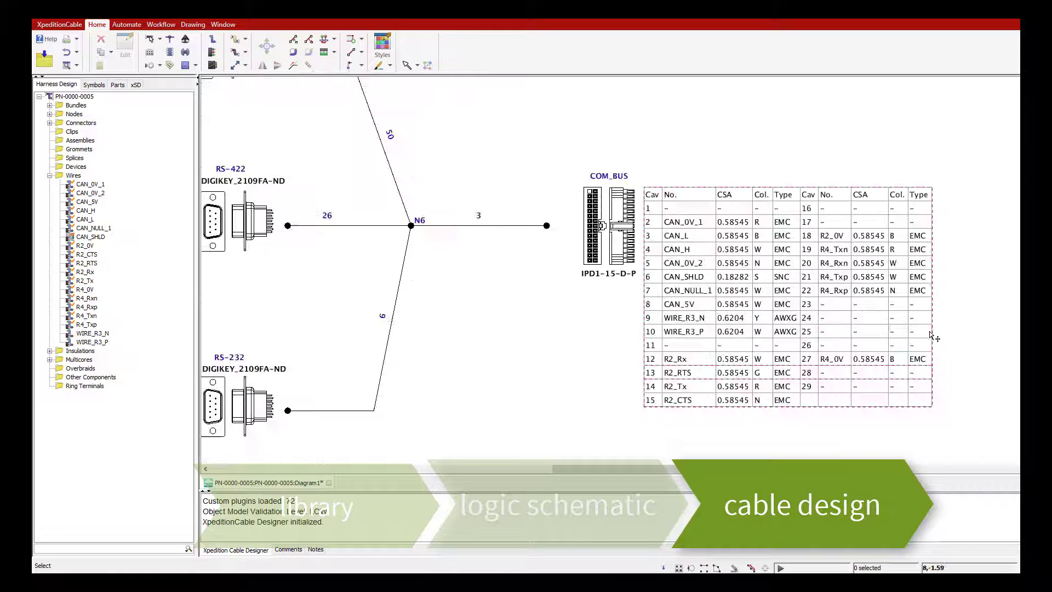
{"action": "scroll", "coordinate": [939, 357], "scroll_direction": "up", "scroll_amount": 1}
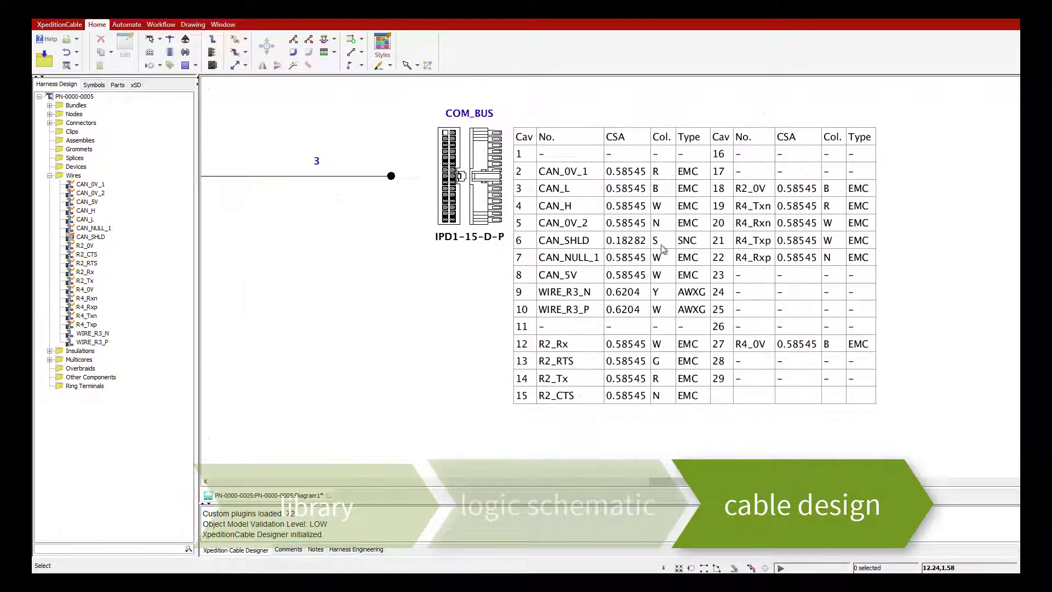
{"action": "left_click", "coordinate": [132, 27]}
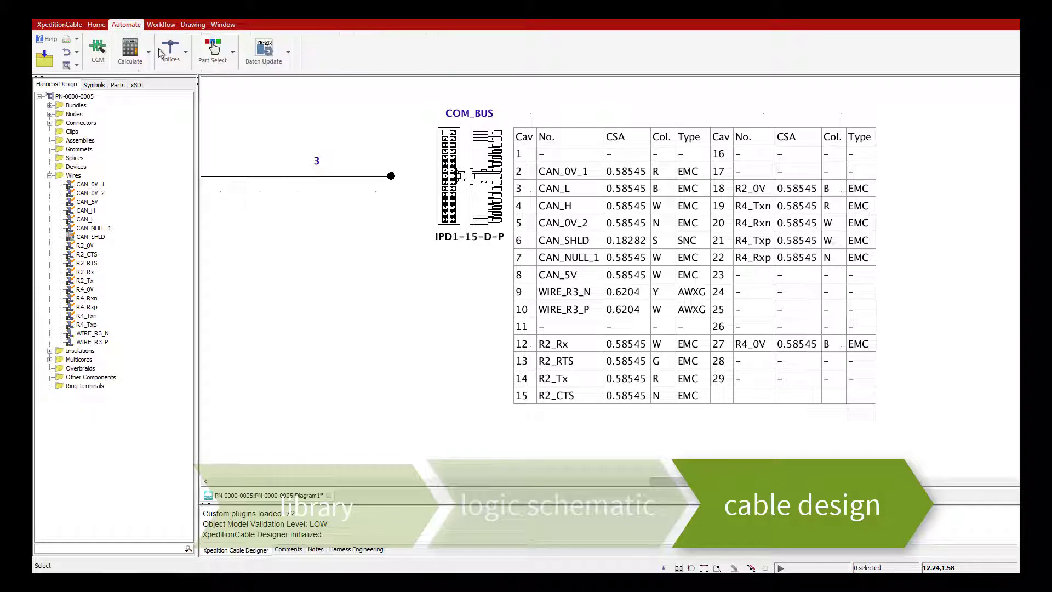
{"action": "left_click", "coordinate": [232, 55]}
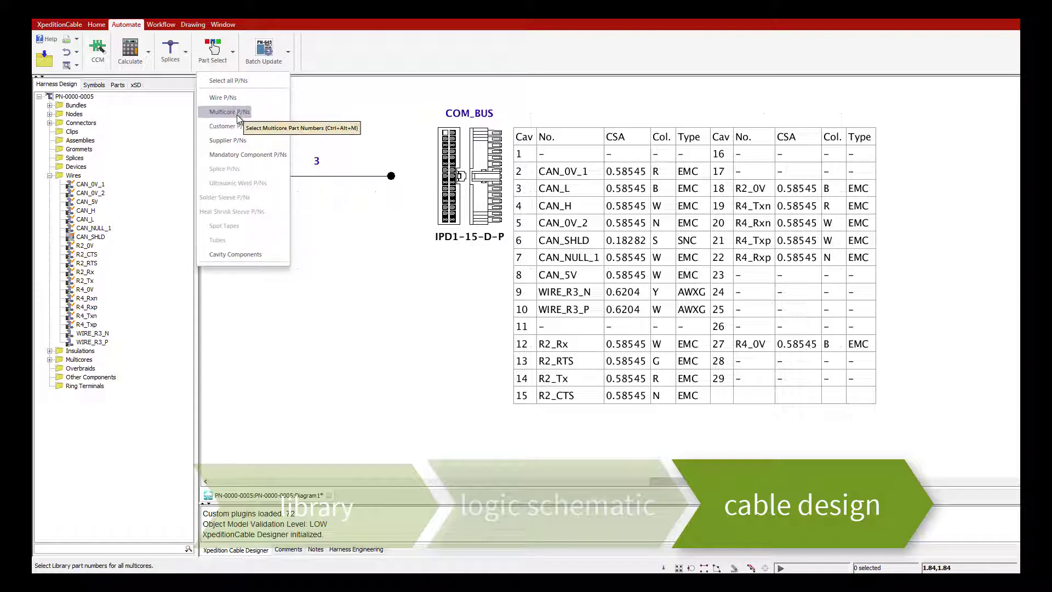
{"action": "left_click", "coordinate": [383, 324]}
Step: Examine the wire table's terminal part numbers, wire specs, multicore assignments and lengths
{"action": "scroll", "coordinate": [385, 325], "scroll_direction": "down", "scroll_amount": 2}
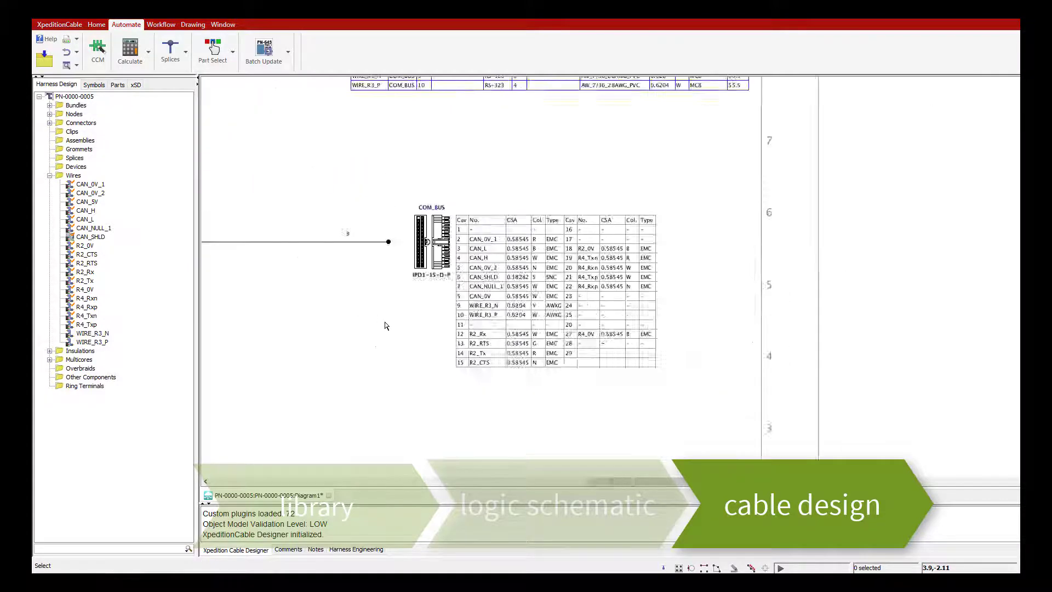
{"action": "scroll", "coordinate": [385, 326], "scroll_direction": "down", "scroll_amount": 4}
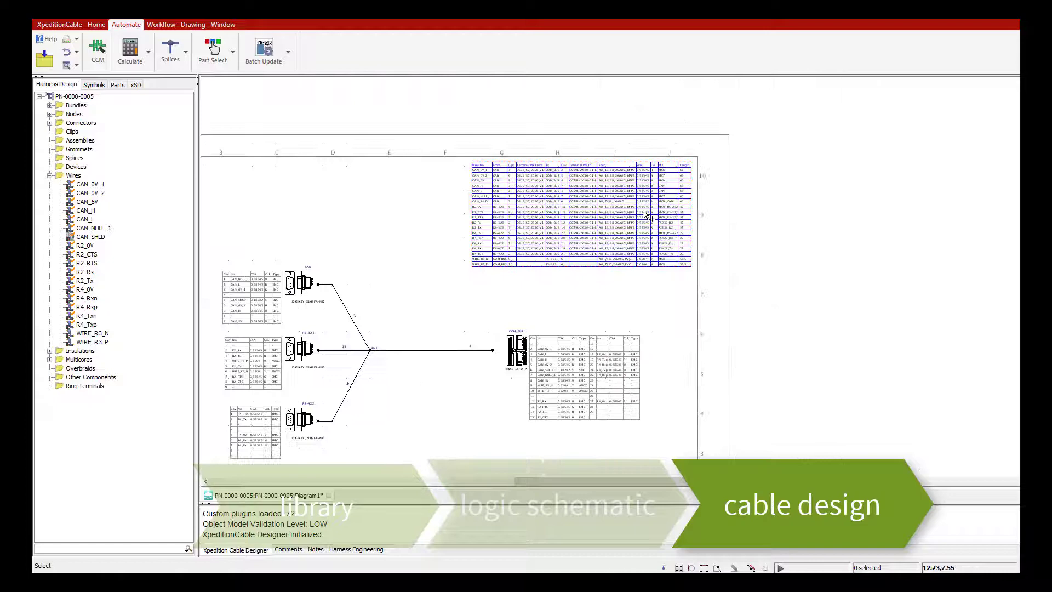
{"action": "scroll", "coordinate": [646, 215], "scroll_direction": "up", "scroll_amount": 3}
{"action": "scroll", "coordinate": [663, 187], "scroll_direction": "up", "scroll_amount": 1}
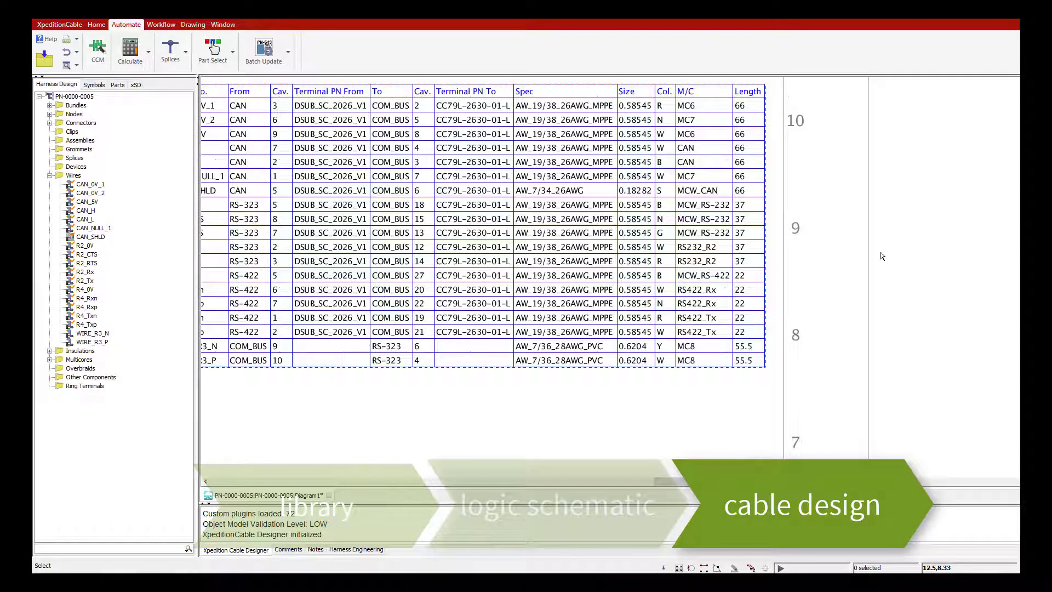
Step: Import PN-0000-0005-NX_wiring_w_clamps_UPD1.plmxml into the Change Manager as NX - Harness Integration and dismiss the import report
{"action": "left_click", "coordinate": [163, 25]}
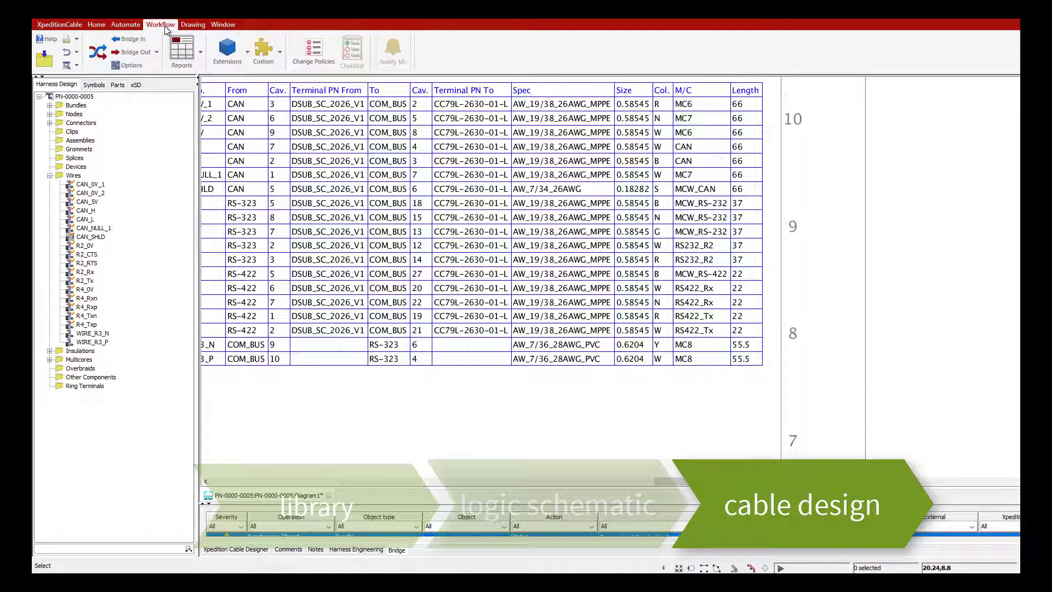
{"action": "left_click", "coordinate": [96, 56]}
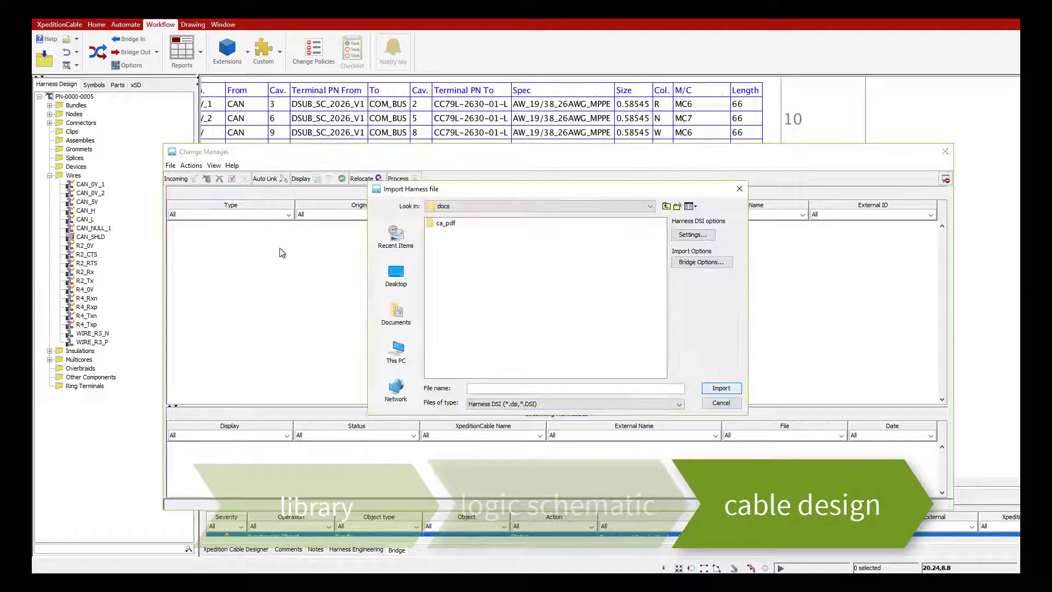
{"action": "left_click", "coordinate": [523, 403]}
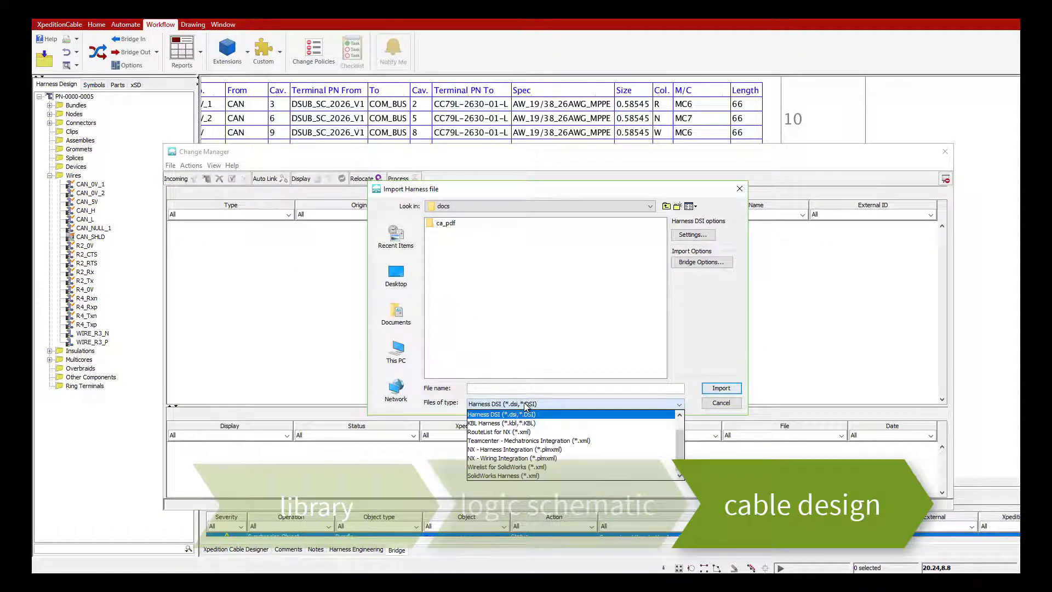
{"action": "left_click", "coordinate": [526, 449]}
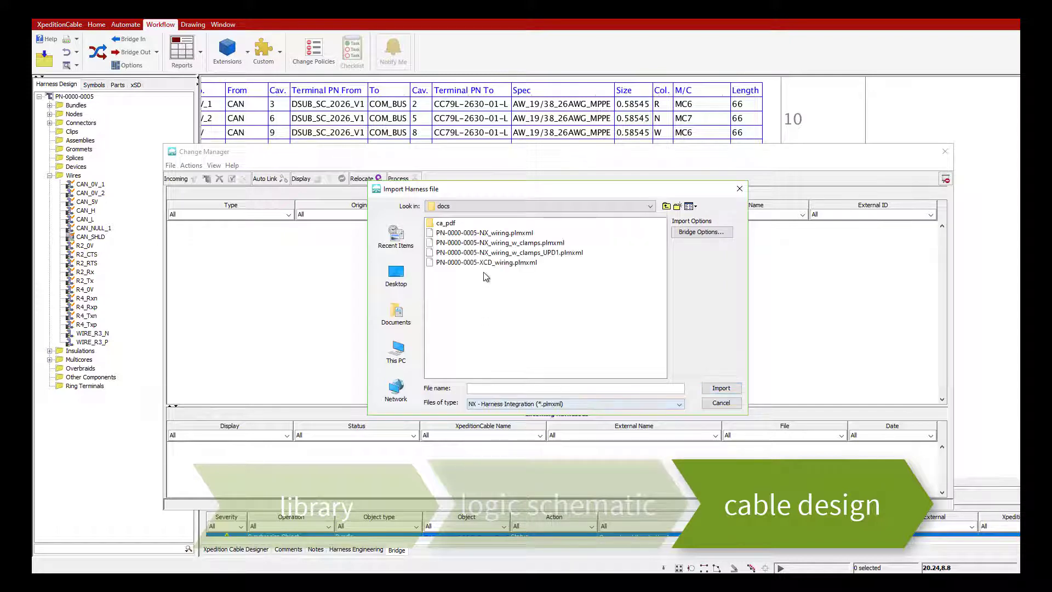
{"action": "left_click", "coordinate": [540, 253]}
{"action": "left_click", "coordinate": [721, 389]}
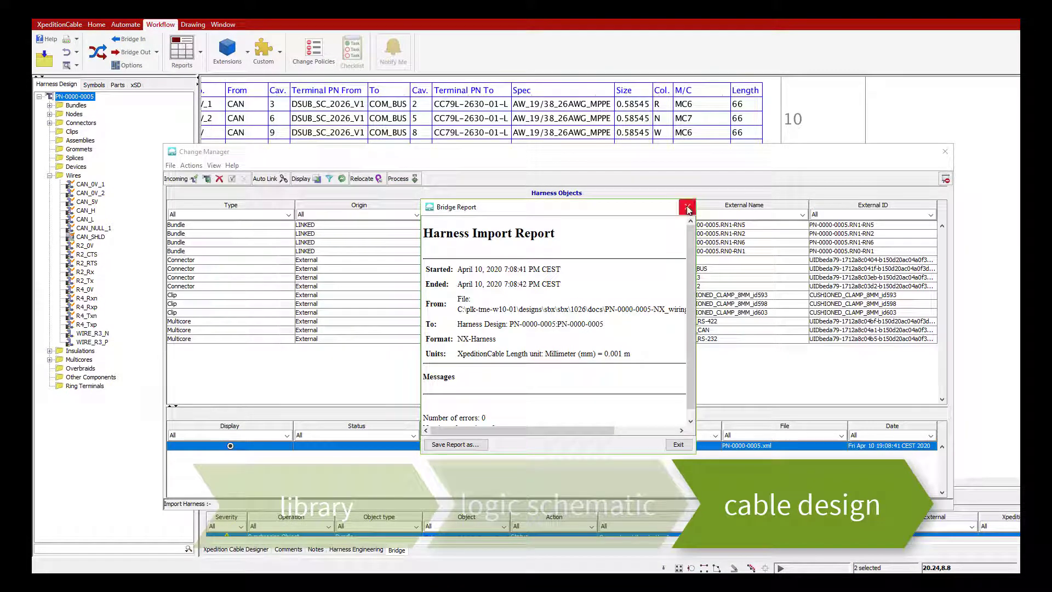
{"action": "left_click", "coordinate": [687, 208]}
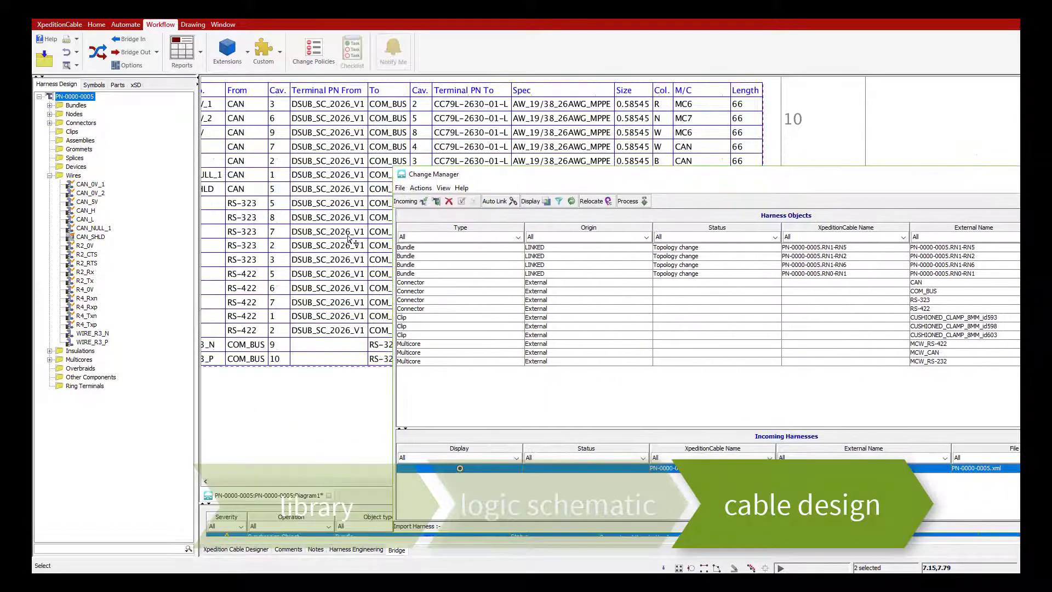
Step: Synchronize all four linked bundles in the Change Manager with the imported NX harness data
{"action": "scroll", "coordinate": [348, 238], "scroll_direction": "down", "scroll_amount": 4}
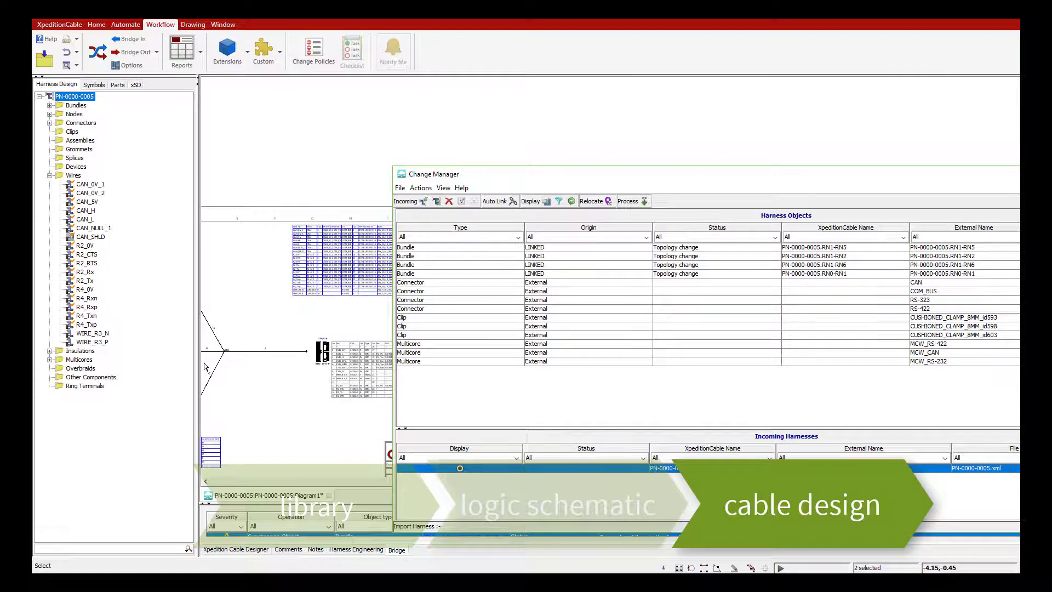
{"action": "scroll", "coordinate": [203, 366], "scroll_direction": "up", "scroll_amount": 5}
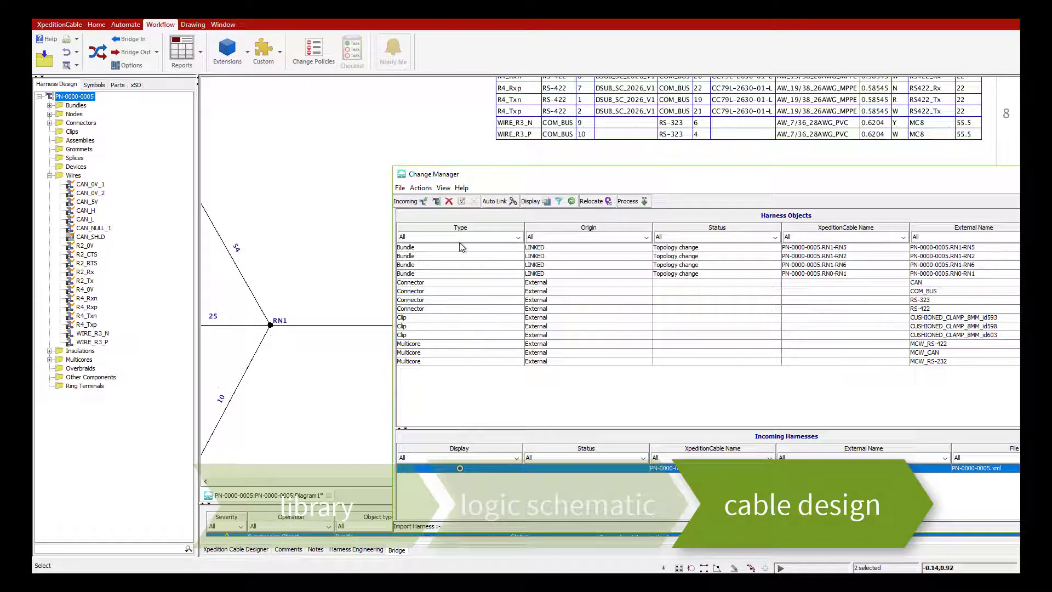
{"action": "mouse_move", "coordinate": [485, 173]}
{"action": "left_mouse_down"}
{"action": "mouse_move", "coordinate": [532, 223]}
{"action": "mouse_move", "coordinate": [593, 167]}
{"action": "left_mouse_up"}
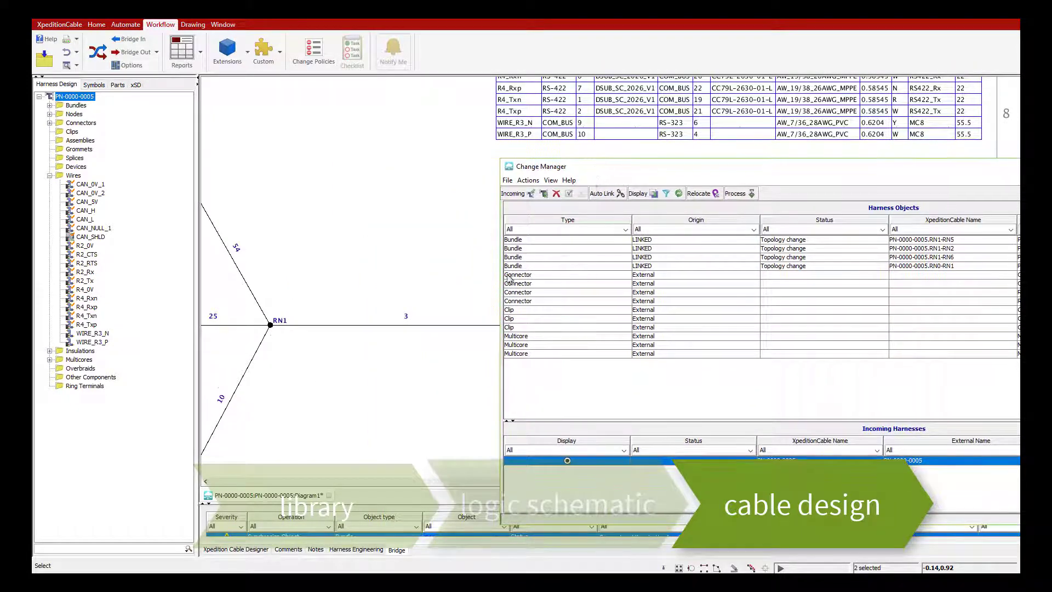
{"action": "left_click_drag", "start_coordinate": [536, 243], "coordinate": [533, 271]}
{"action": "right_click", "coordinate": [550, 261]}
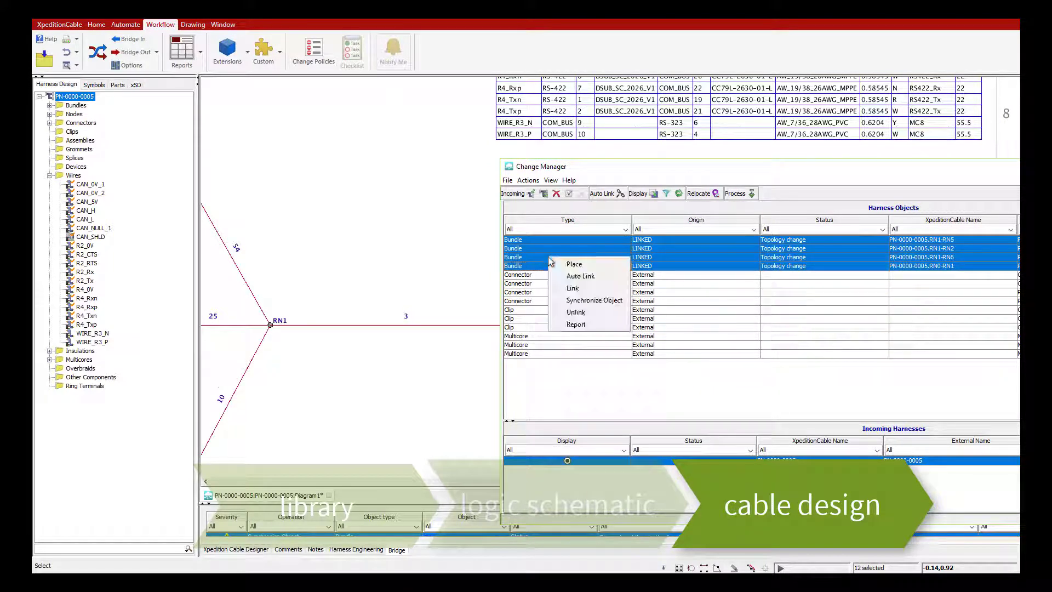
{"action": "left_click", "coordinate": [588, 300]}
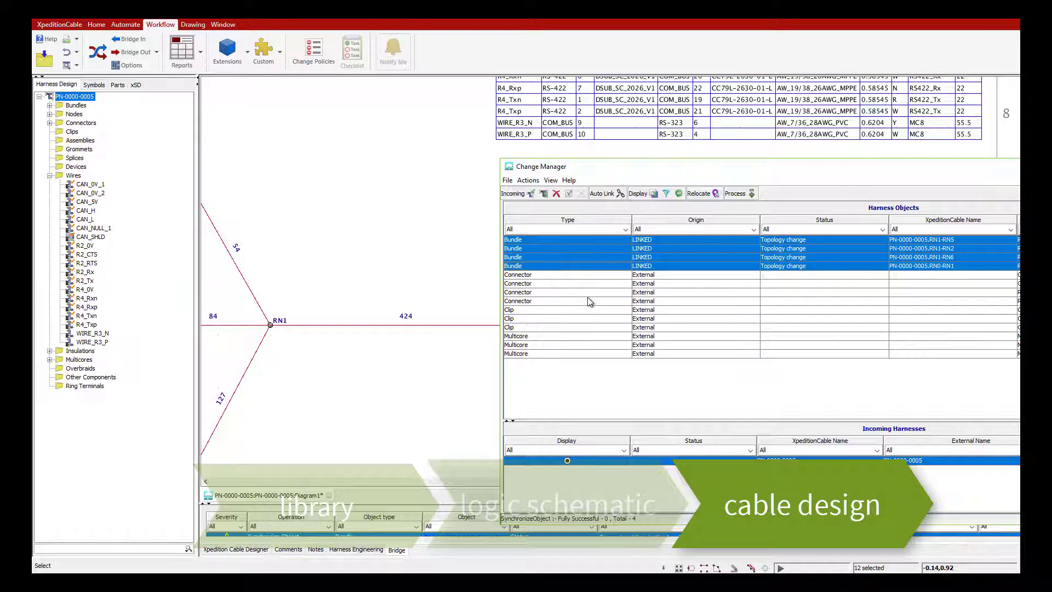
Step: Calculate the wire and multicore lengths for the synchronized harness
{"action": "left_click_drag", "start_coordinate": [727, 166], "coordinate": [409, 177]}
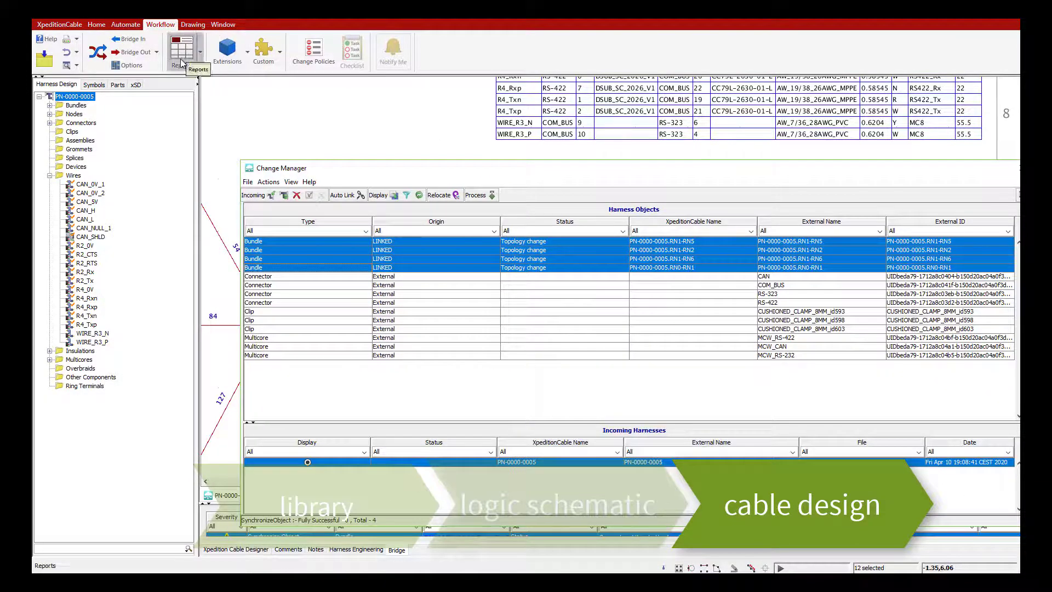
{"action": "left_click", "coordinate": [126, 24]}
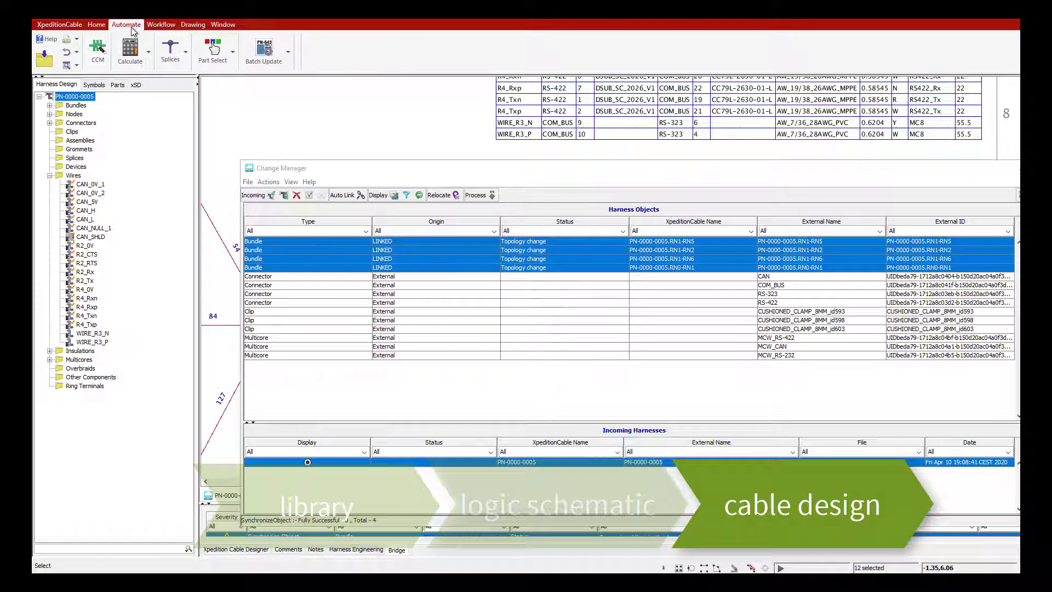
{"action": "left_click", "coordinate": [149, 56]}
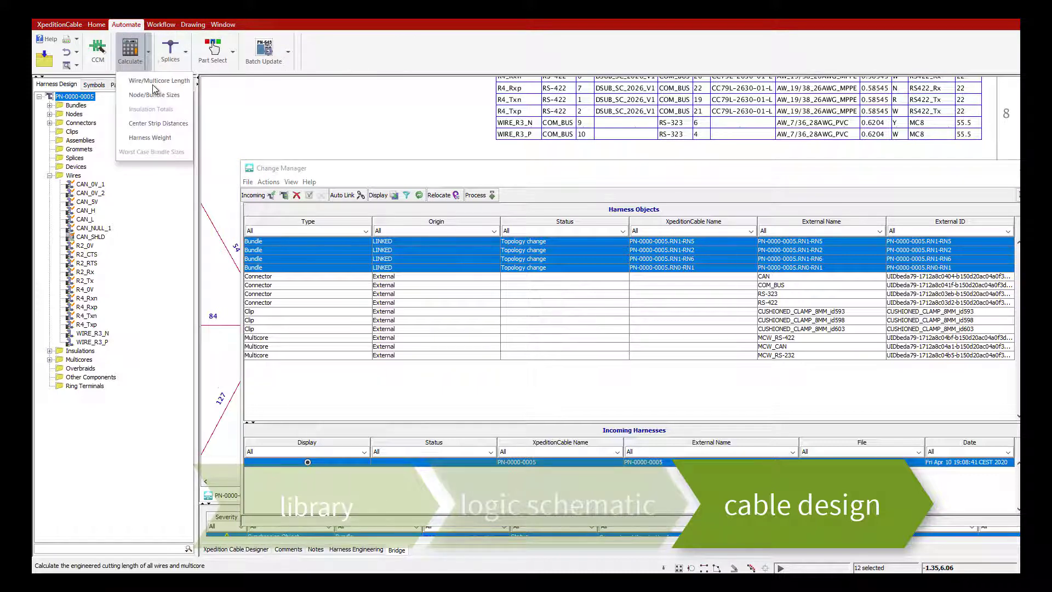
{"action": "left_click", "coordinate": [156, 81]}
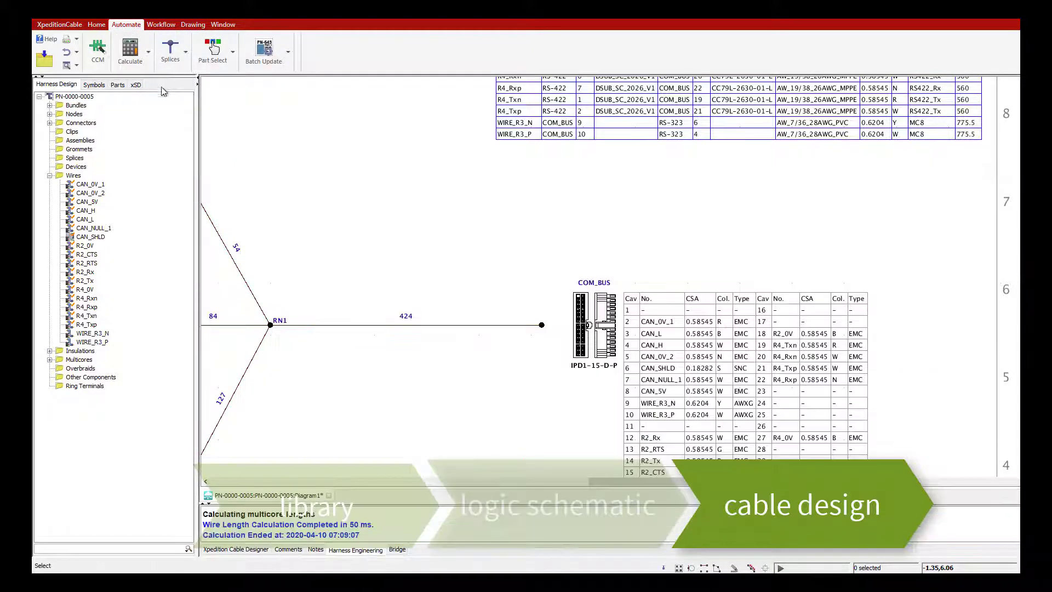
Step: Examine the recalculated wire lengths in the wire table of the harness diagram
{"action": "scroll", "coordinate": [767, 235], "scroll_direction": "down", "scroll_amount": 5}
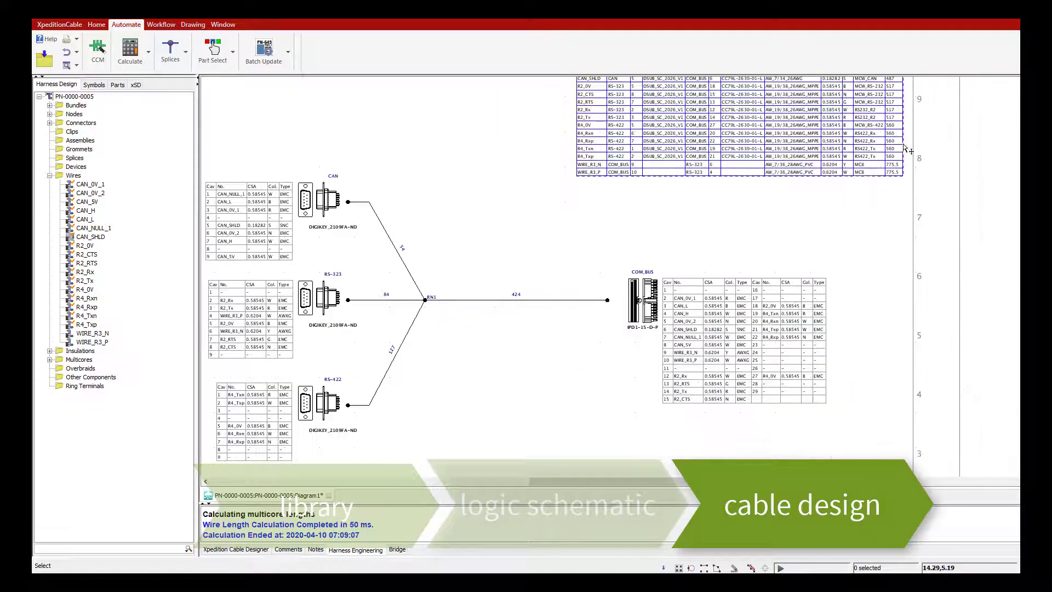
{"action": "scroll", "coordinate": [906, 141], "scroll_direction": "up", "scroll_amount": 6}
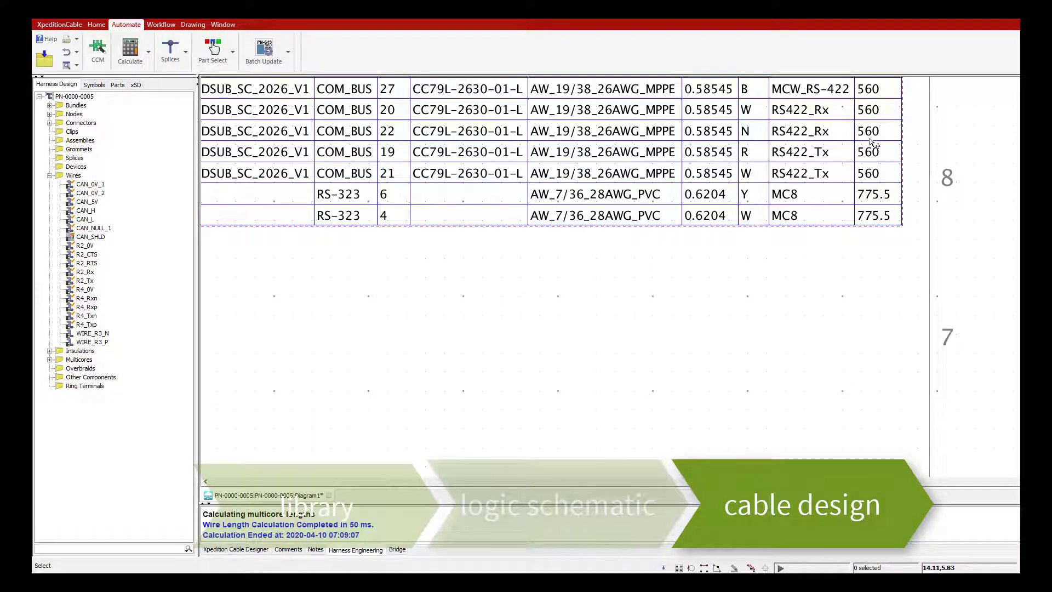
{"action": "scroll", "coordinate": [872, 142], "scroll_direction": "down", "scroll_amount": 5}
{"action": "scroll", "coordinate": [782, 185], "scroll_direction": "up", "scroll_amount": 4}
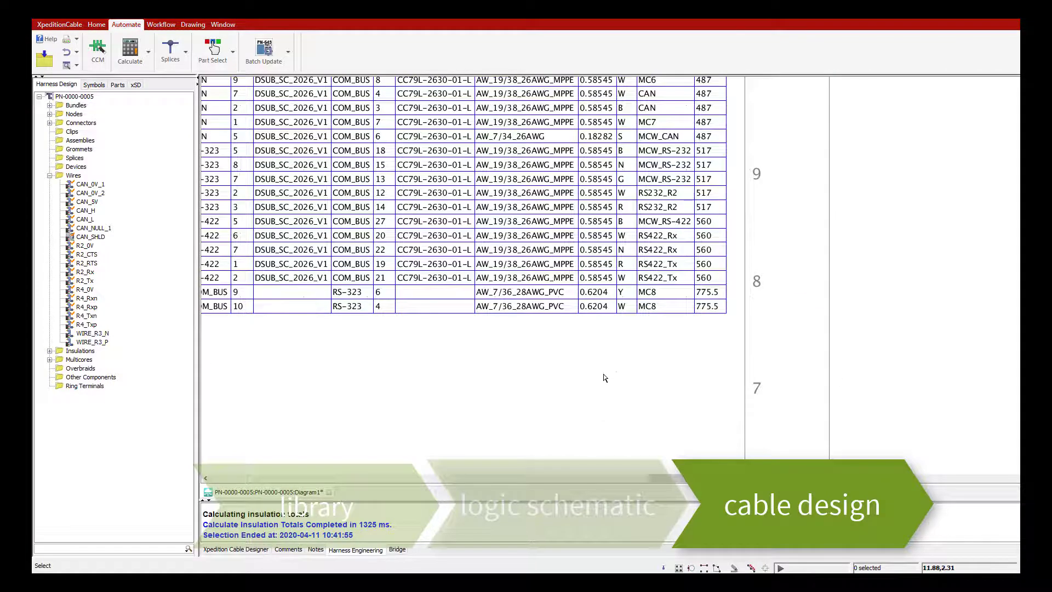
{"action": "scroll", "coordinate": [610, 363], "scroll_direction": "down", "scroll_amount": 4}
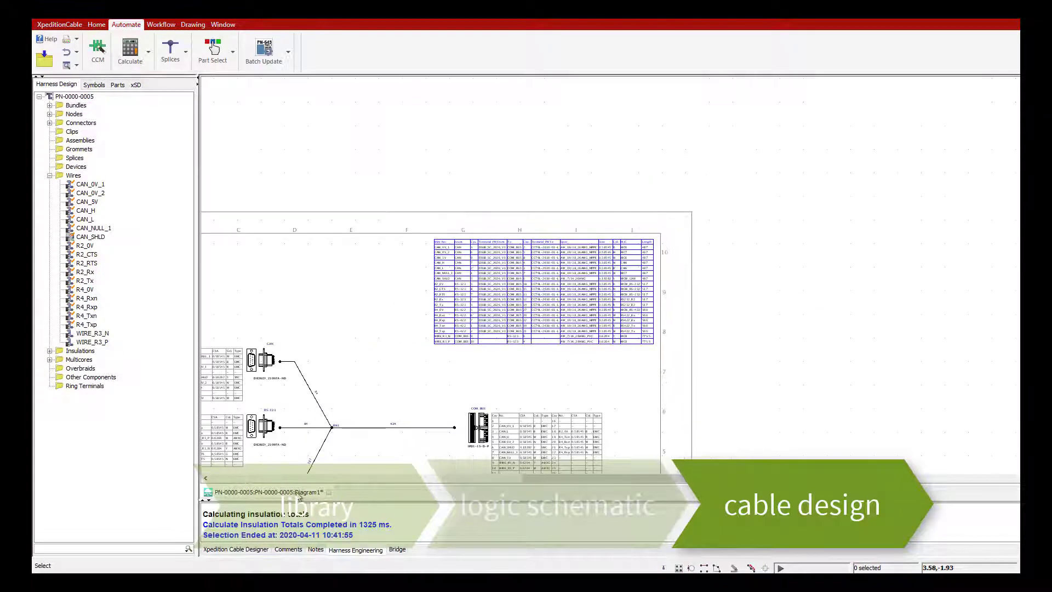
Step: Add a quick tube along the bundle between RN1 and COM_BUS as a Fixed Tube, layer 10, with internal part TU-002
{"action": "scroll", "coordinate": [339, 483], "scroll_direction": "up", "scroll_amount": 3}
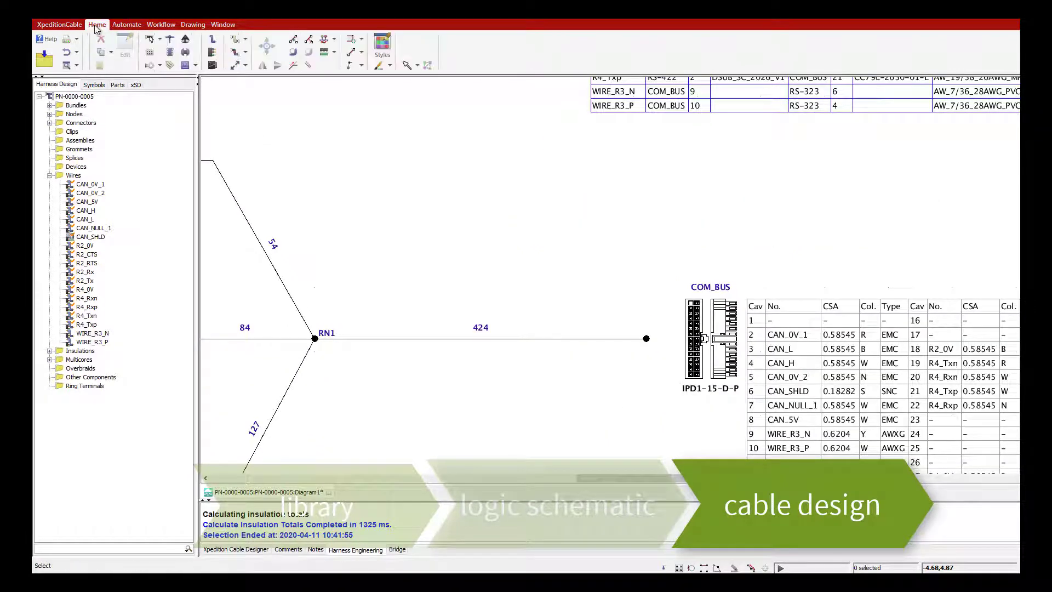
{"action": "left_click", "coordinate": [246, 43]}
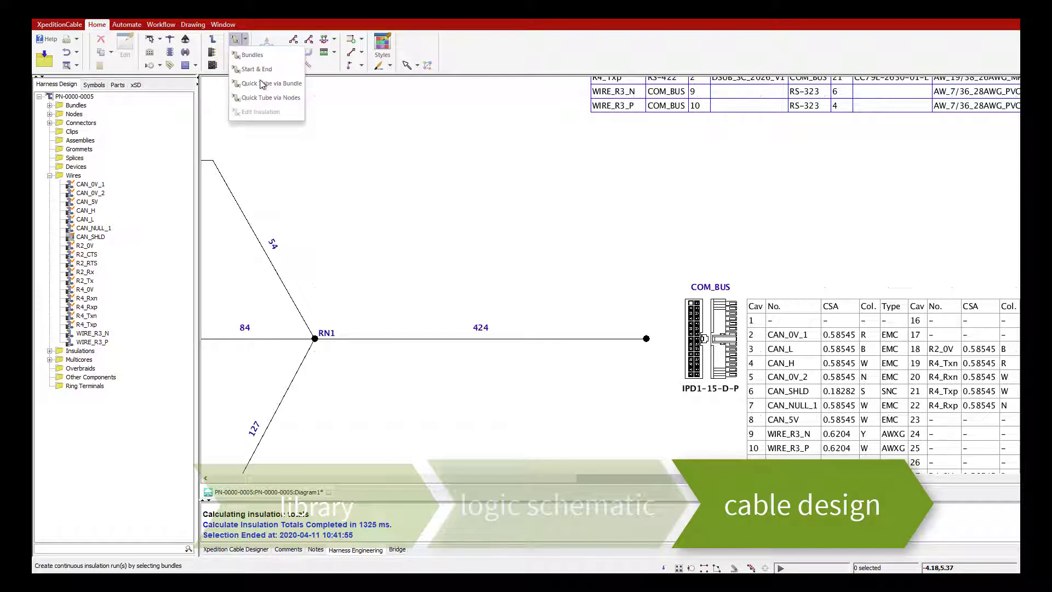
{"action": "left_click", "coordinate": [262, 83]}
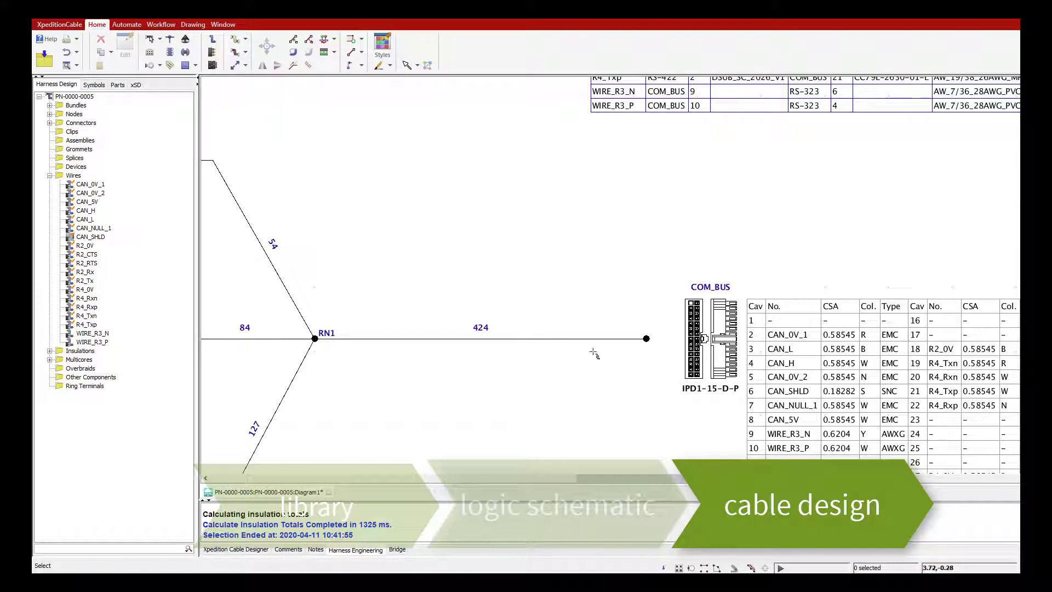
{"action": "left_click", "coordinate": [581, 339]}
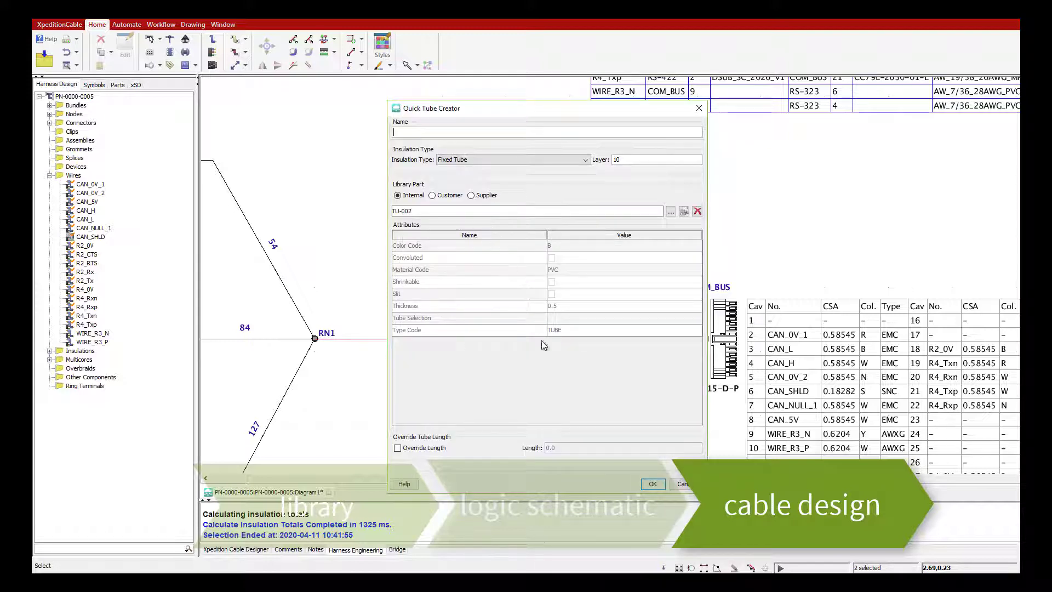
{"action": "left_click", "coordinate": [653, 484]}
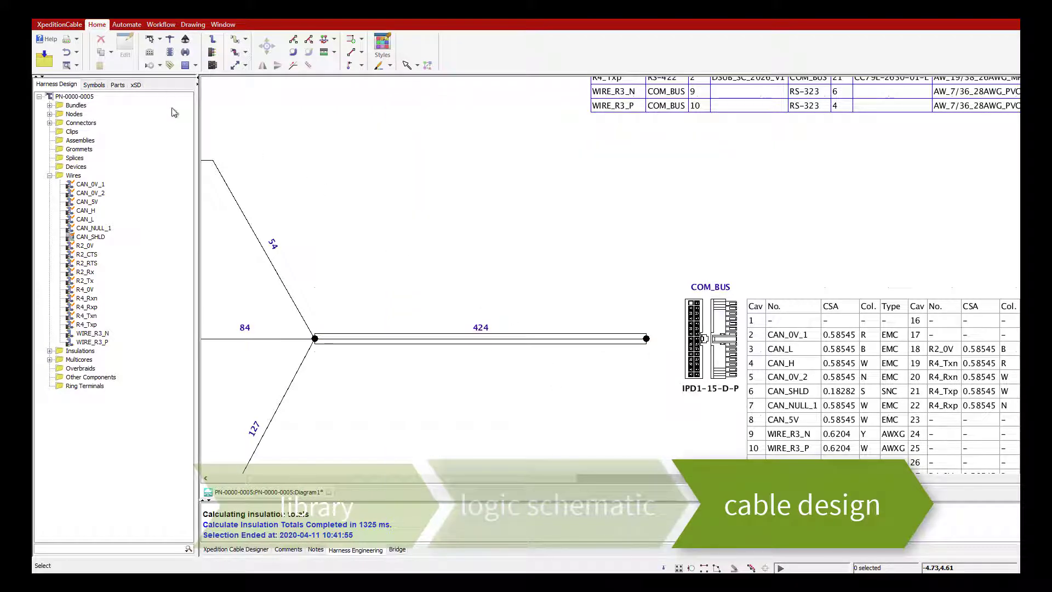
Step: Calculate the insulation totals for the harness
{"action": "left_click", "coordinate": [129, 27]}
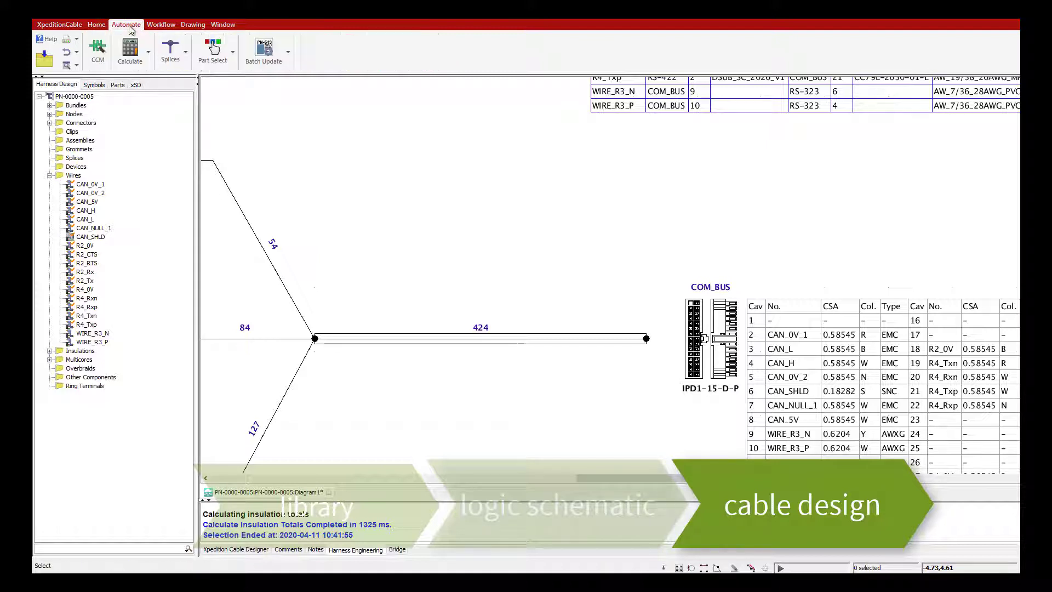
{"action": "left_click", "coordinate": [149, 52]}
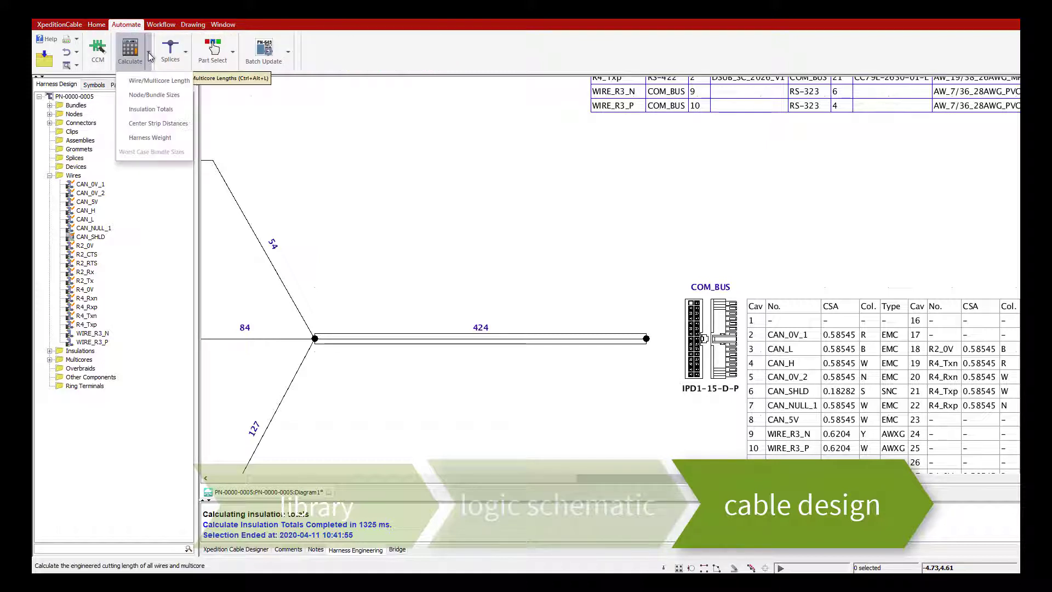
{"action": "left_click", "coordinate": [156, 112]}
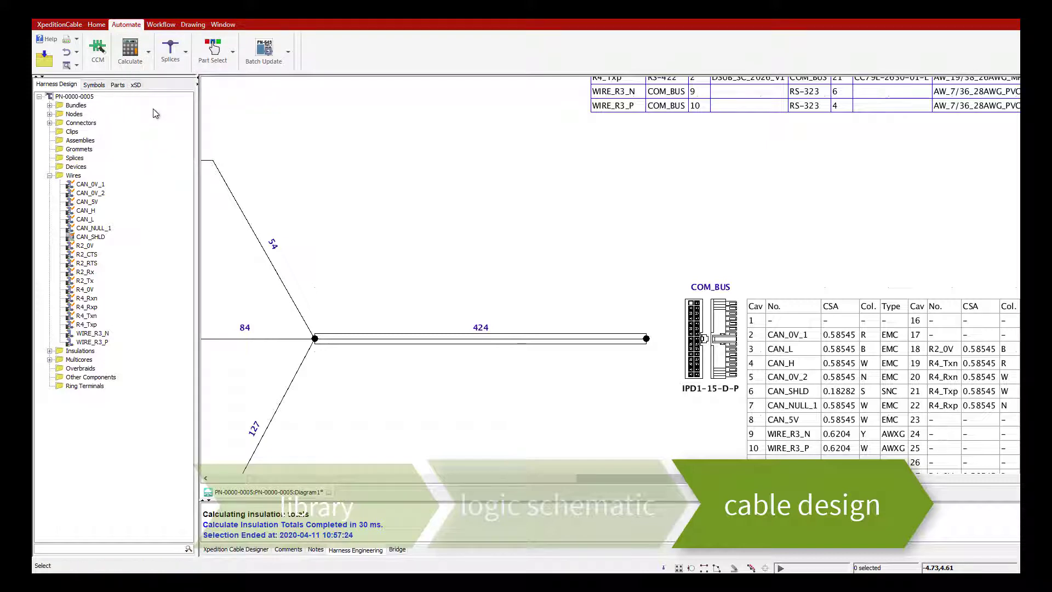
Step: Examine the parts table below the connectors for the tube's part number, material, type and length
{"action": "scroll", "coordinate": [367, 141], "scroll_direction": "down", "scroll_amount": 3}
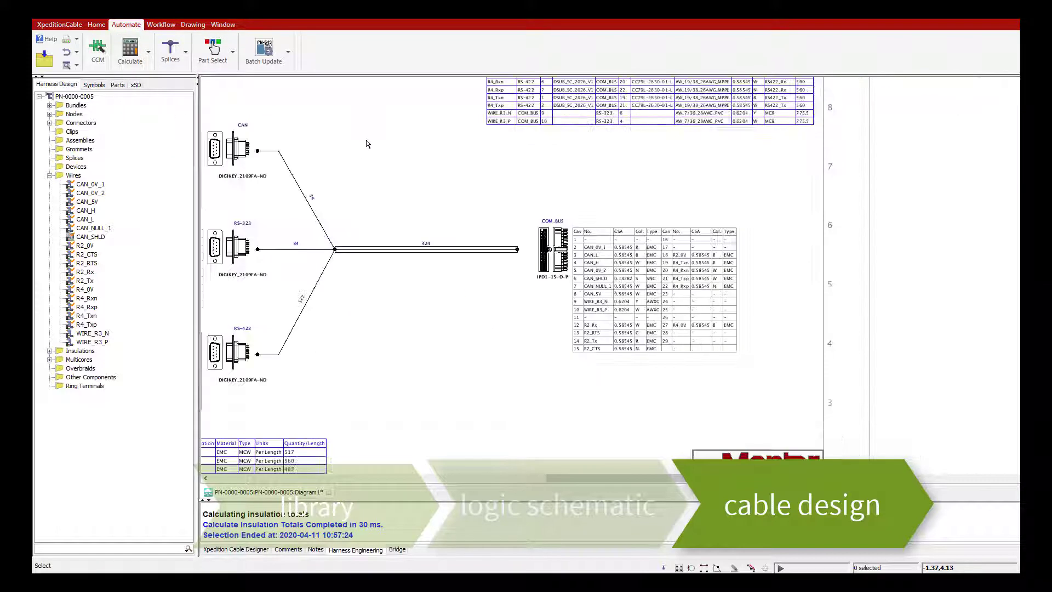
{"action": "scroll", "coordinate": [245, 330], "scroll_direction": "up", "scroll_amount": 3}
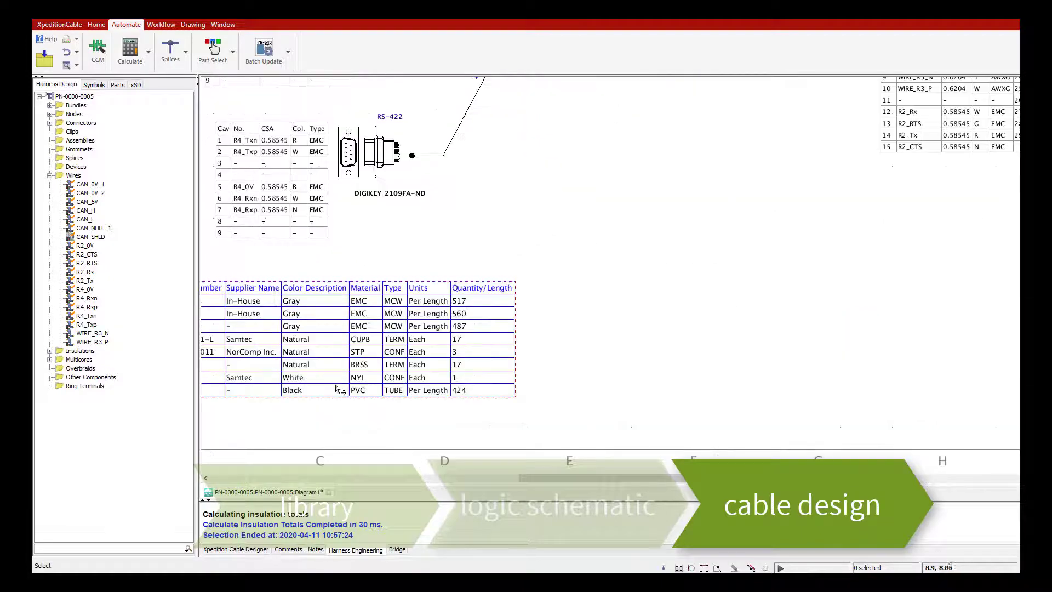
{"action": "scroll", "coordinate": [548, 405], "scroll_direction": "down", "scroll_amount": 2}
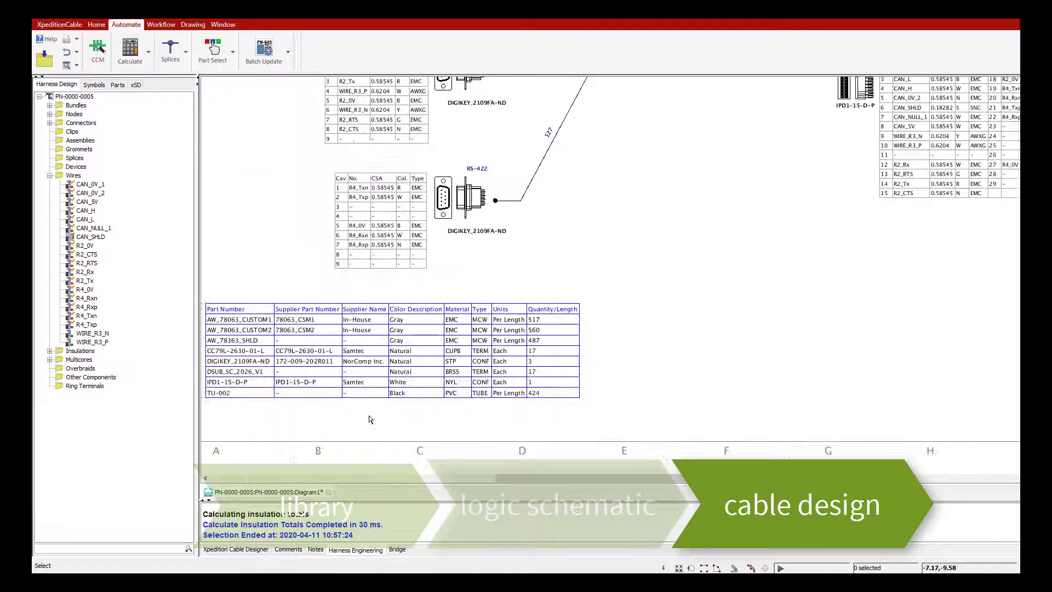
{"action": "scroll", "coordinate": [246, 415], "scroll_direction": "up", "scroll_amount": 1}
{"action": "scroll", "coordinate": [334, 420], "scroll_direction": "down", "scroll_amount": 2}
{"action": "scroll", "coordinate": [356, 433], "scroll_direction": "up", "scroll_amount": 2}
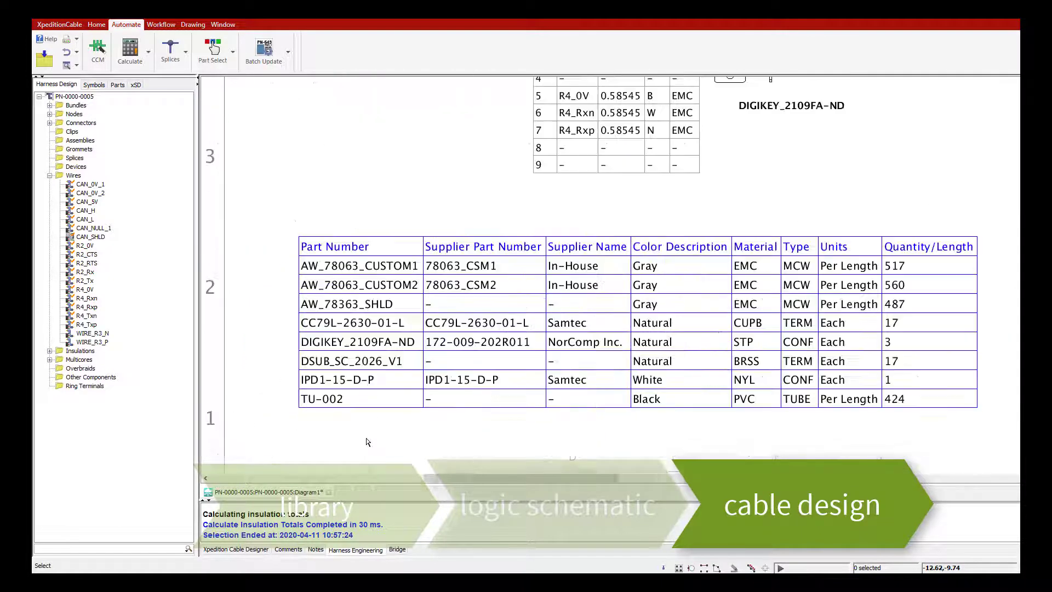